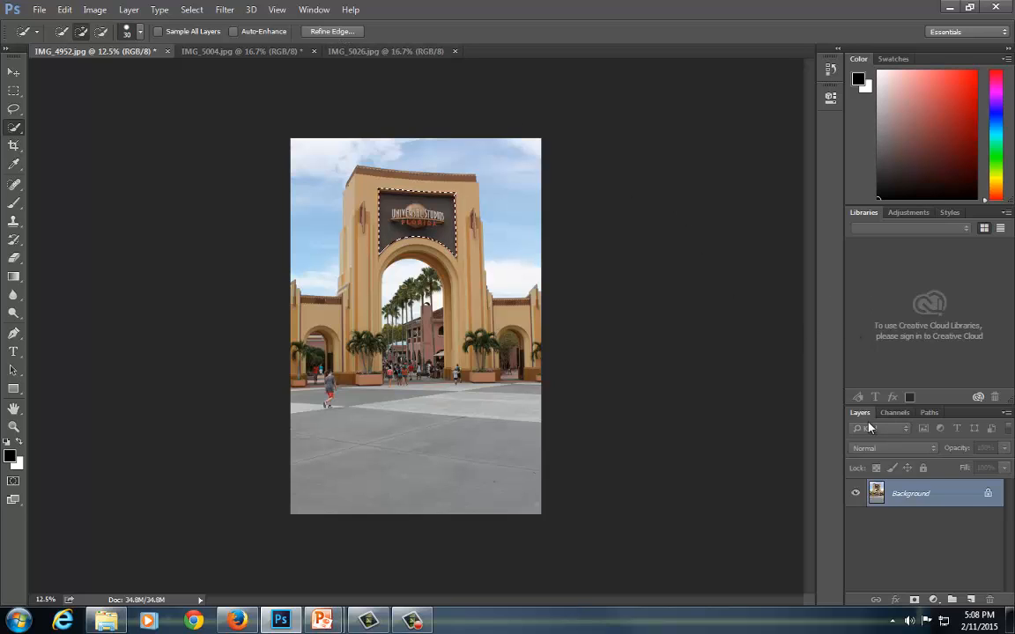
click(315, 10)
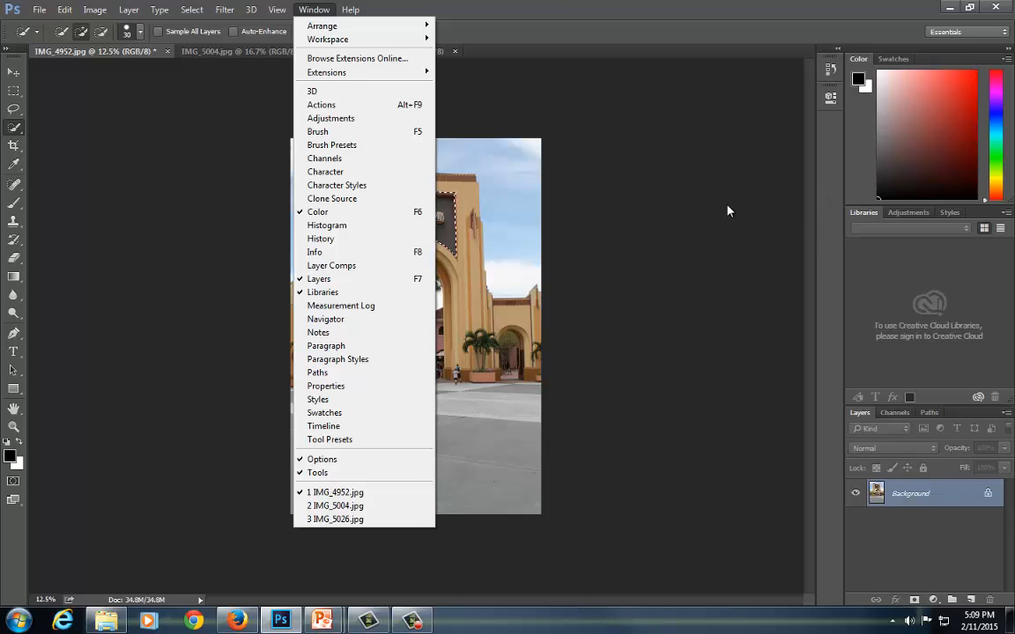
mouse_move(396, 41)
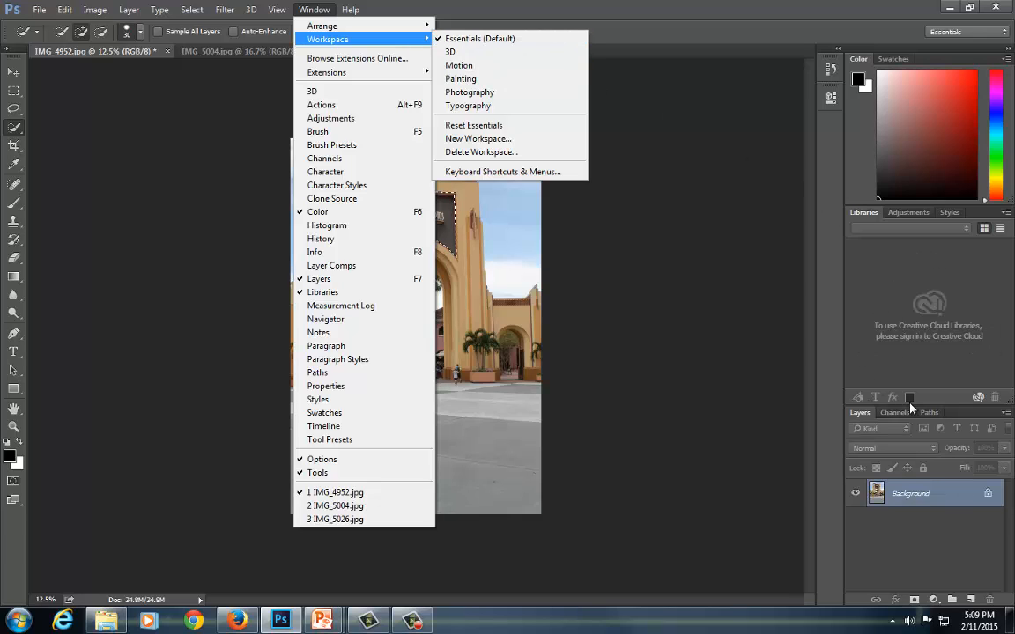
click(874, 412)
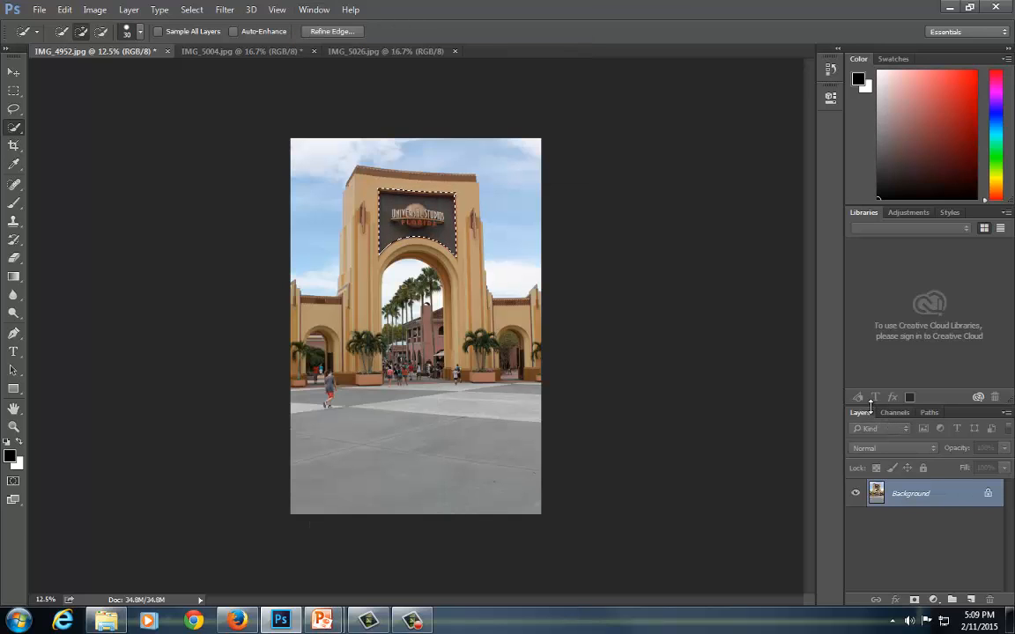
Make the Layers panel taller and display the layer of IMG_5026.jpg with the largest thumbnail size.
drag(870, 404, 869, 238)
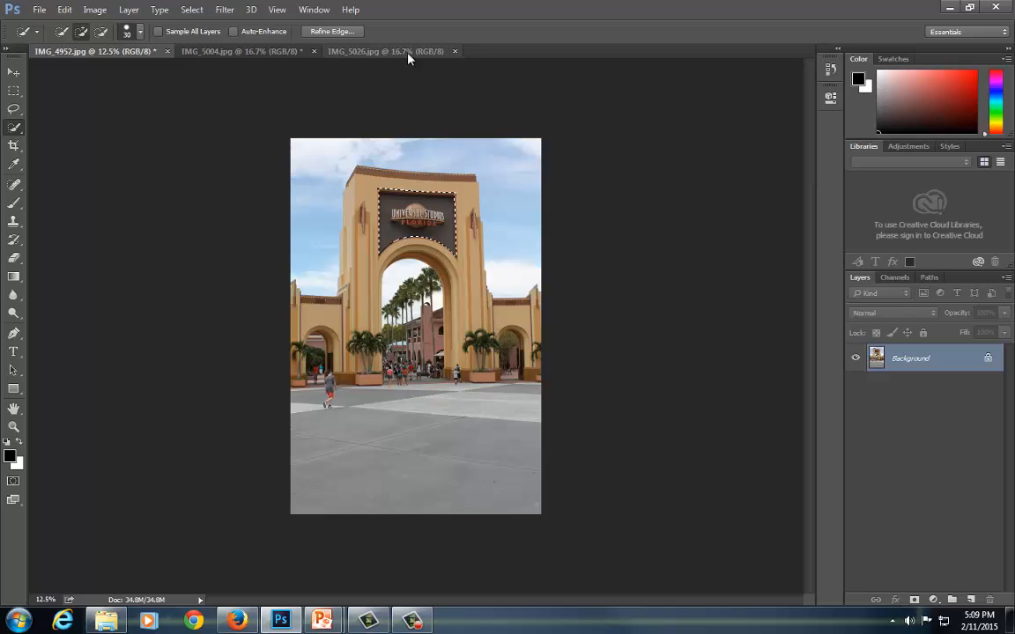
click(348, 51)
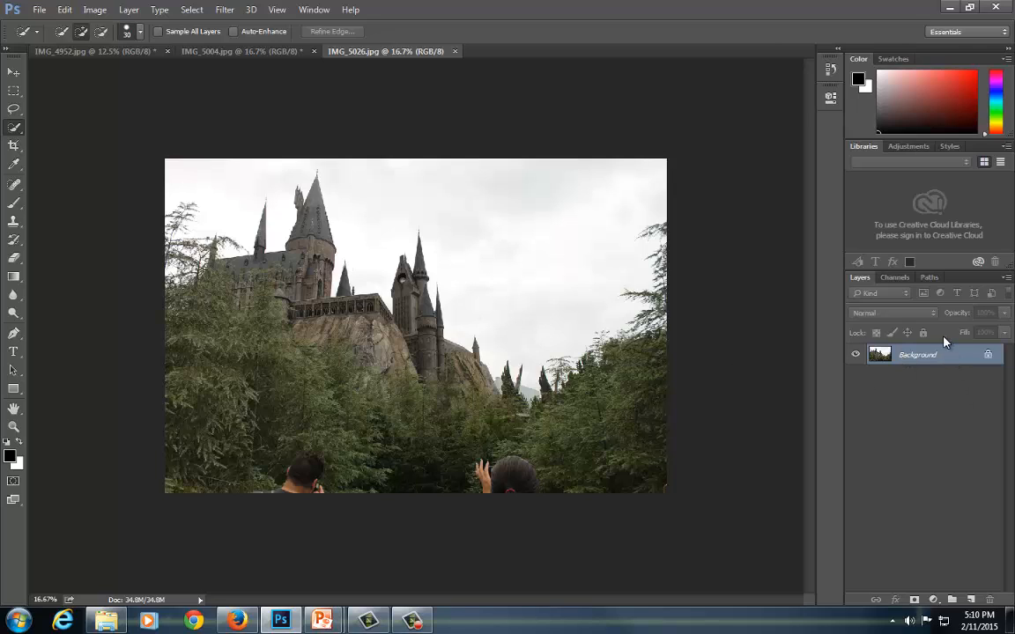
click(1007, 279)
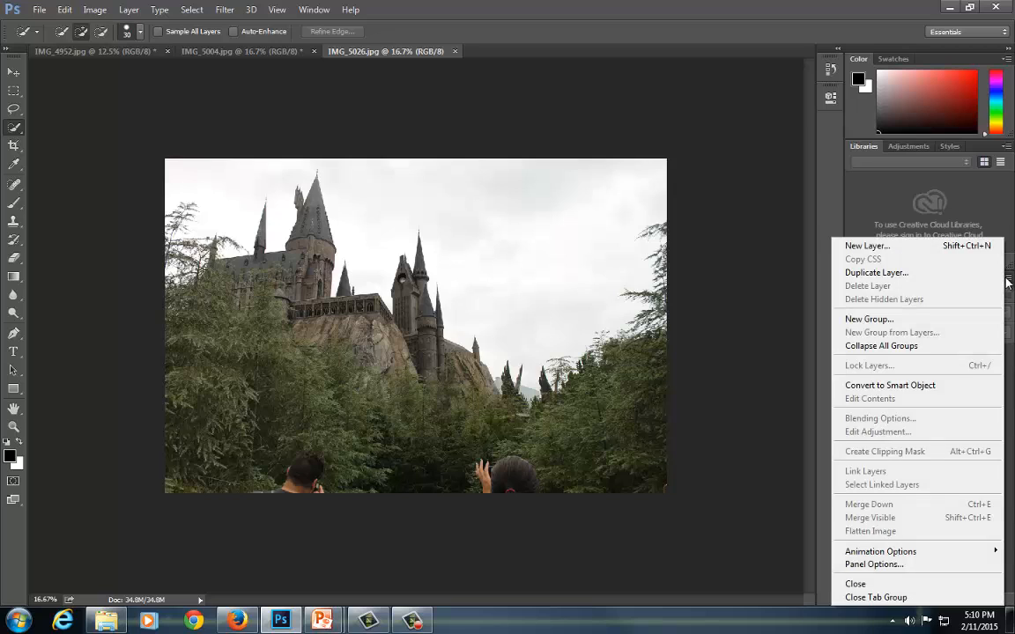
click(1007, 280)
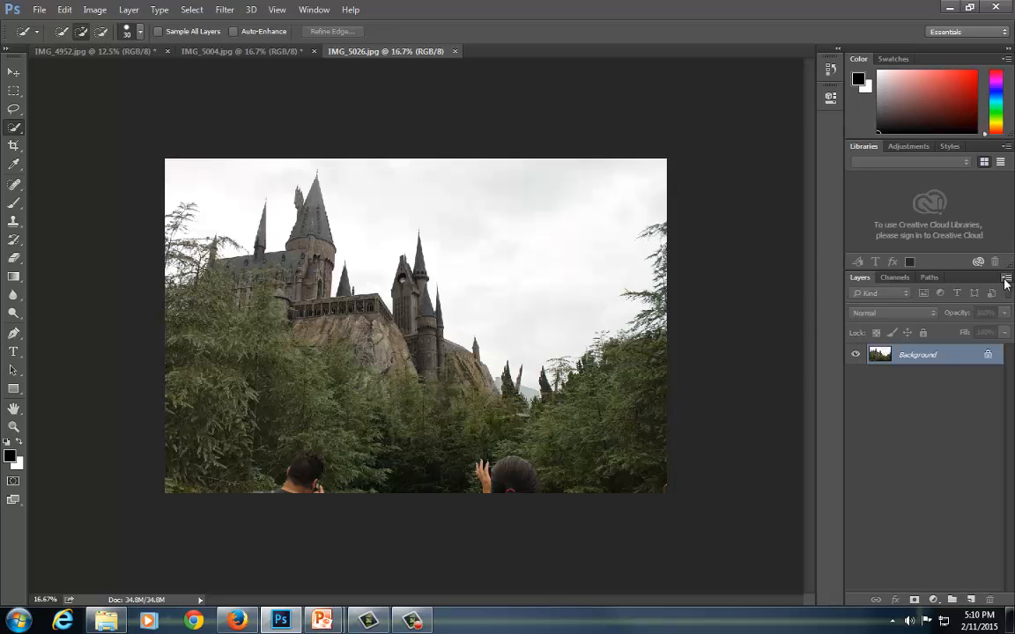
click(1007, 279)
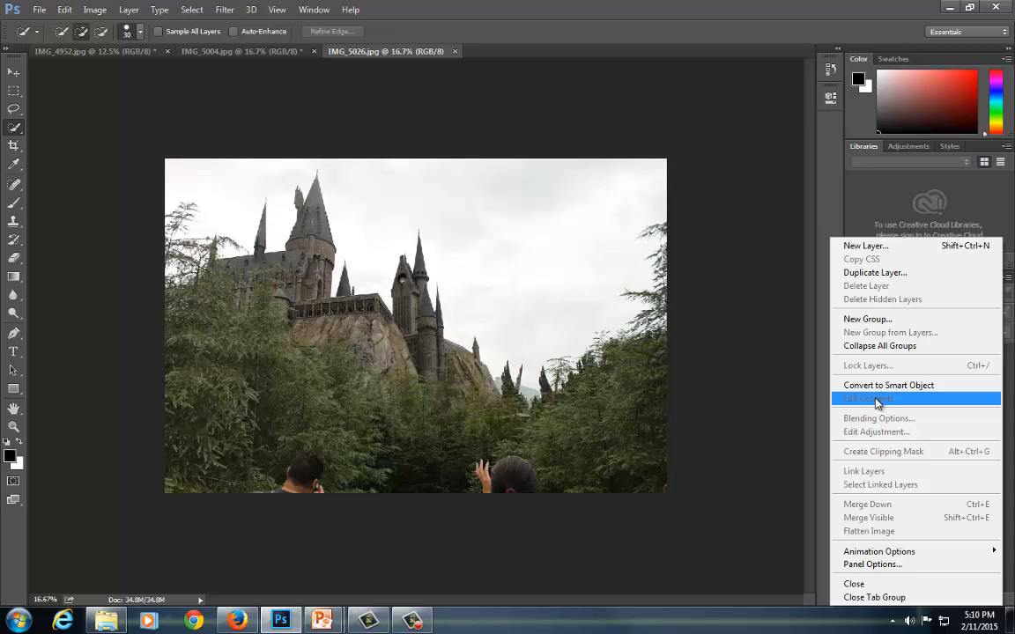
click(894, 565)
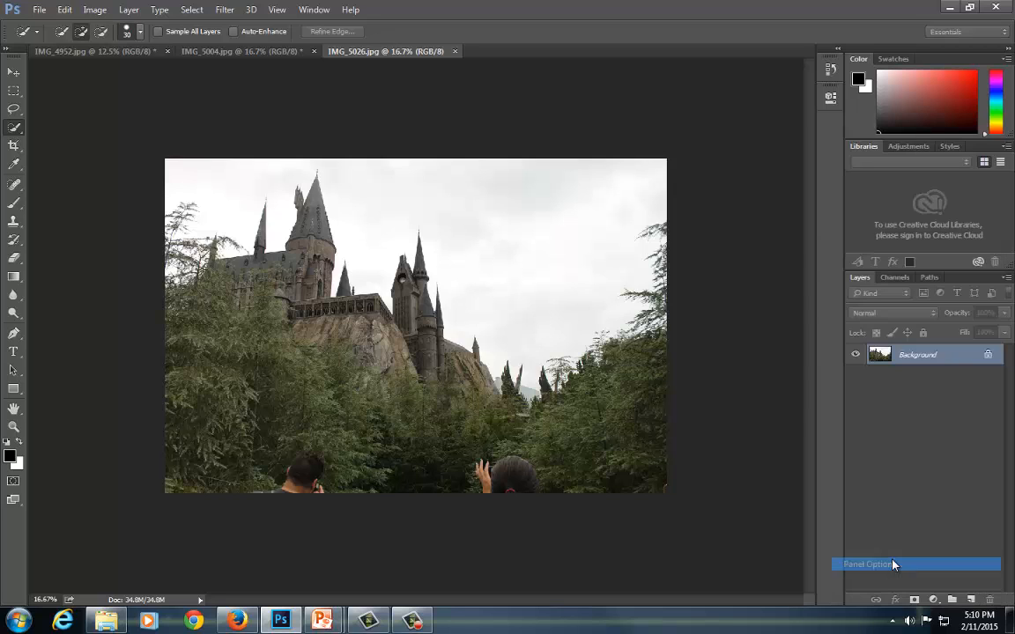
click(410, 256)
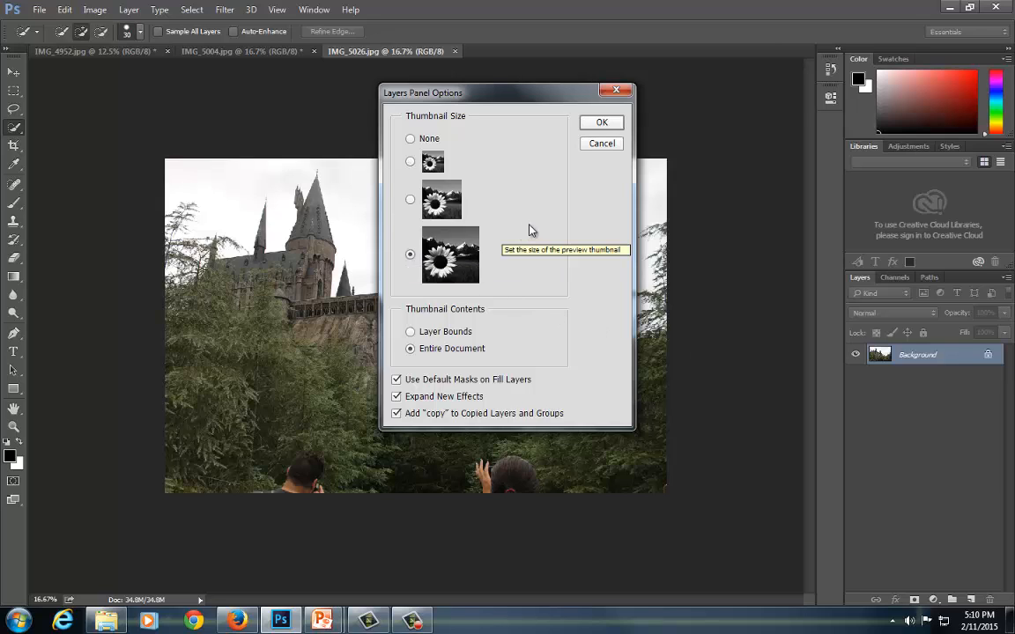
click(600, 124)
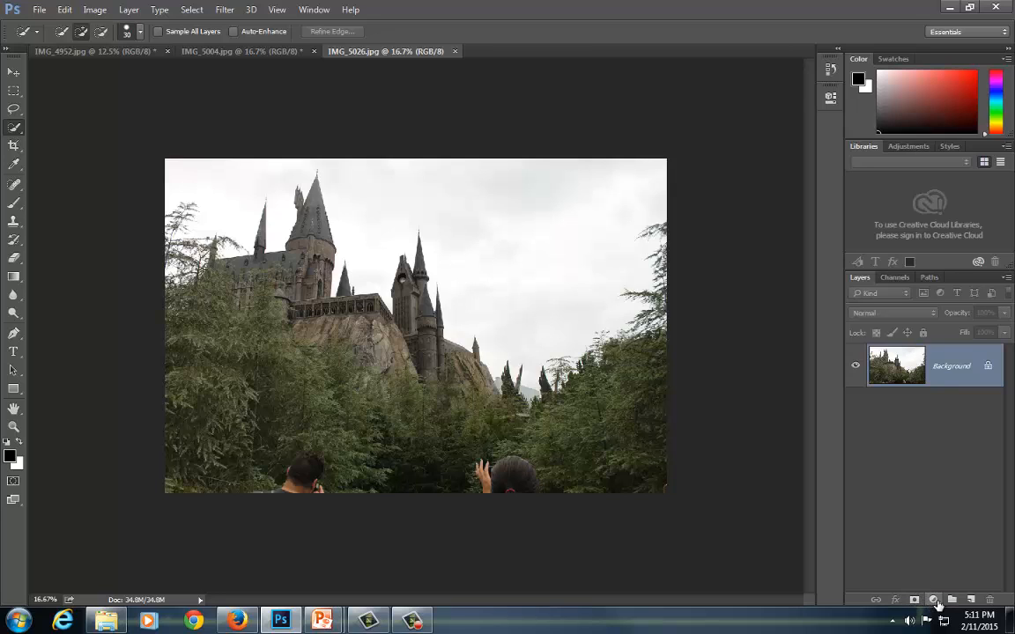
click(935, 600)
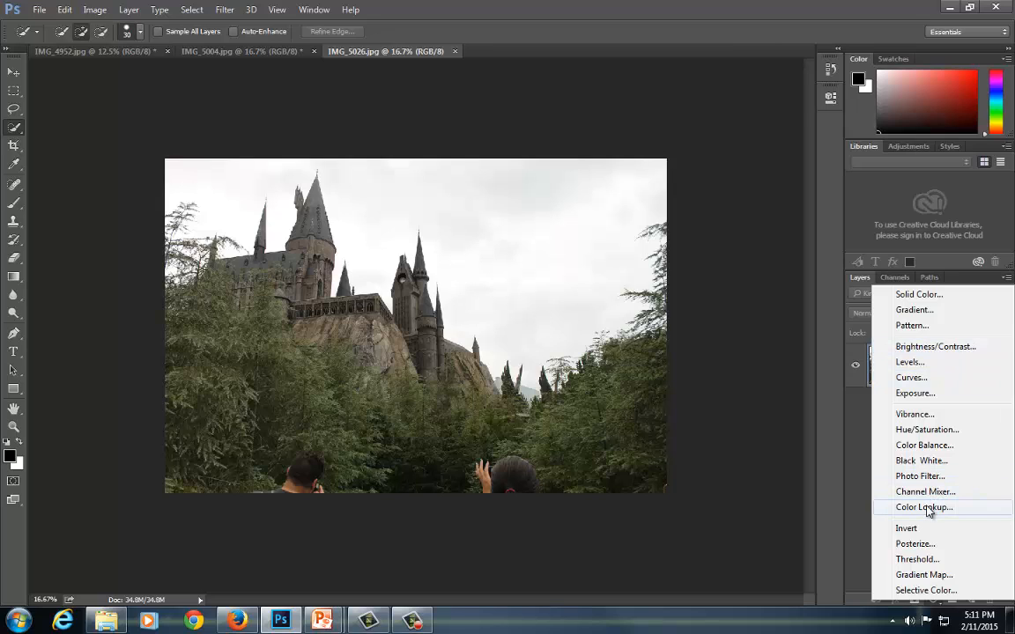
click(855, 495)
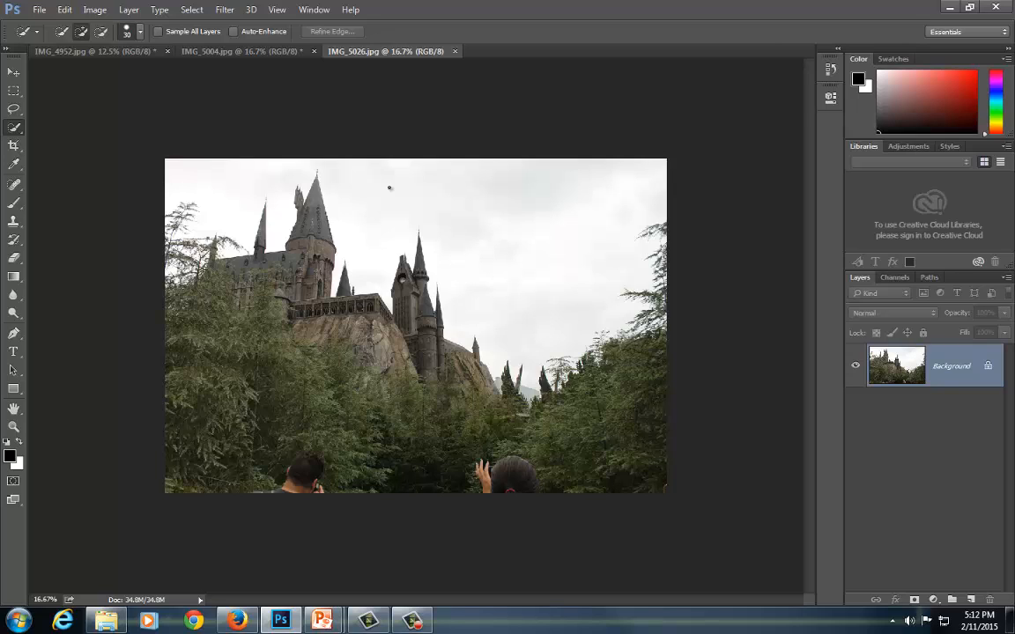
Copy the selected dragon from IMG_5004.jpg and paste it into the castle photo IMG_5026.jpg.
click(257, 52)
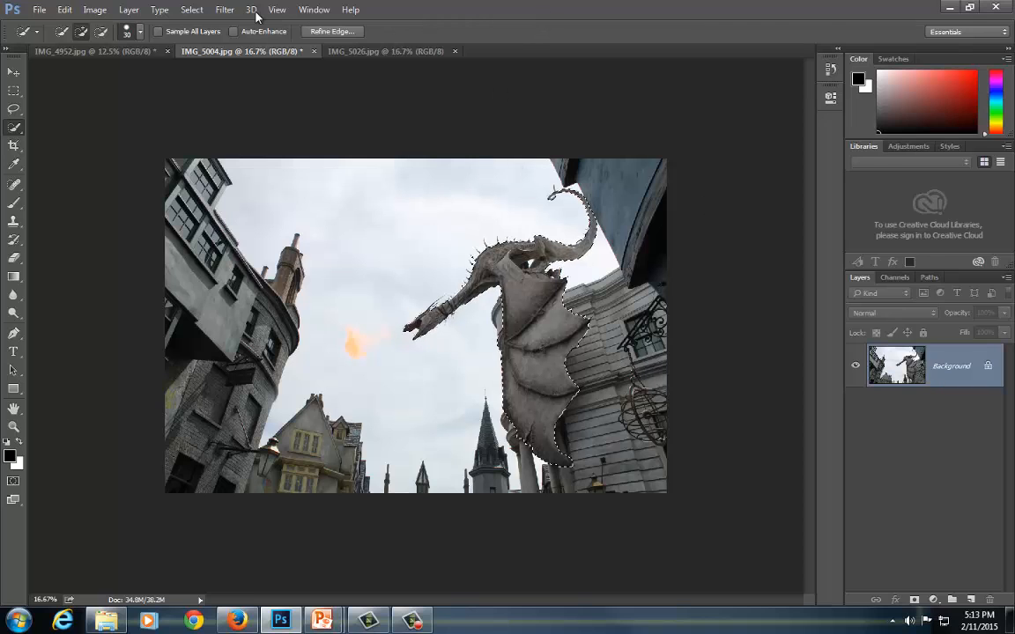
click(65, 13)
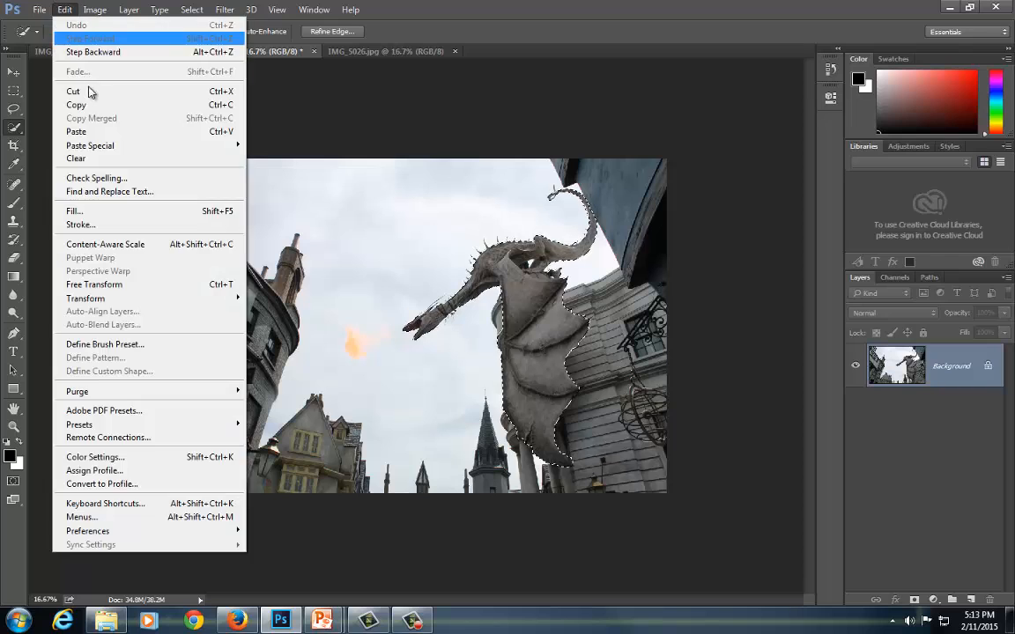
click(79, 102)
click(354, 51)
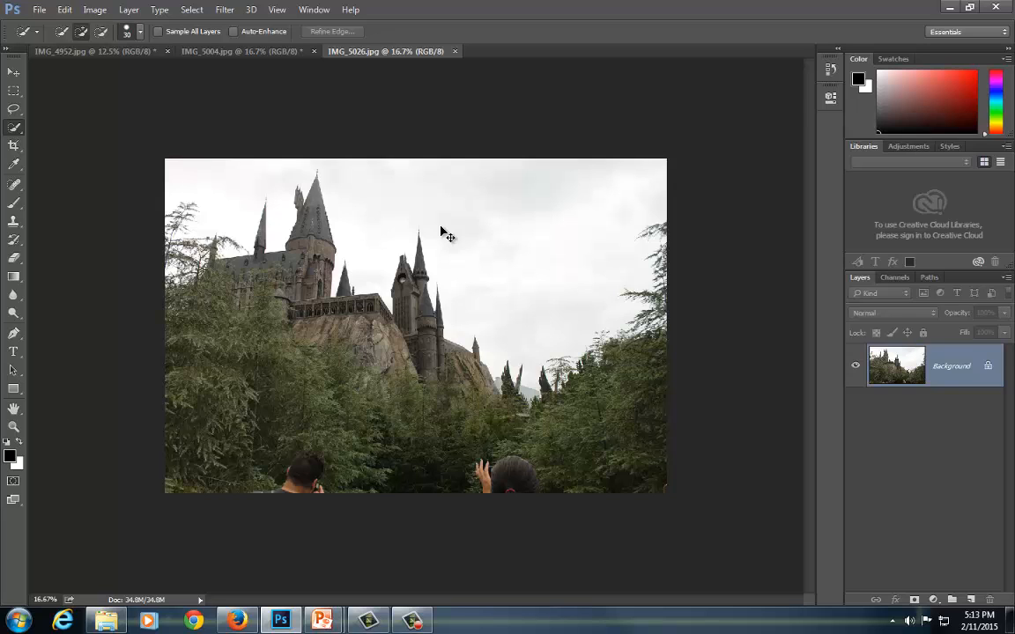
click(65, 9)
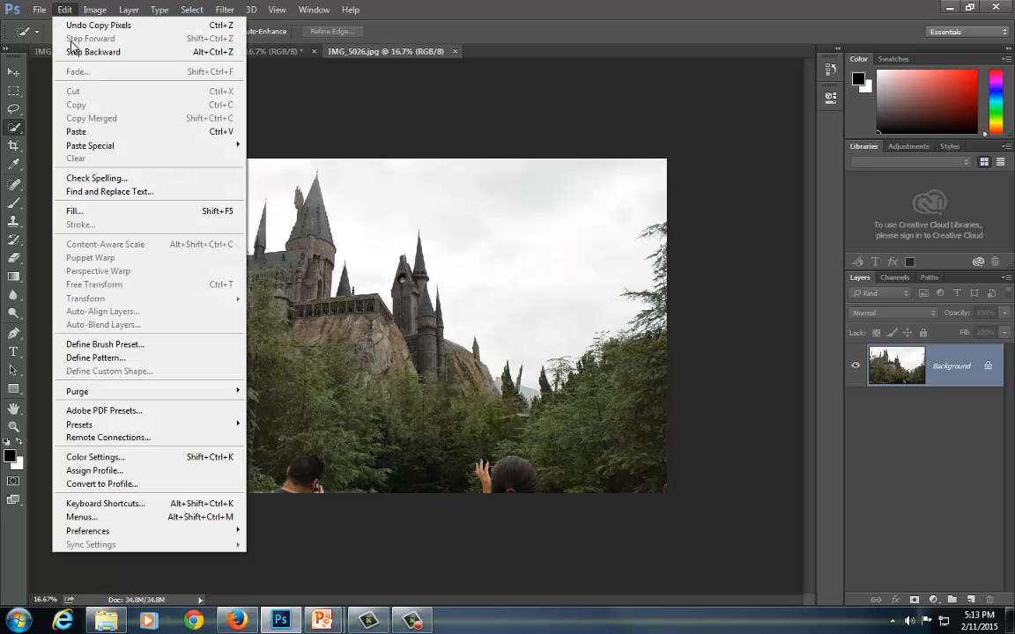
click(121, 132)
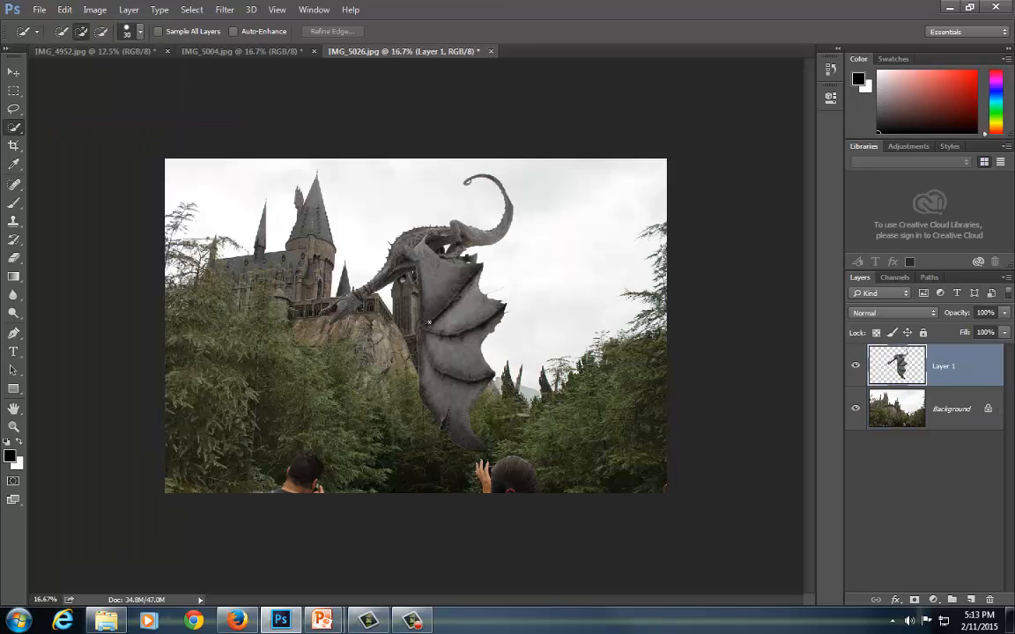
click(254, 53)
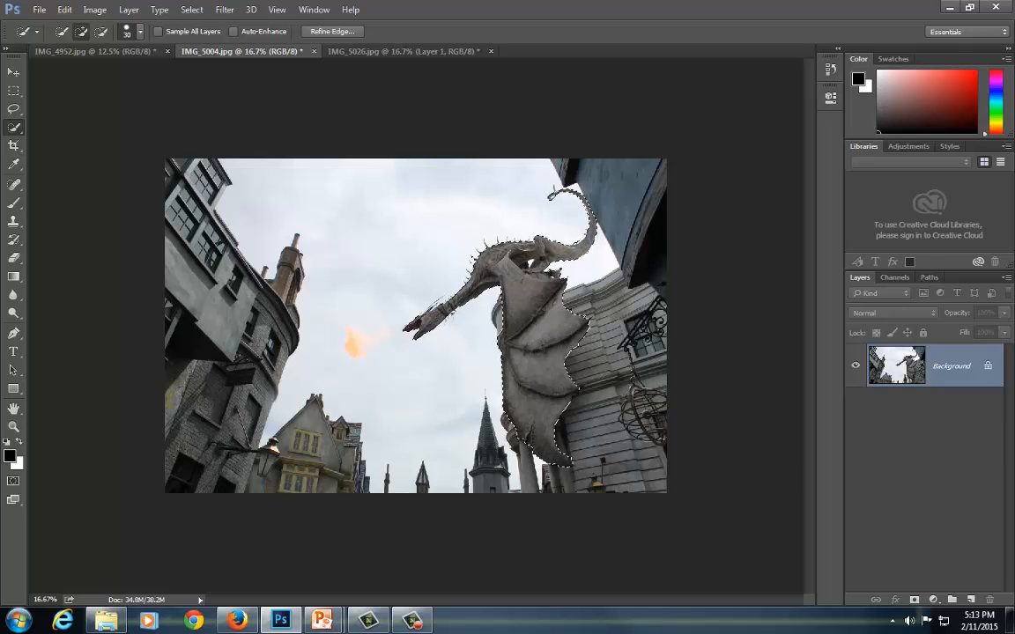
key(alt+Tab)
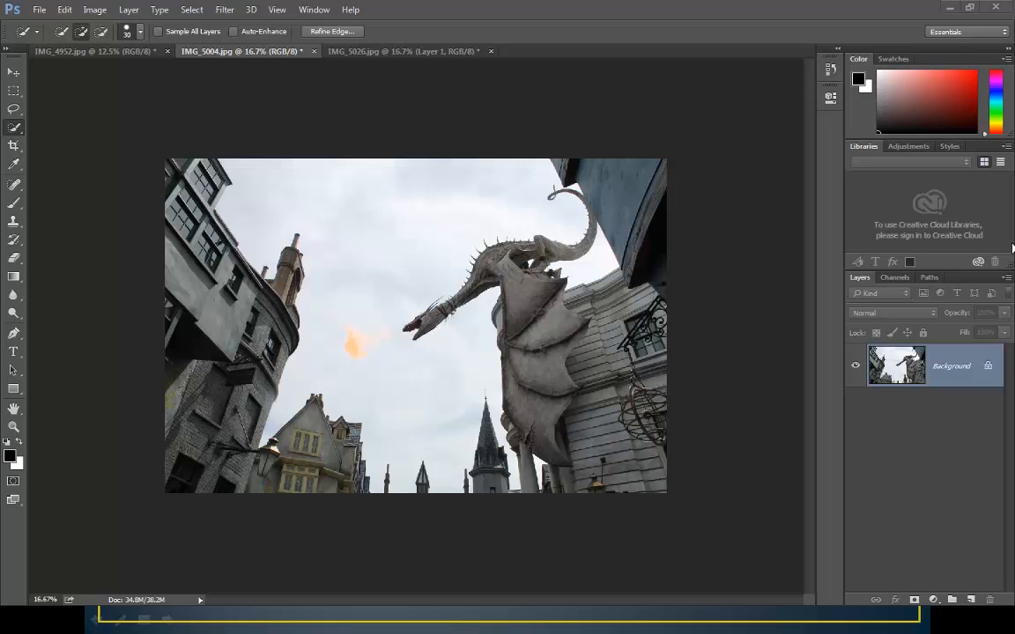
click(438, 55)
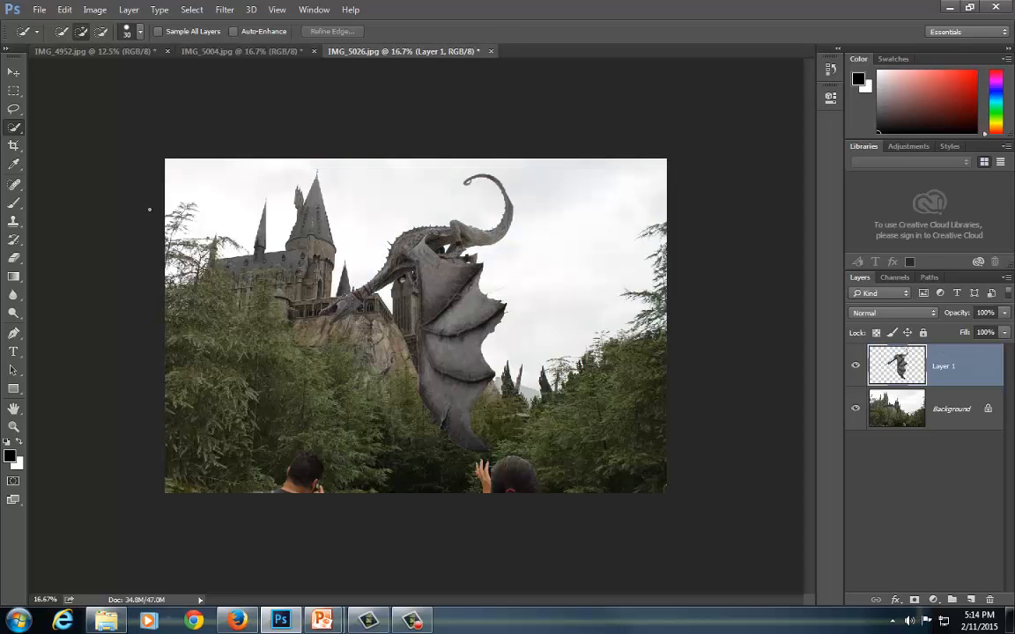
Move the pasted dragon away from the castle into the open sky on the right side of the photo.
click(16, 74)
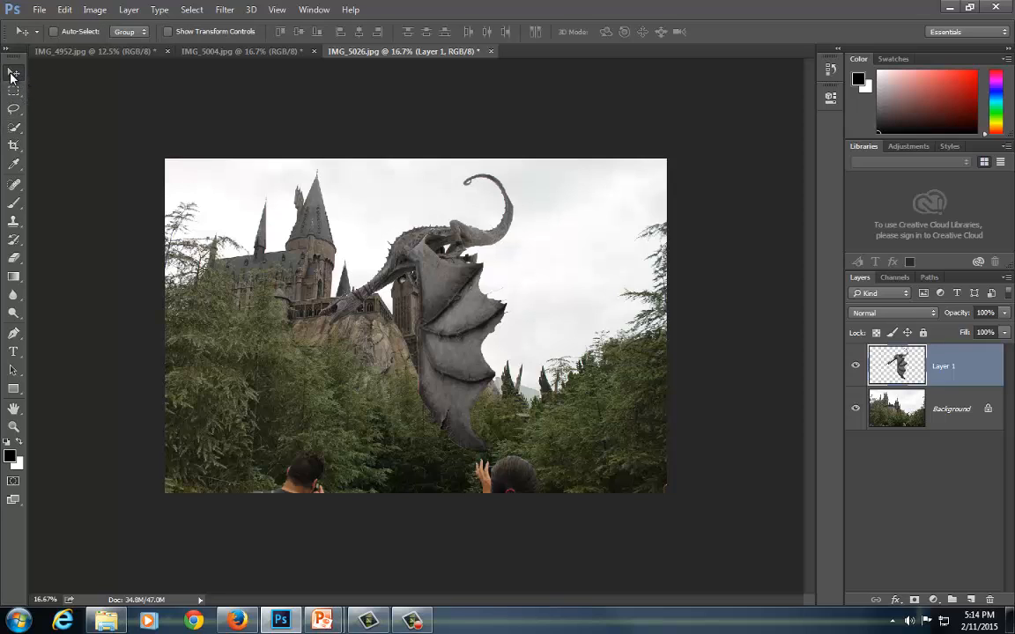
drag(411, 287, 319, 275)
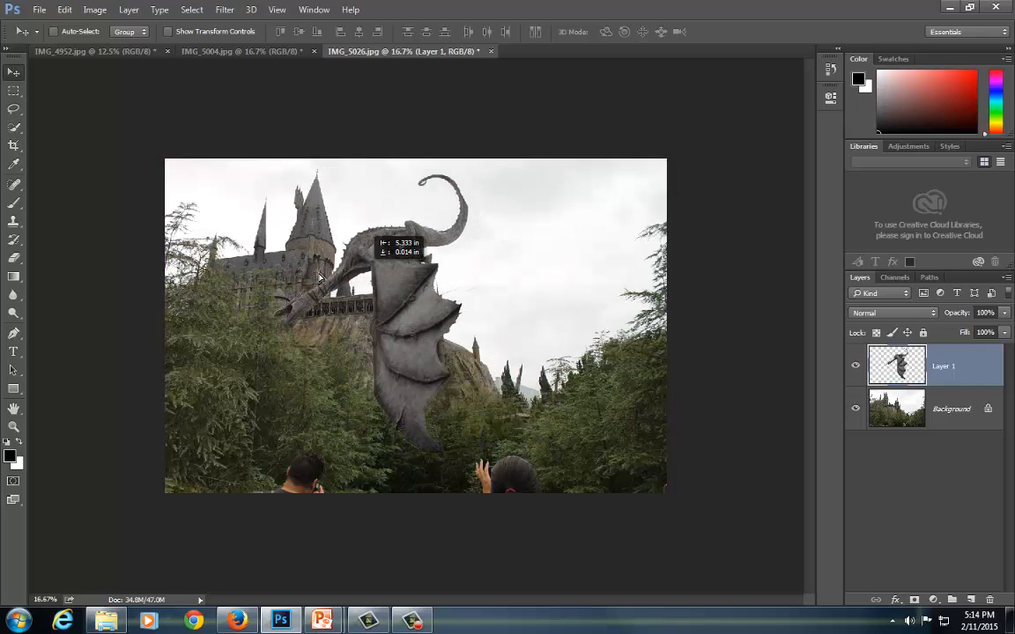
drag(422, 267, 554, 258)
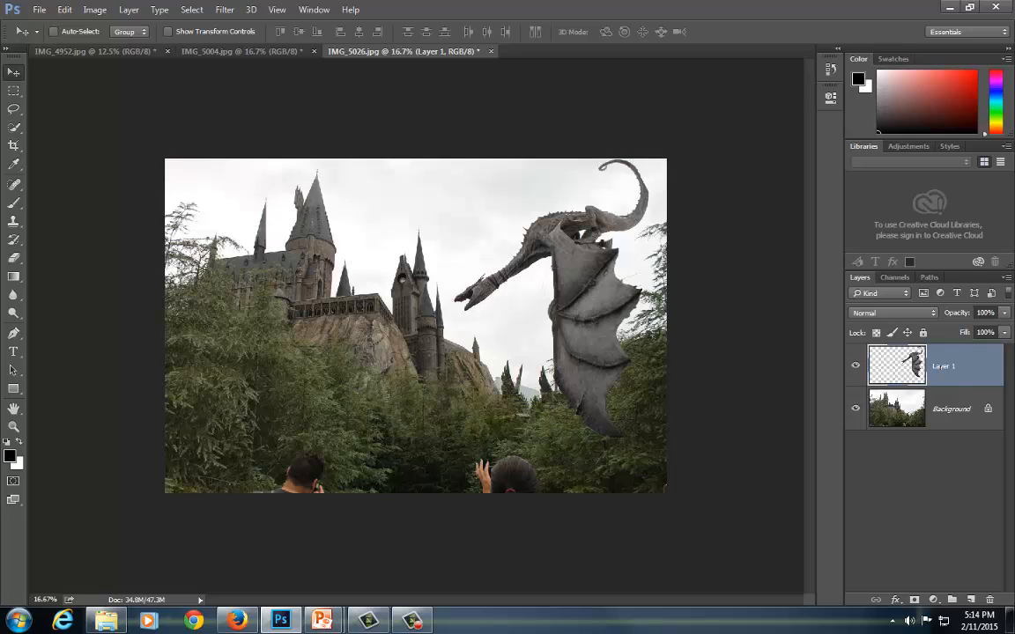
Rename the pasted dragon's layer as dragon.
double_click(940, 370)
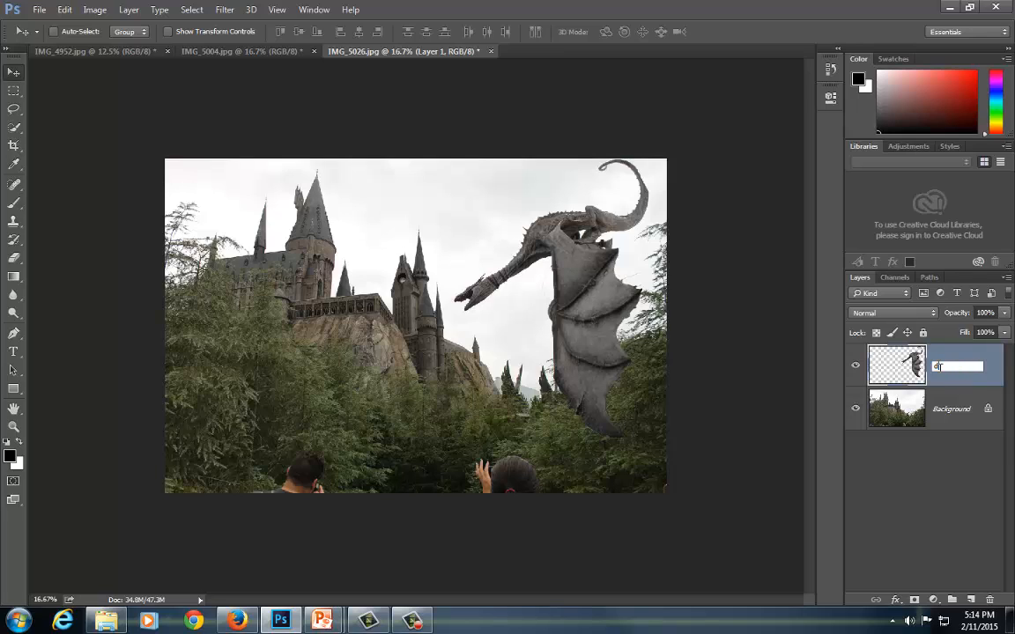
text(dragon)
key(Return)
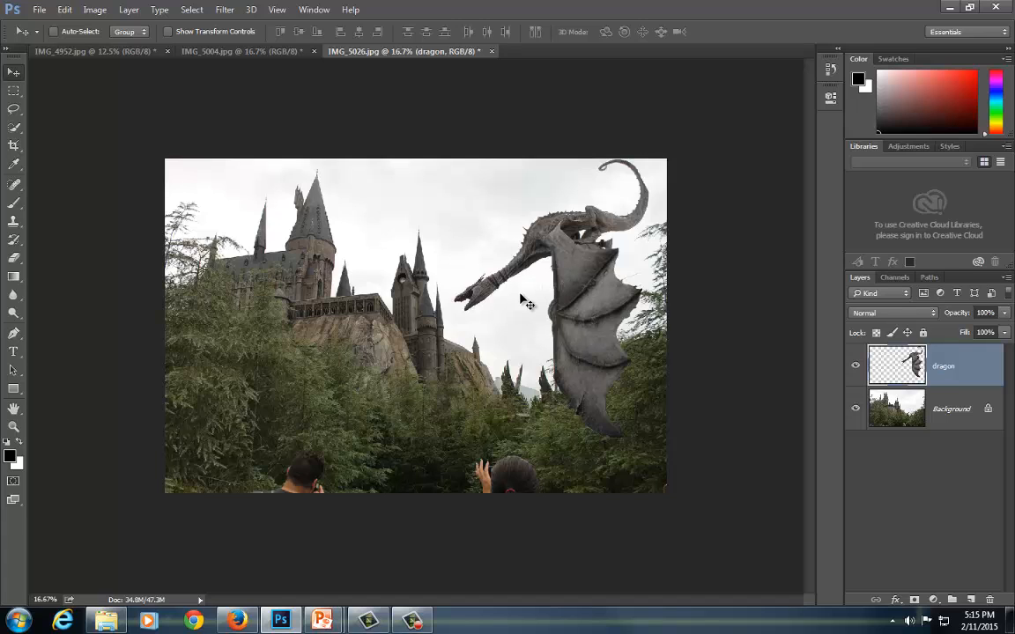
Rotate the dragon about 11 degrees clockwise with Free Transform and shift it slightly toward the castle.
click(64, 10)
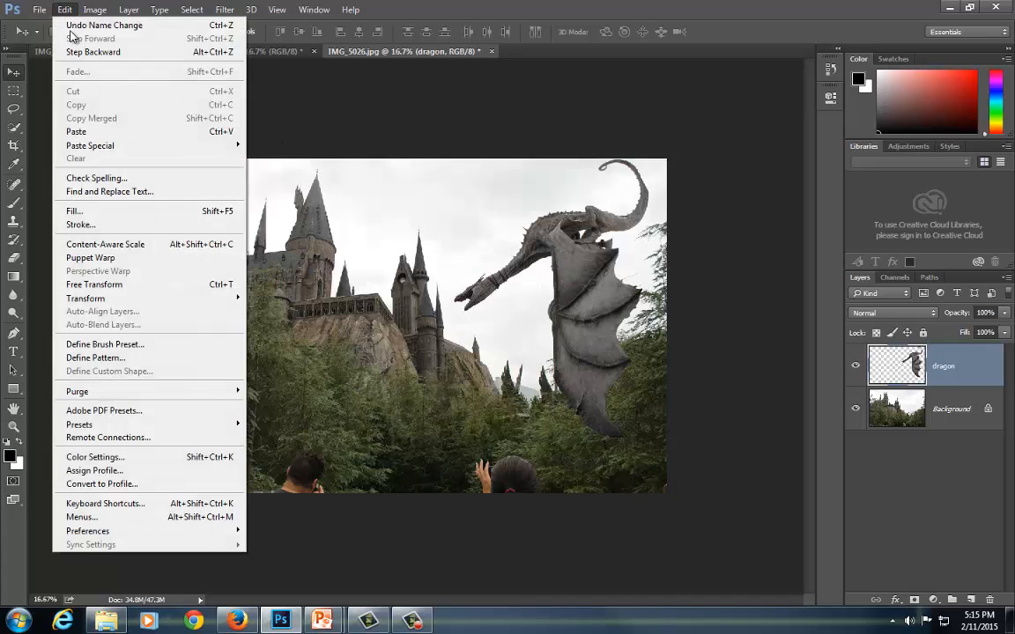
click(114, 283)
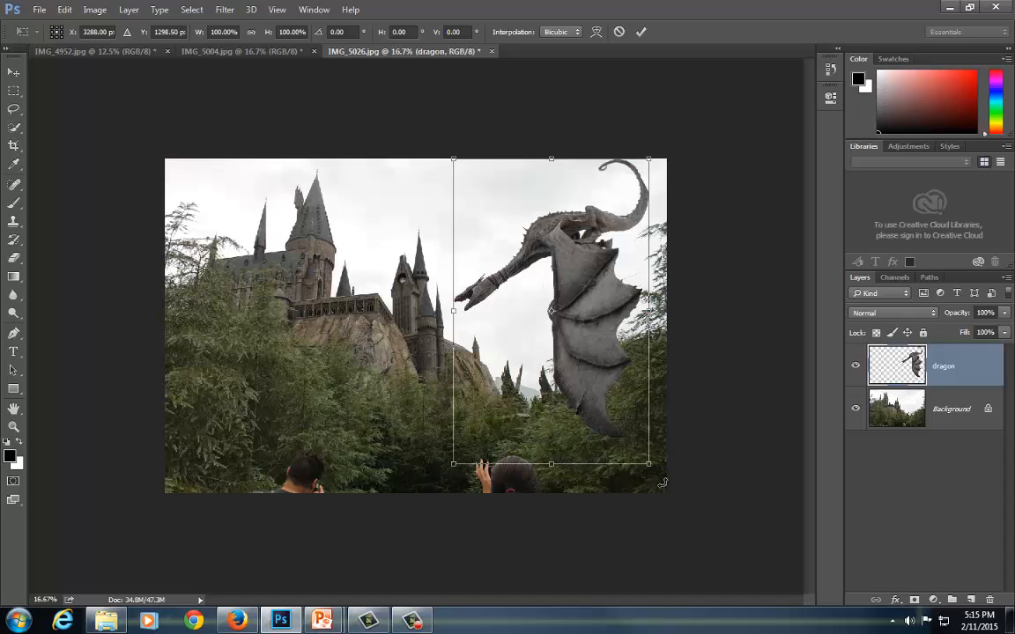
drag(663, 483, 621, 489)
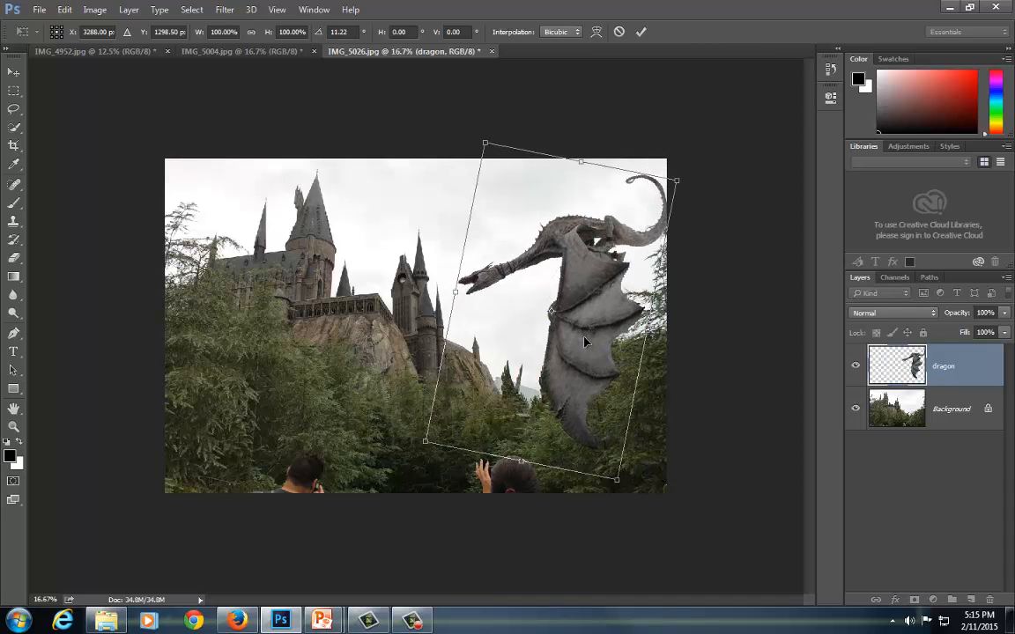
drag(584, 341, 578, 340)
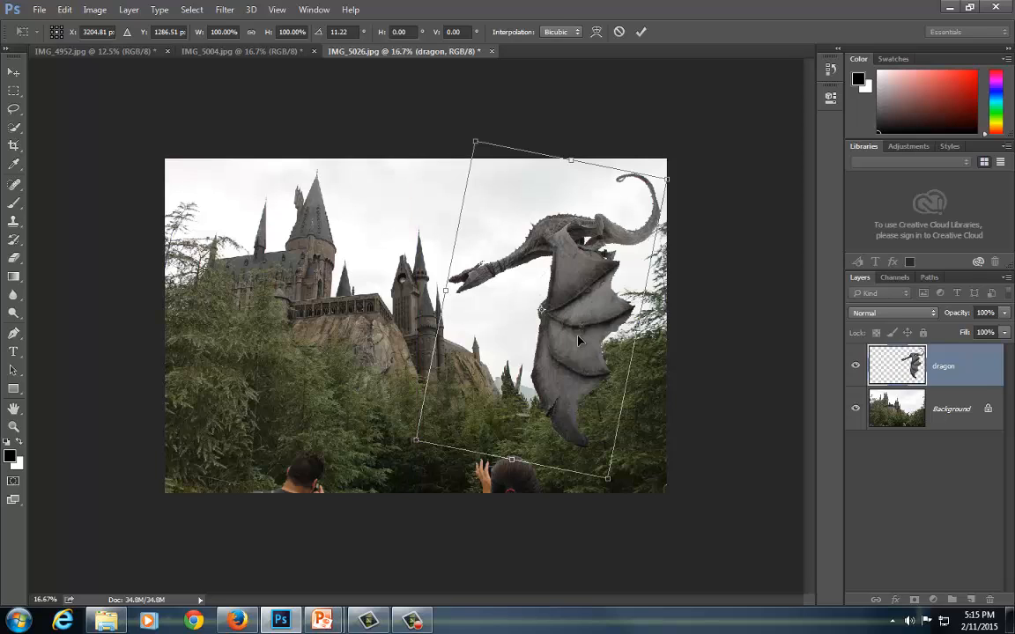
key(Return)
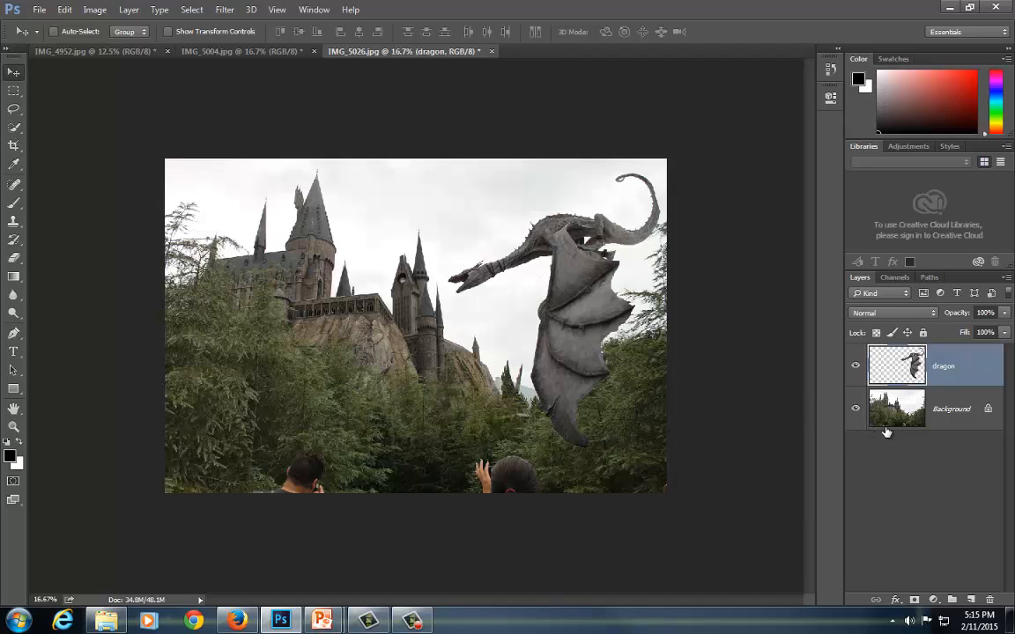
Make the Background layer active and hide the dragon layer.
click(949, 410)
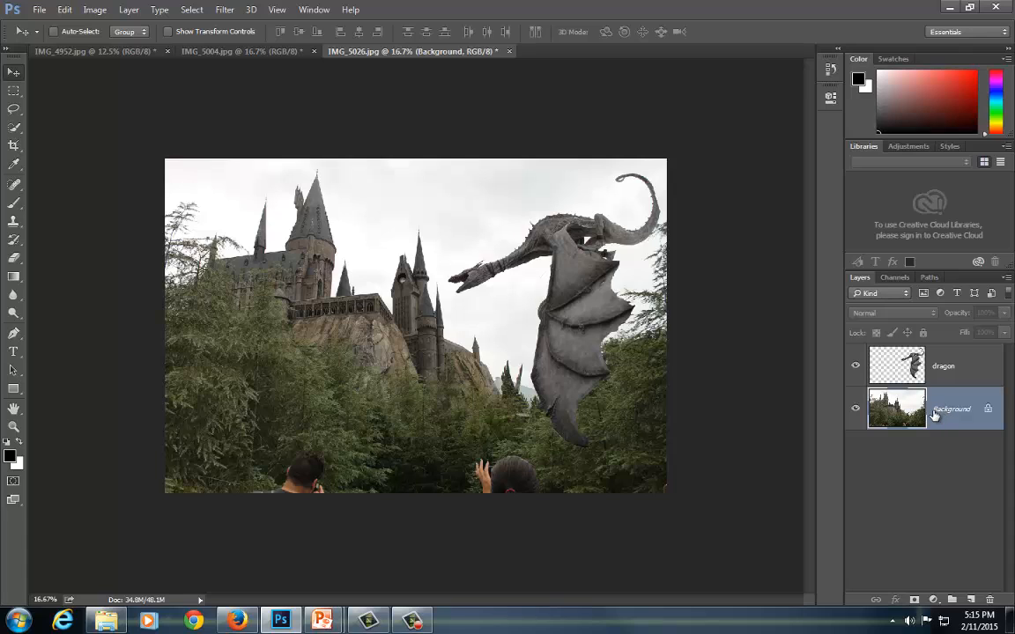
click(949, 375)
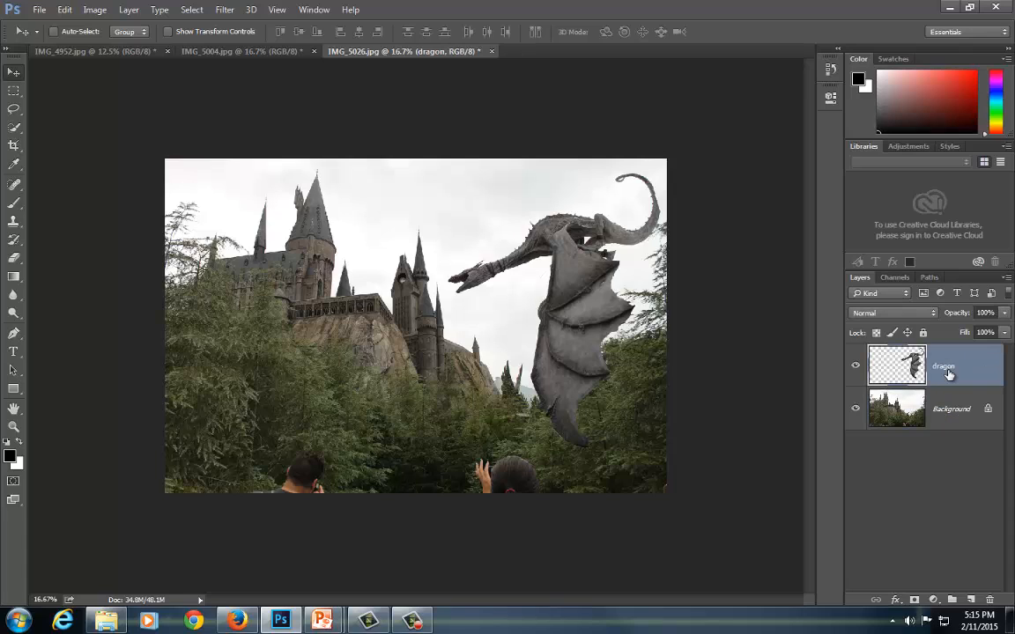
click(946, 407)
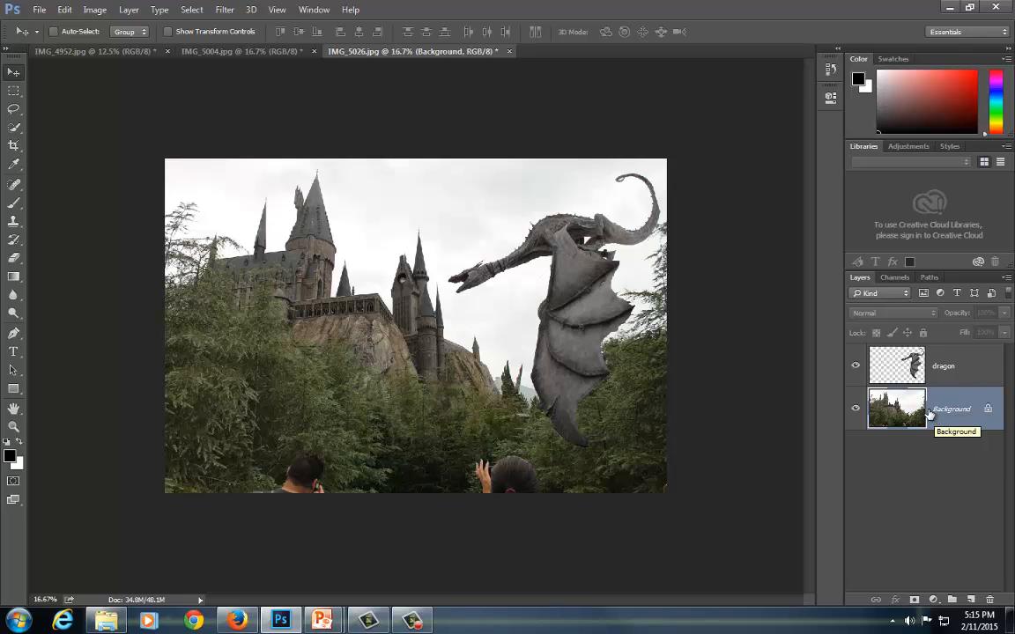
click(856, 369)
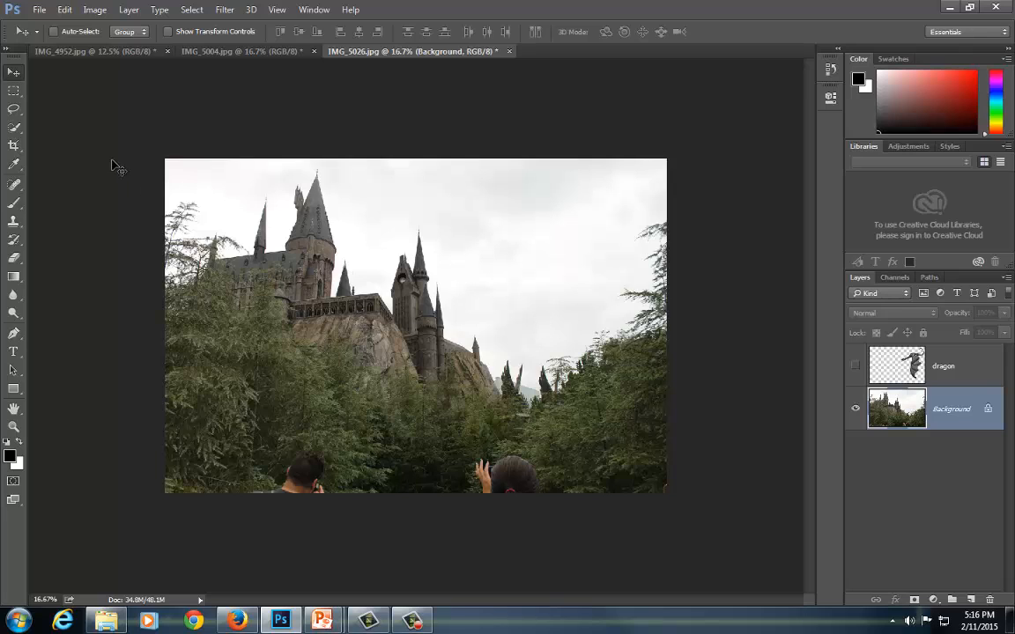
Lasso the man's head at the photo's lower edge, replace it with a Content-Aware fill, and deselect.
click(13, 110)
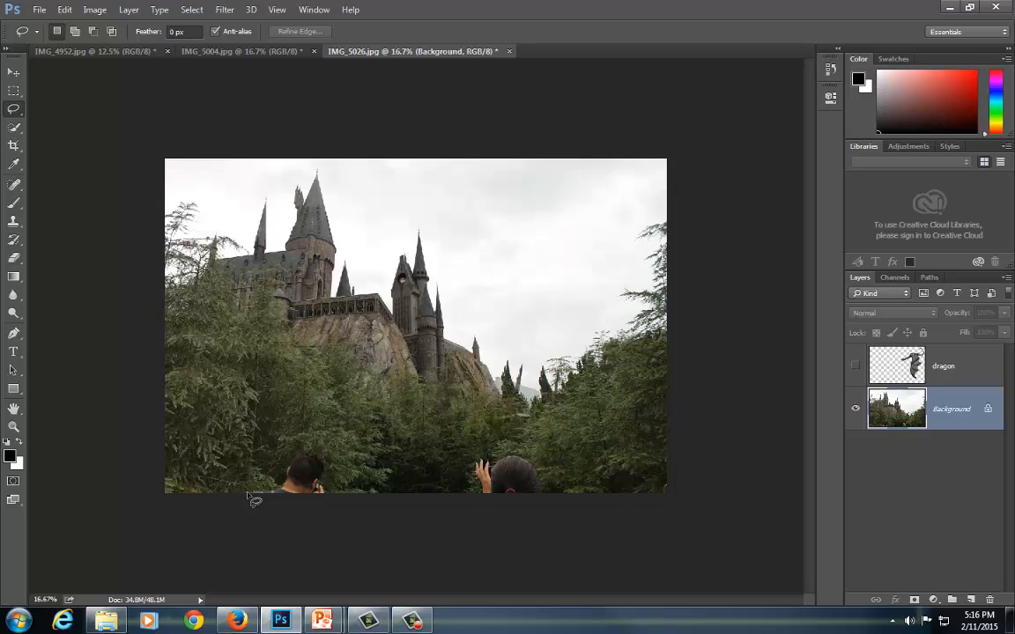
mouse_move(255, 489)
mouse_down()
mouse_move(310, 448)
mouse_move(329, 458)
mouse_move(338, 512)
mouse_up()
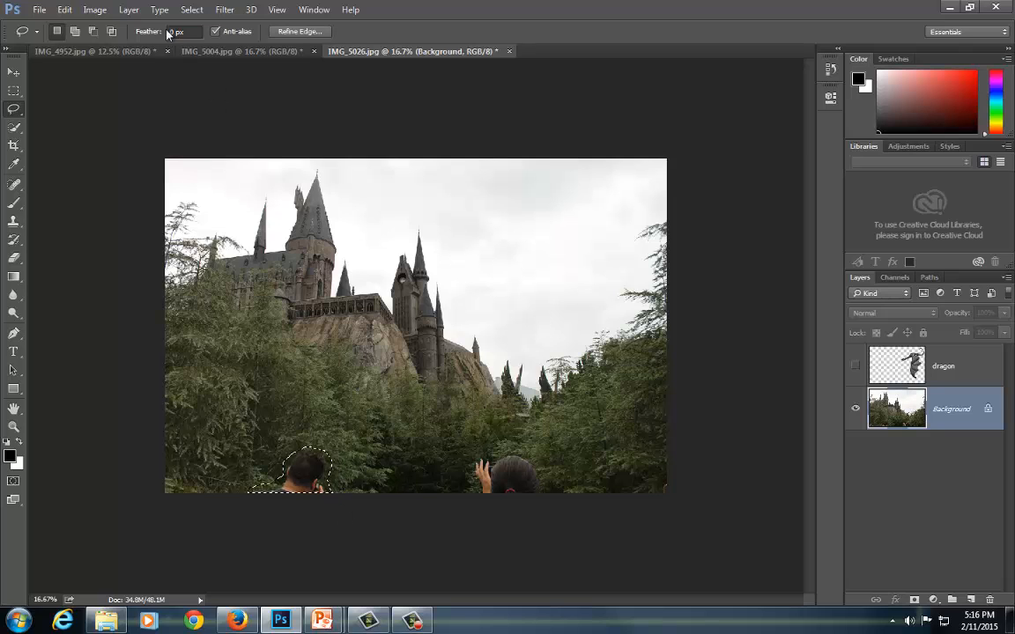
click(67, 10)
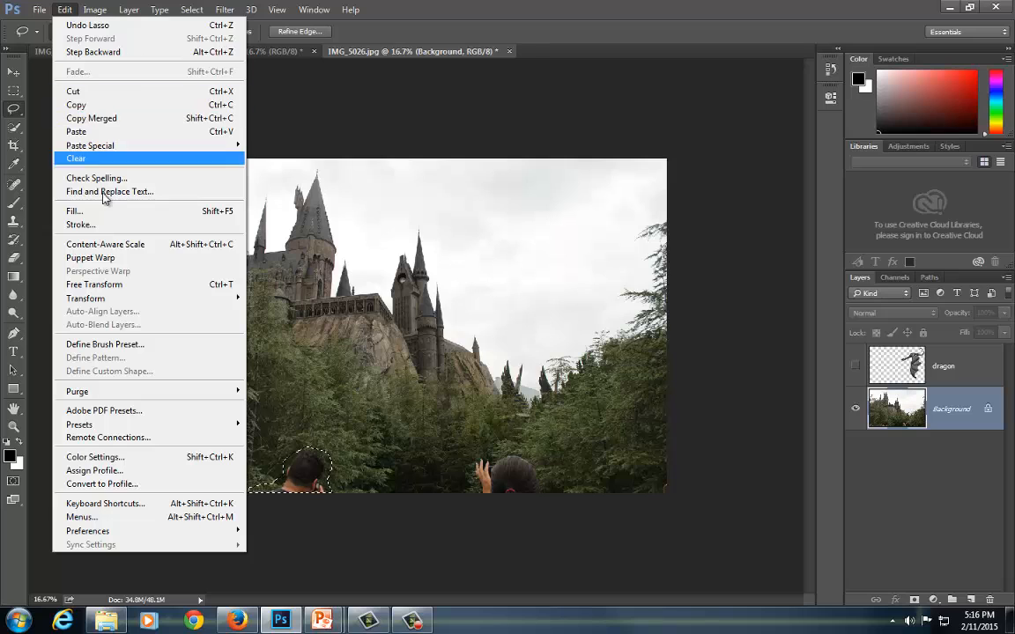
click(106, 214)
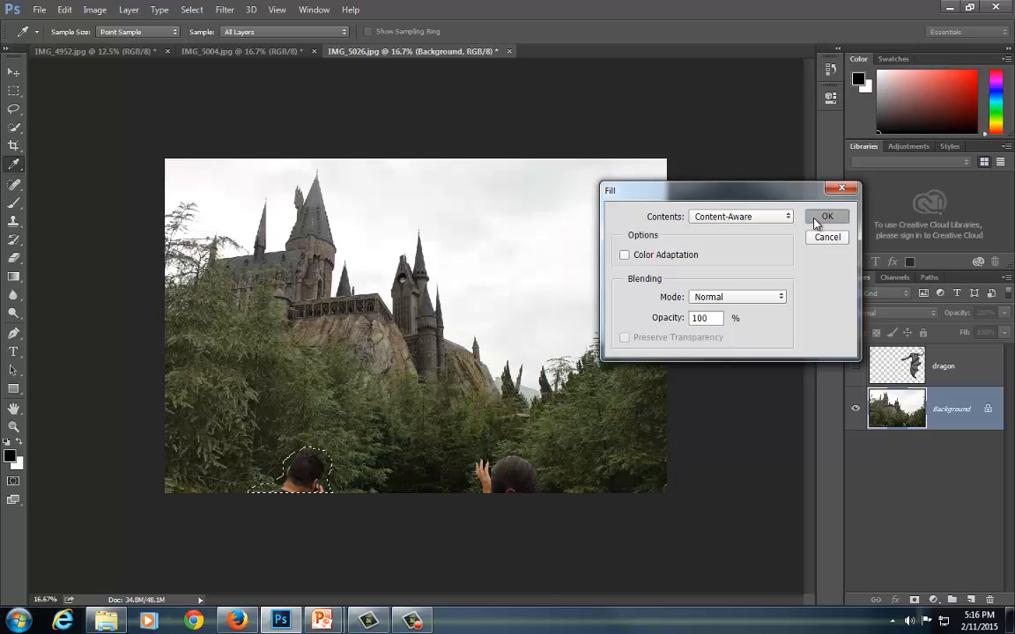
click(815, 219)
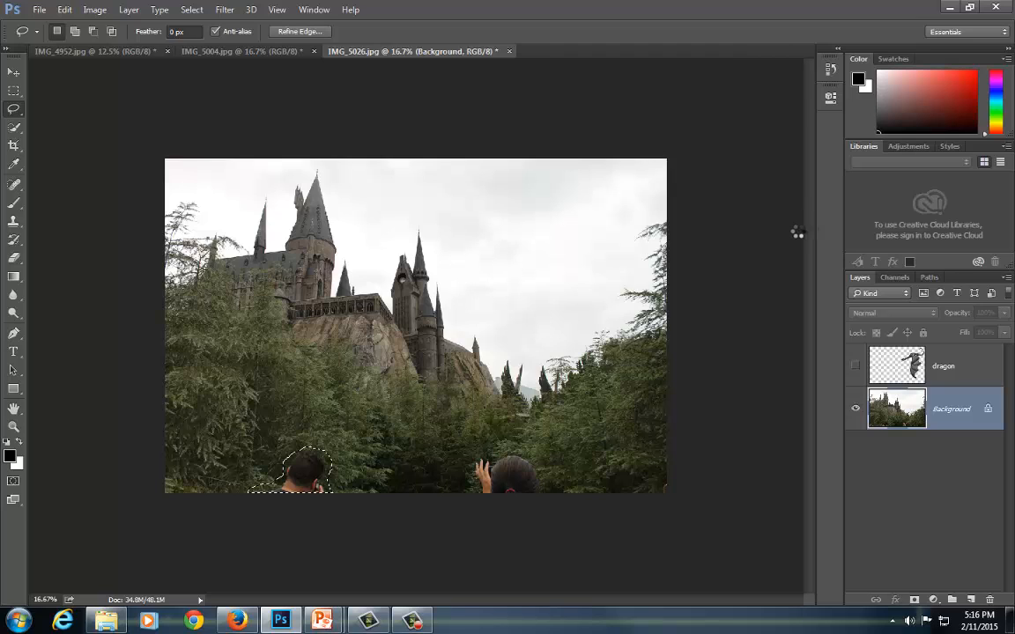
click(309, 493)
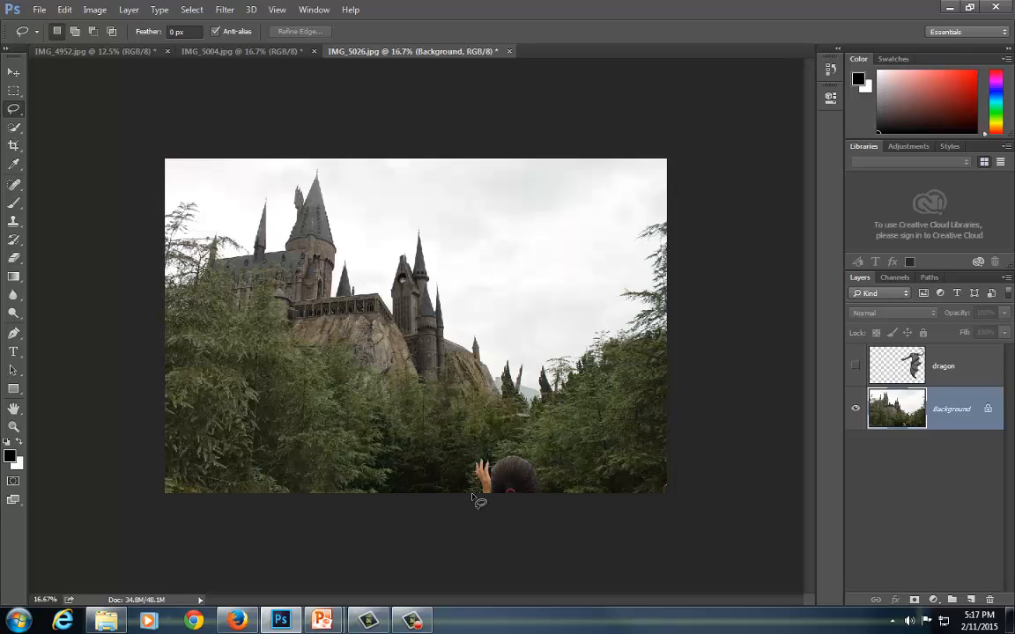
Lasso the woman's head and raised hand at the photo's lower edge, replace them with a Content-Aware fill, and deselect.
mouse_move(473, 498)
mouse_down()
mouse_move(472, 455)
mouse_move(499, 463)
mouse_move(530, 451)
mouse_move(548, 501)
mouse_move(474, 500)
mouse_up()
click(64, 10)
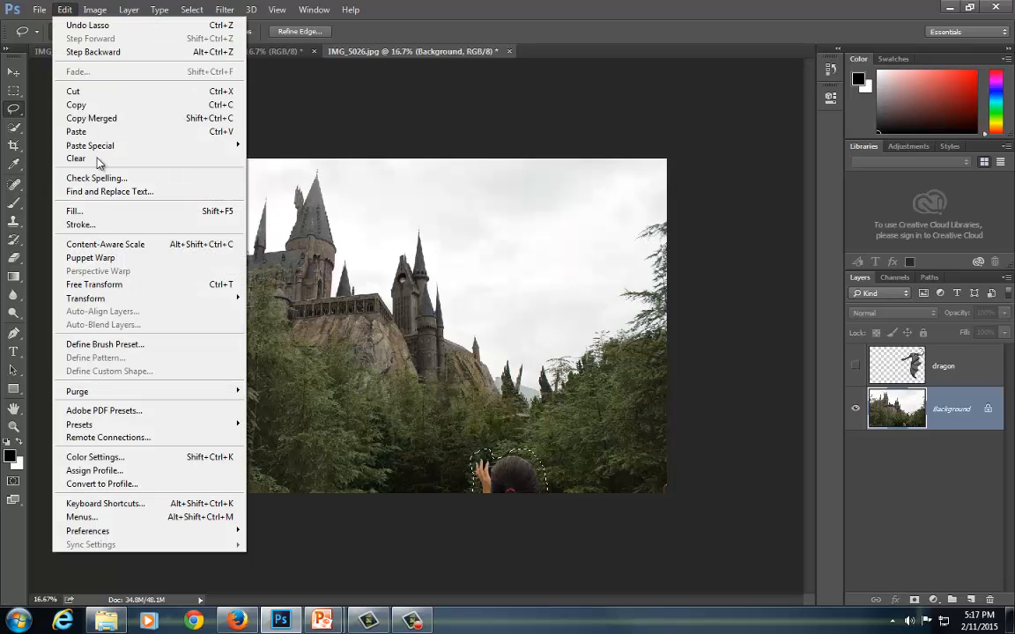
click(77, 211)
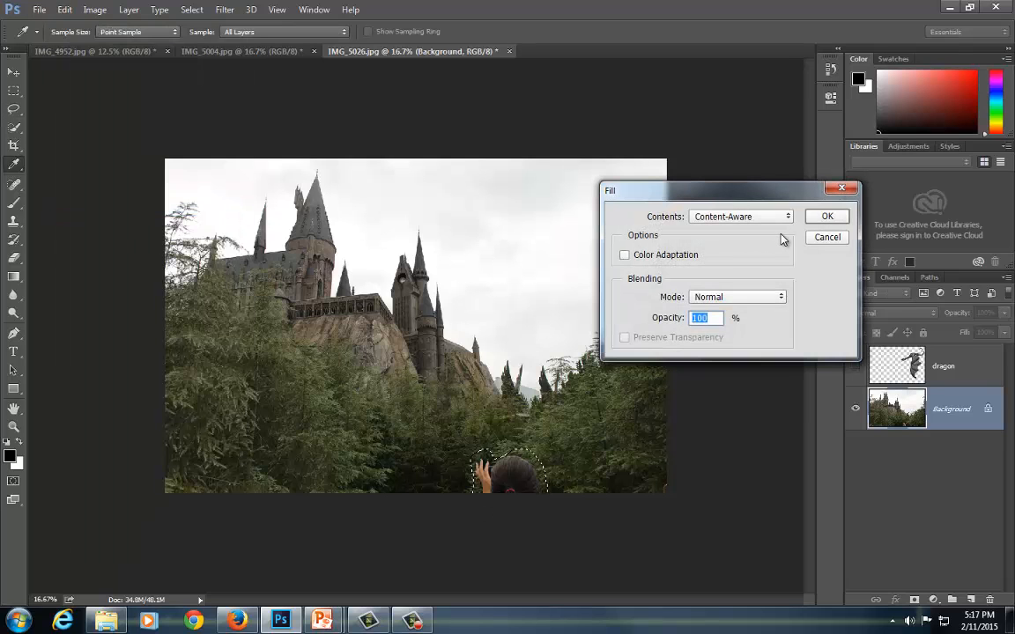
click(827, 216)
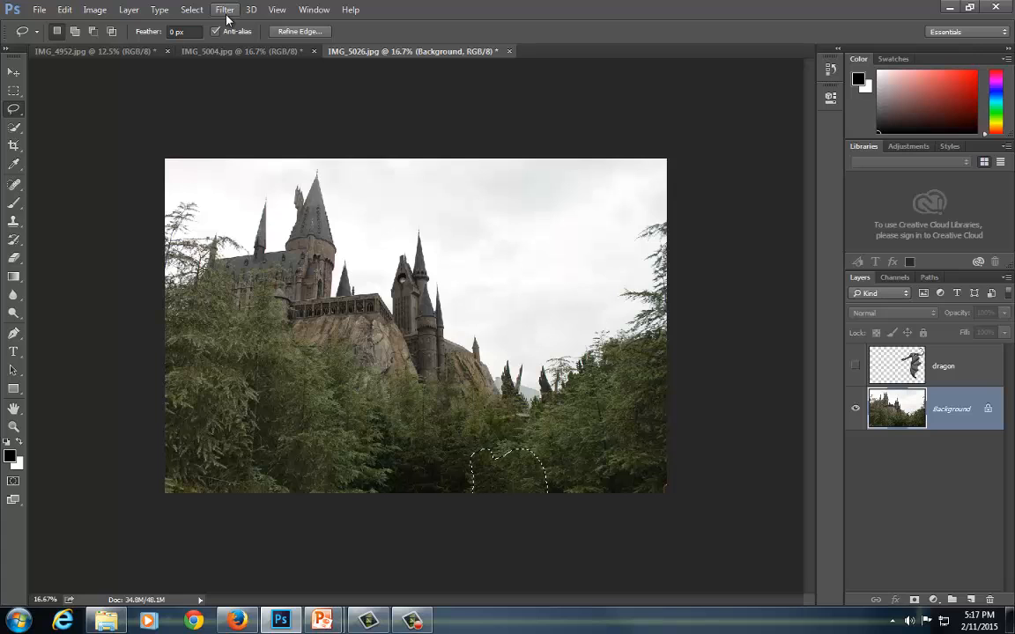
click(225, 9)
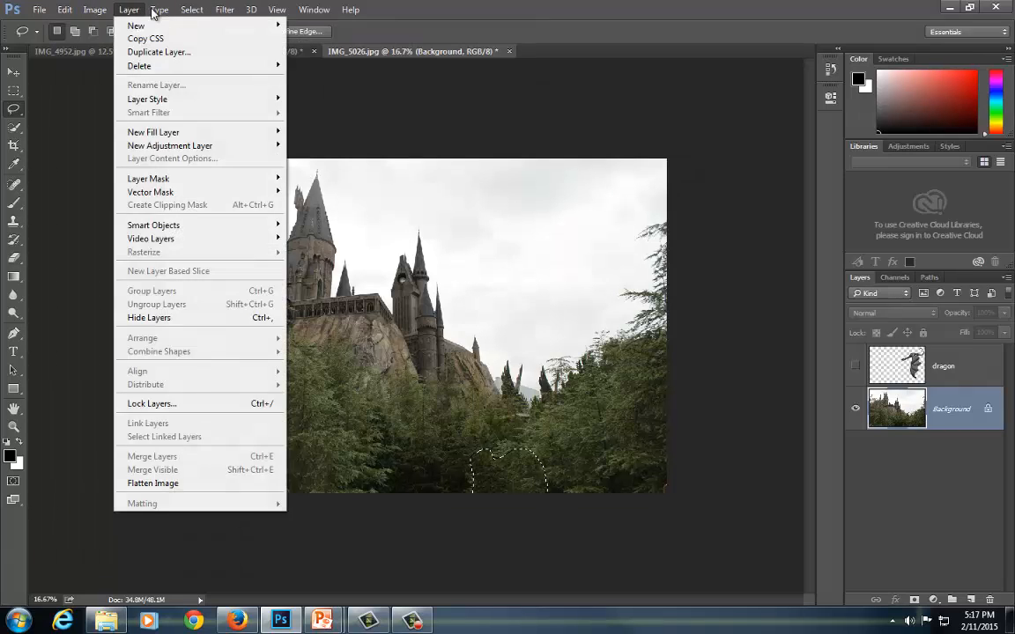
mouse_move(190, 12)
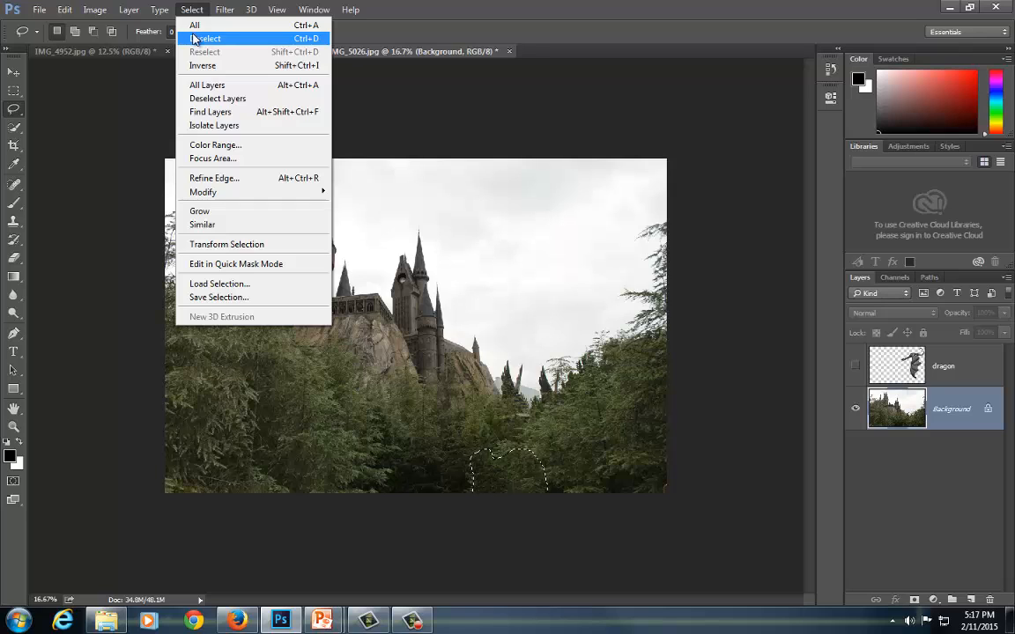
click(195, 39)
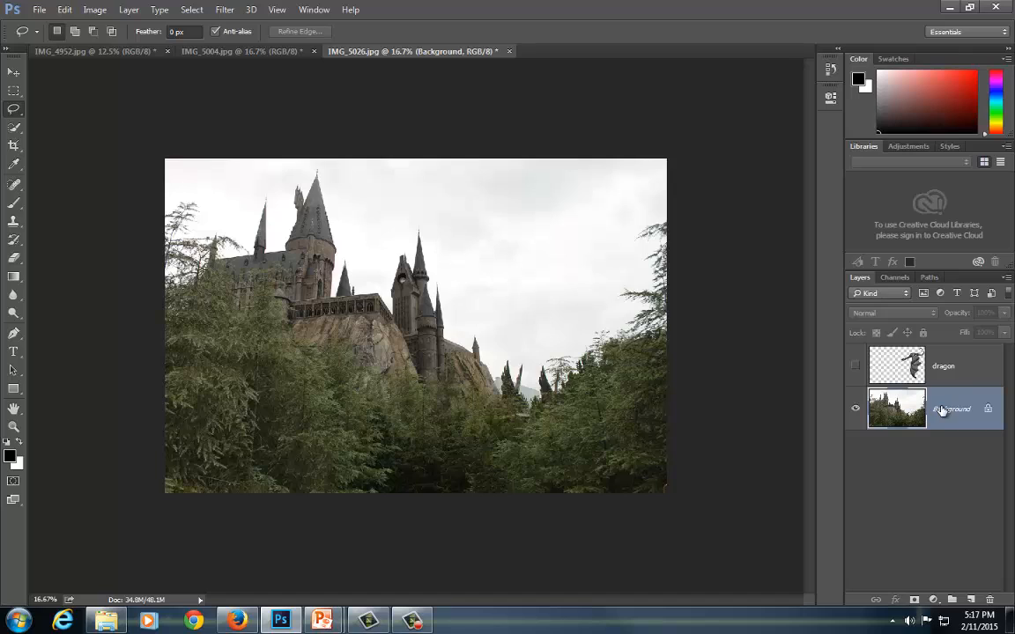
Make the dragon layer active and show it again.
click(944, 378)
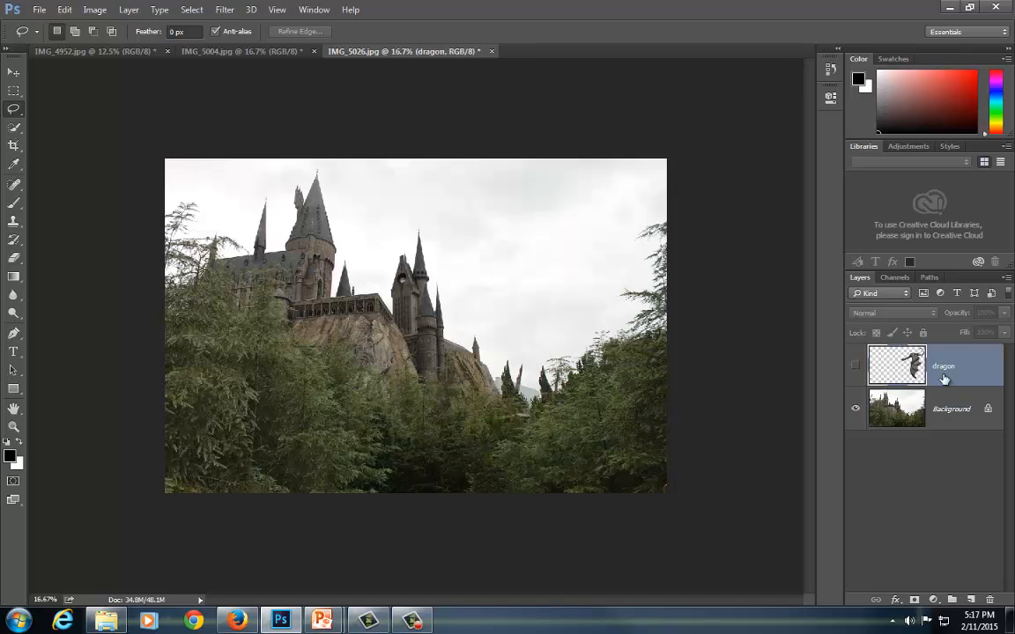
click(856, 366)
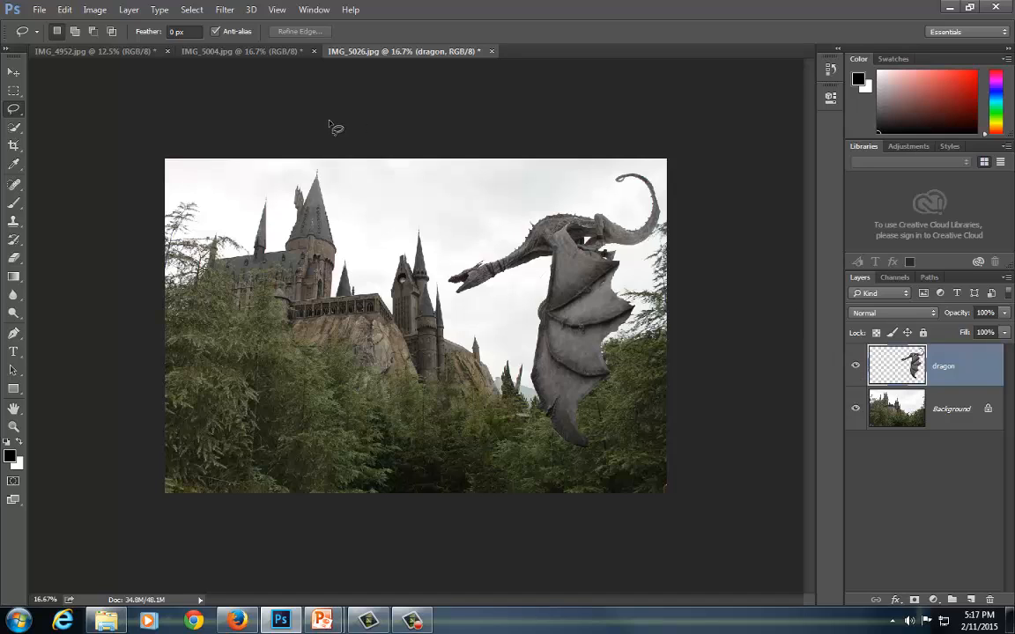
Copy the selected Universal Studios sign from IMG_4952.jpg and paste it into the castle photo, IMG_5026.jpg.
click(89, 53)
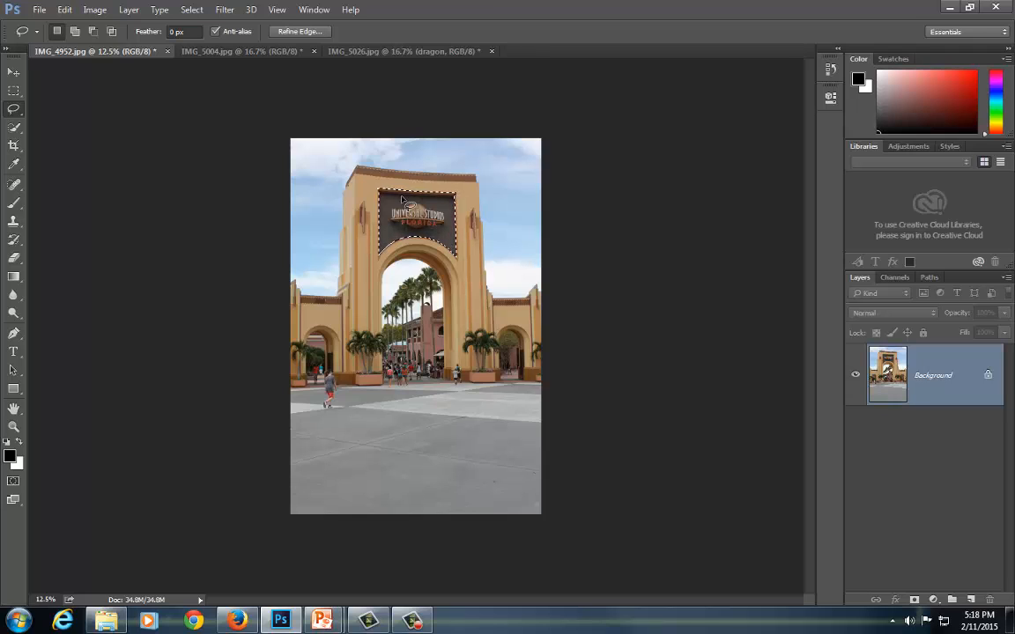
click(64, 10)
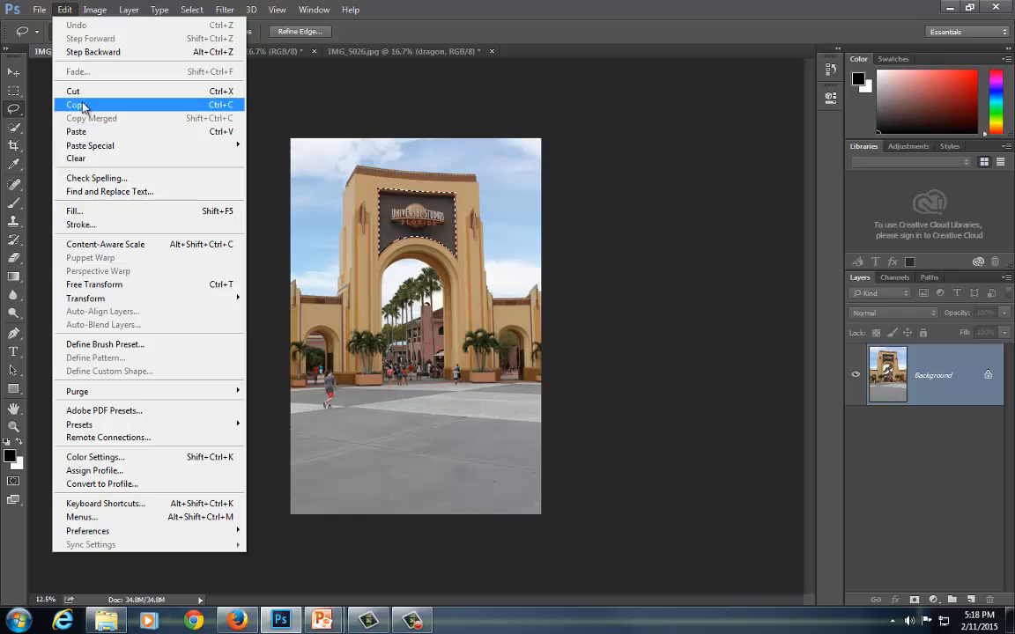
click(77, 106)
click(362, 50)
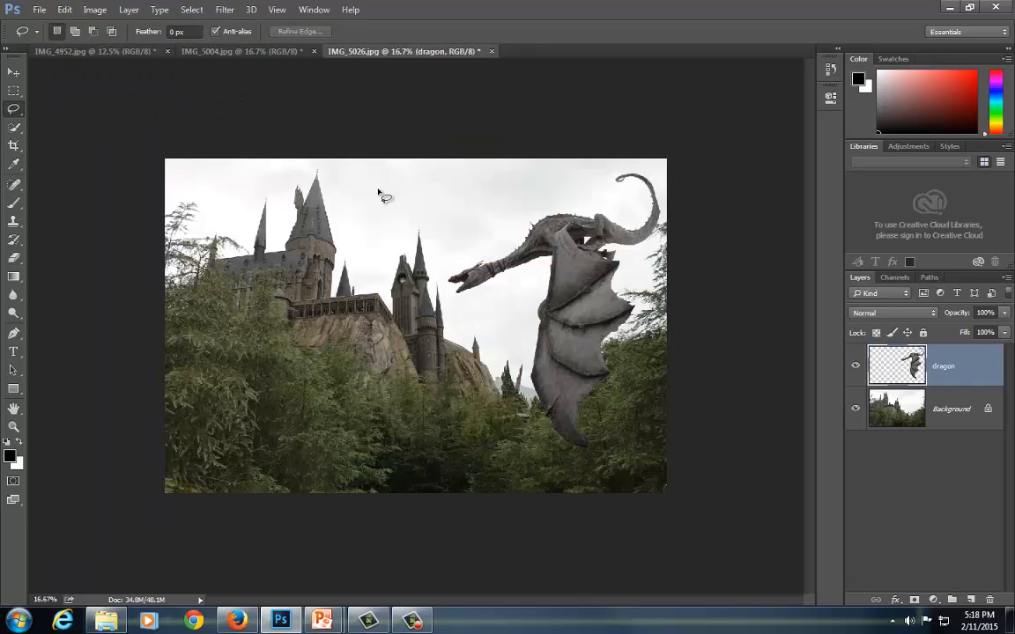
key(ctrl+v)
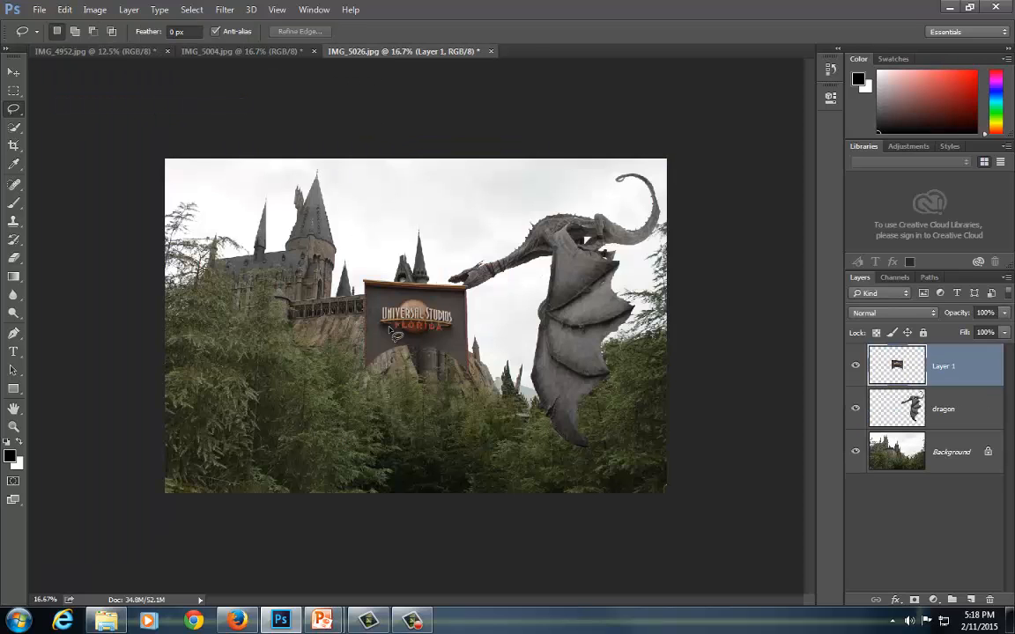
Move the pasted sign to the lower-left corner of the castle photo and rename its layer as logo.
click(13, 71)
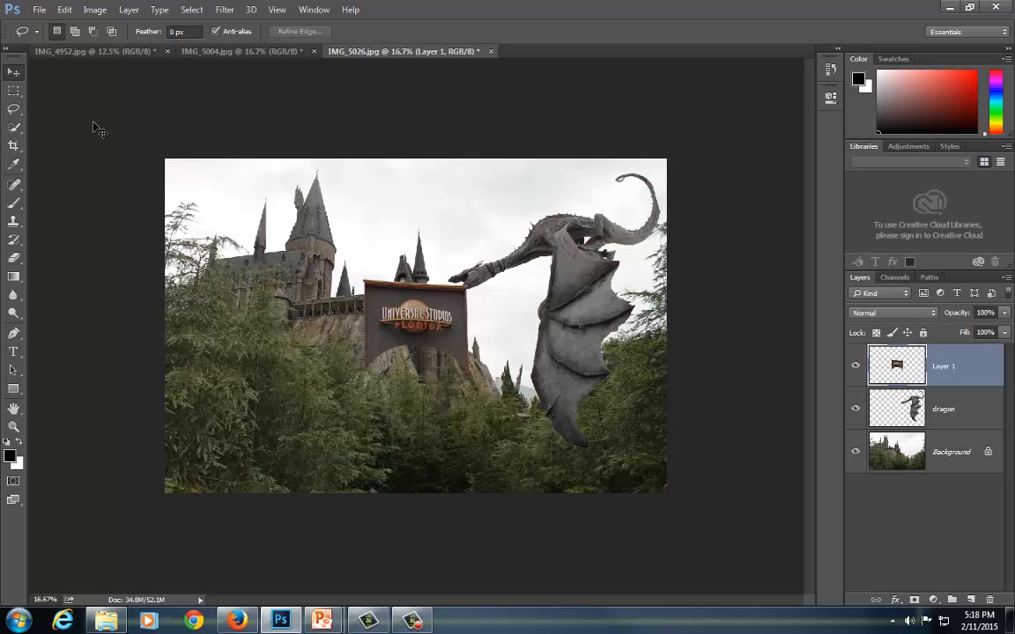
drag(395, 348, 264, 452)
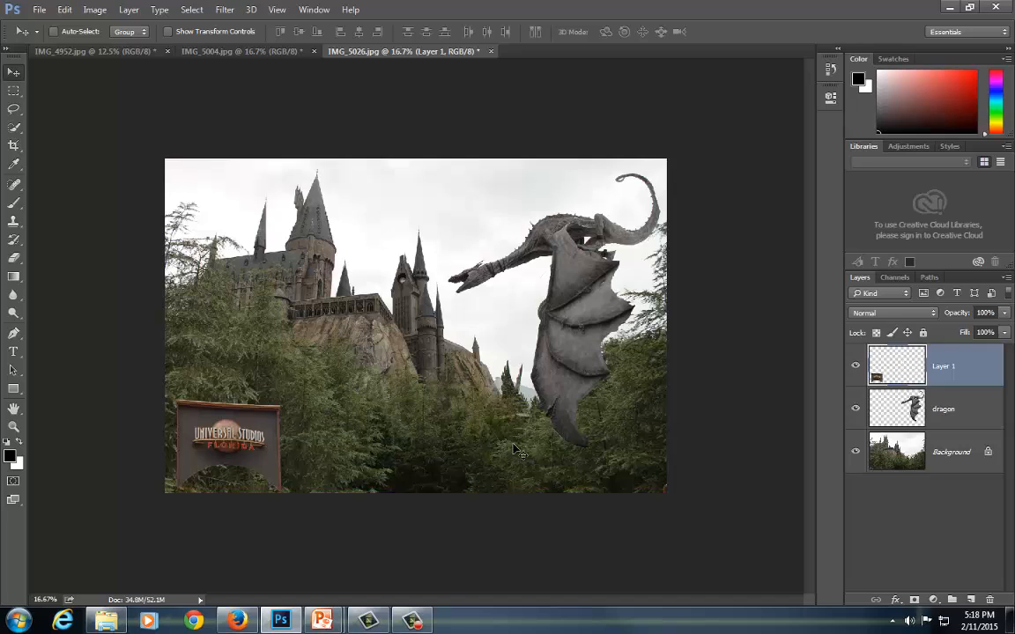
double_click(943, 366)
key(BackSpace)
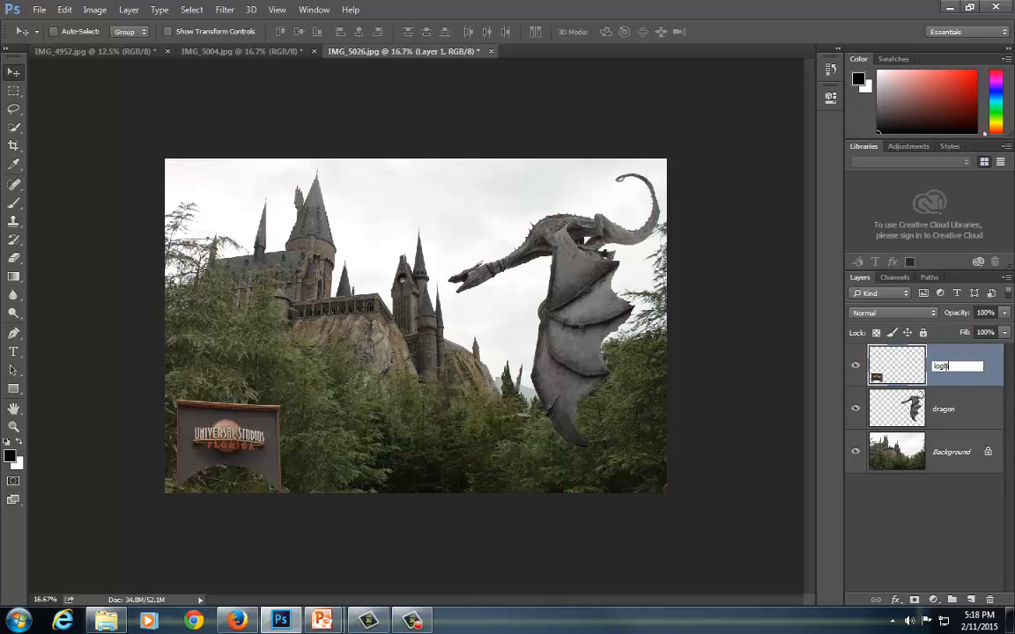
key(Return)
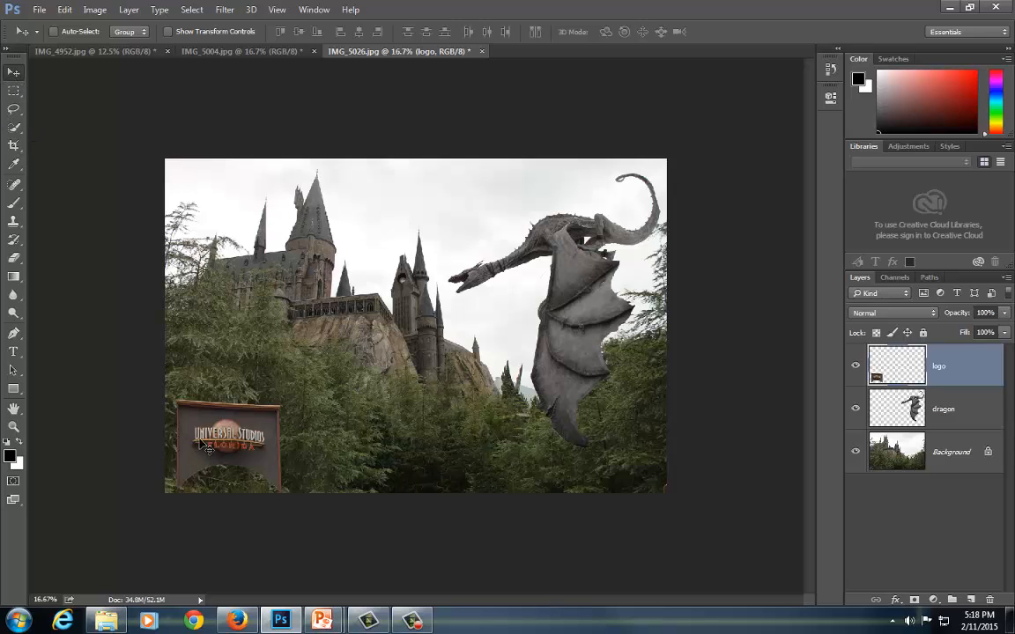
Move the sign over the dragon's head and place the logo layer beneath the dragon layer.
drag(201, 443, 461, 274)
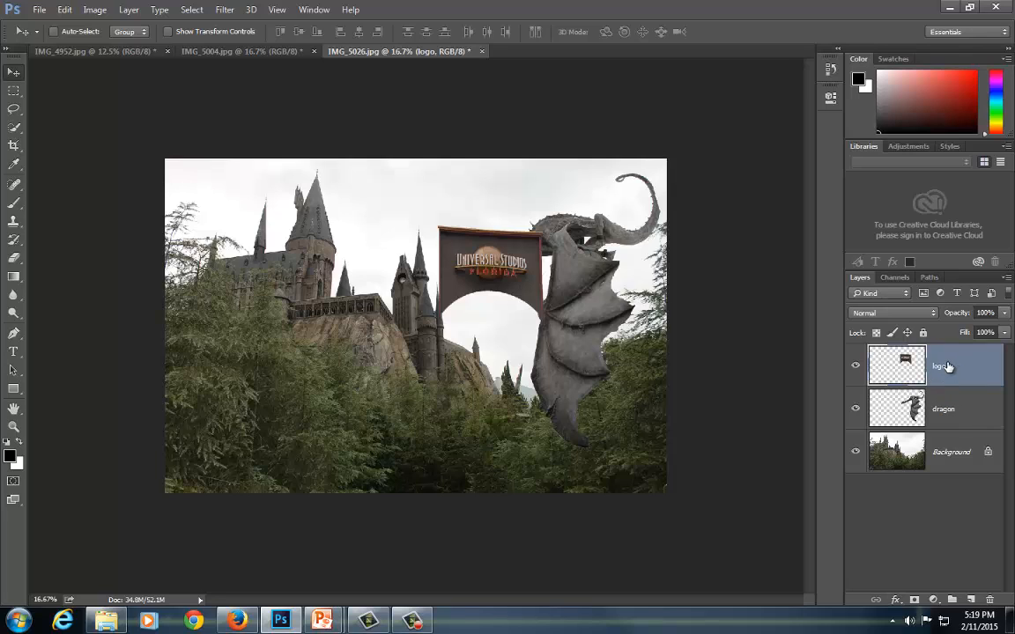
drag(945, 378, 947, 433)
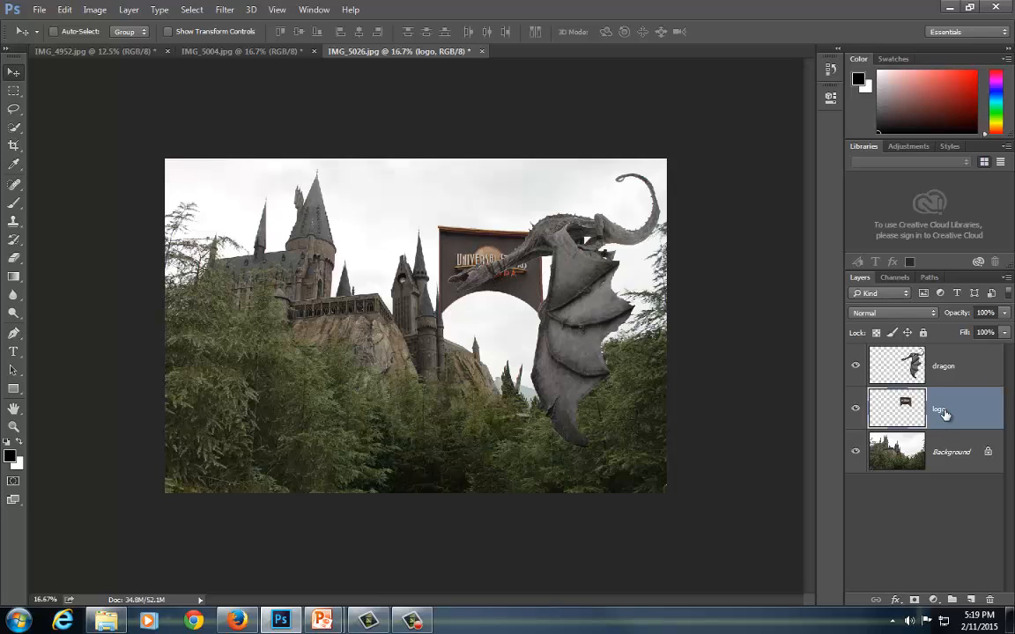
Try to move the logo layer beneath the Background layer.
drag(943, 412, 935, 474)
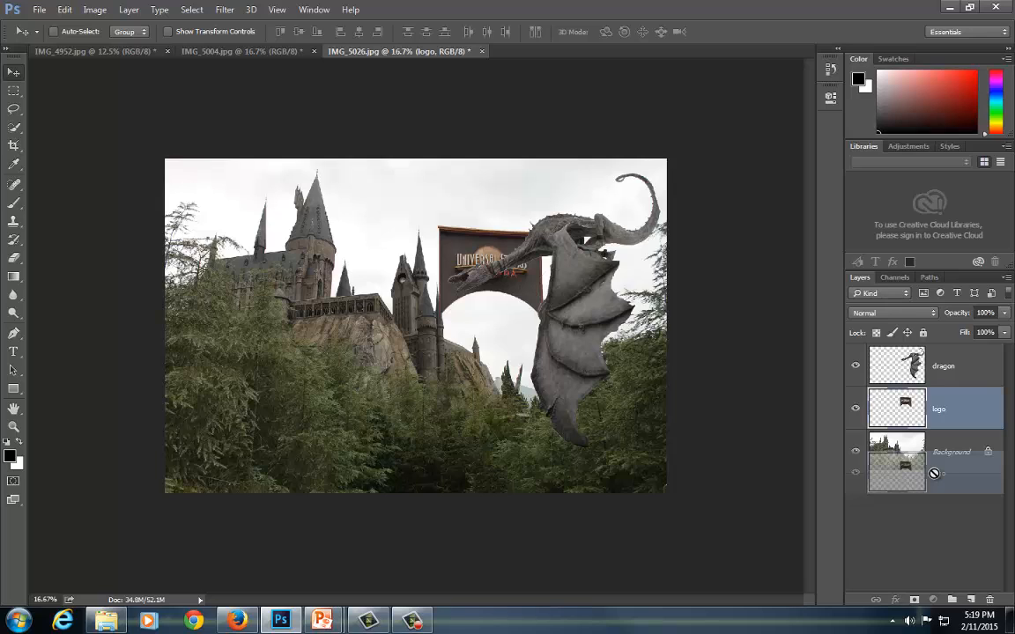
drag(934, 474, 934, 426)
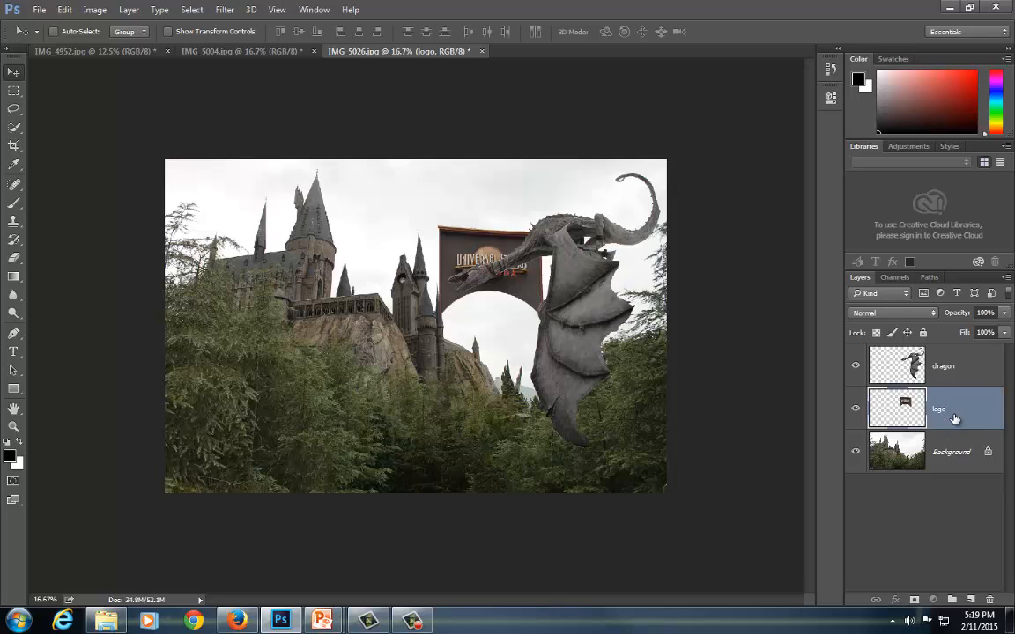
Move the sign on the logo layer back to the lower-left corner of the castle photo.
mouse_move(956, 420)
mouse_down()
mouse_move(952, 357)
mouse_move(949, 425)
mouse_up()
drag(407, 239, 235, 434)
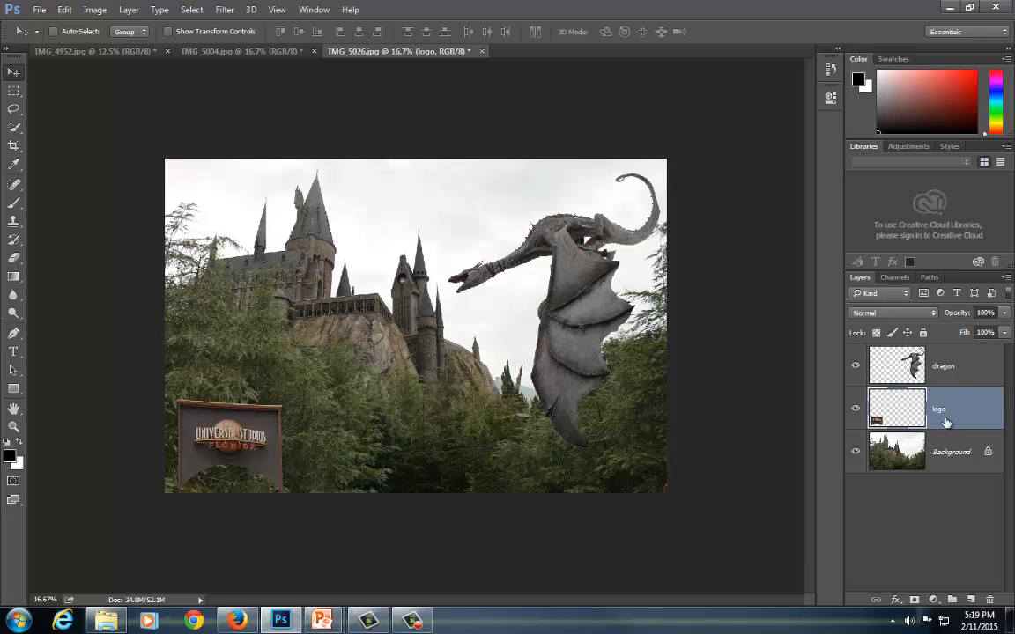
Try erasing across the wing on the dragon layer with the Eraser enlarged to size 50, and undo the stroke.
click(948, 372)
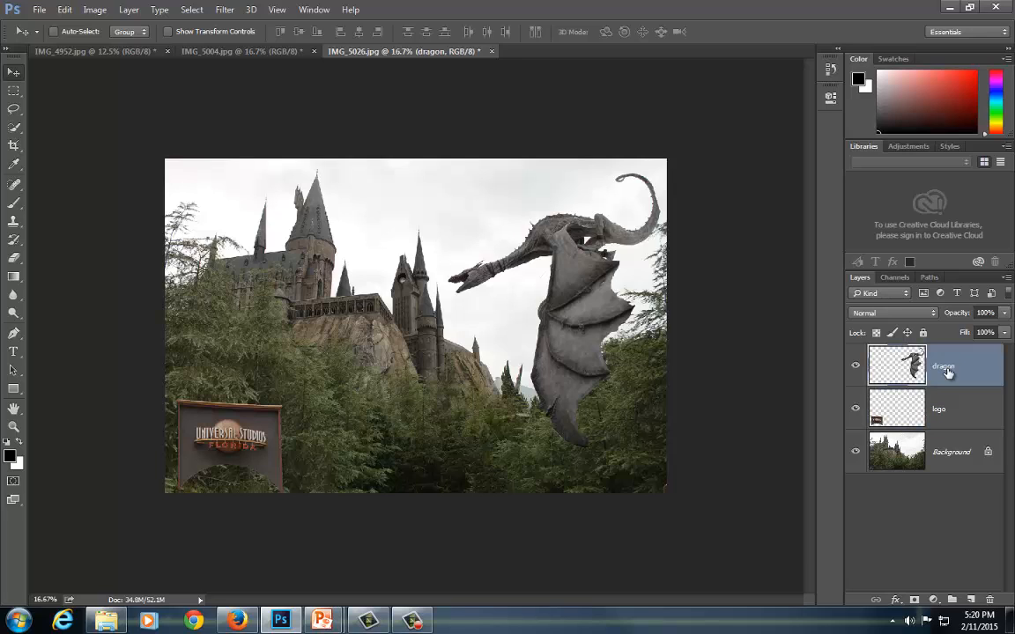
click(12, 258)
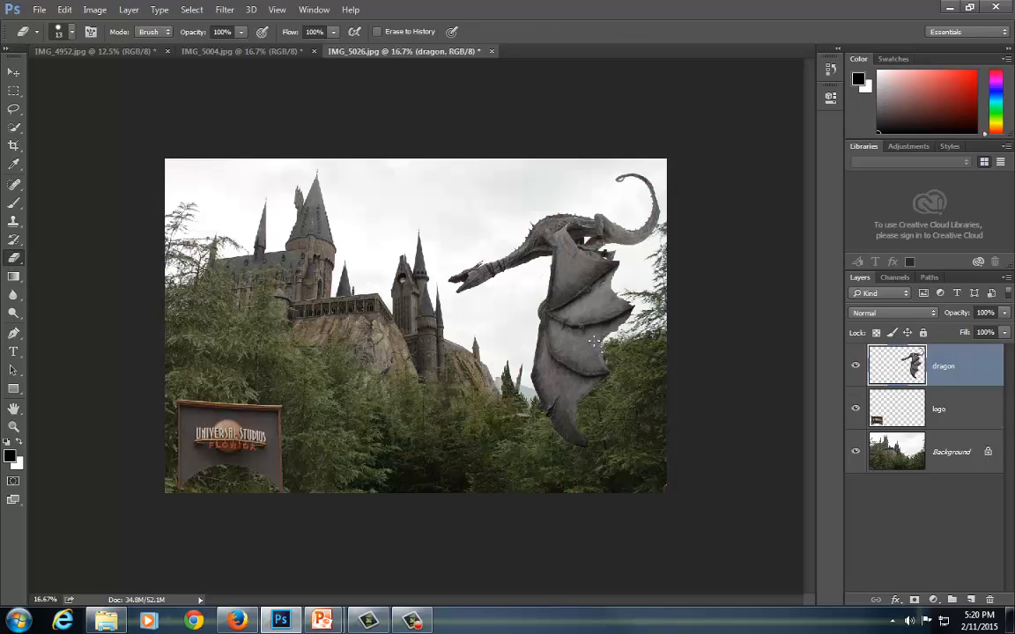
key(bracketright)
key(bracketright)
key(bracketright)
key(bracketright)
key(bracketright)
key(bracketright)
key(bracketright)
key(bracketright)
drag(605, 338, 485, 339)
key(ctrl+z)
Try the dragon layer at 28% and 74% opacity, and restore it to 100%.
click(965, 412)
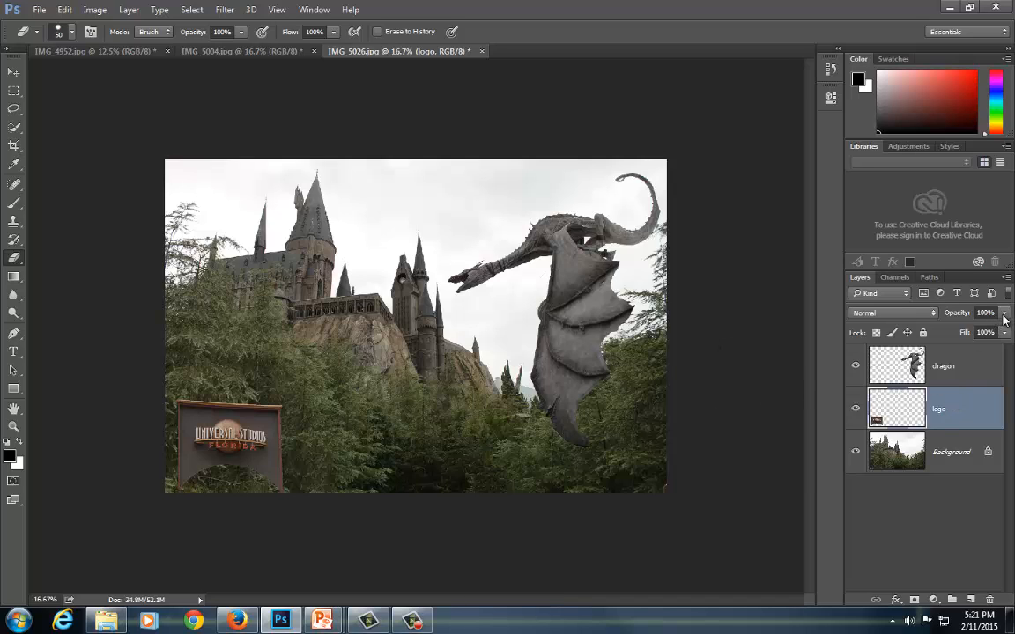
click(967, 375)
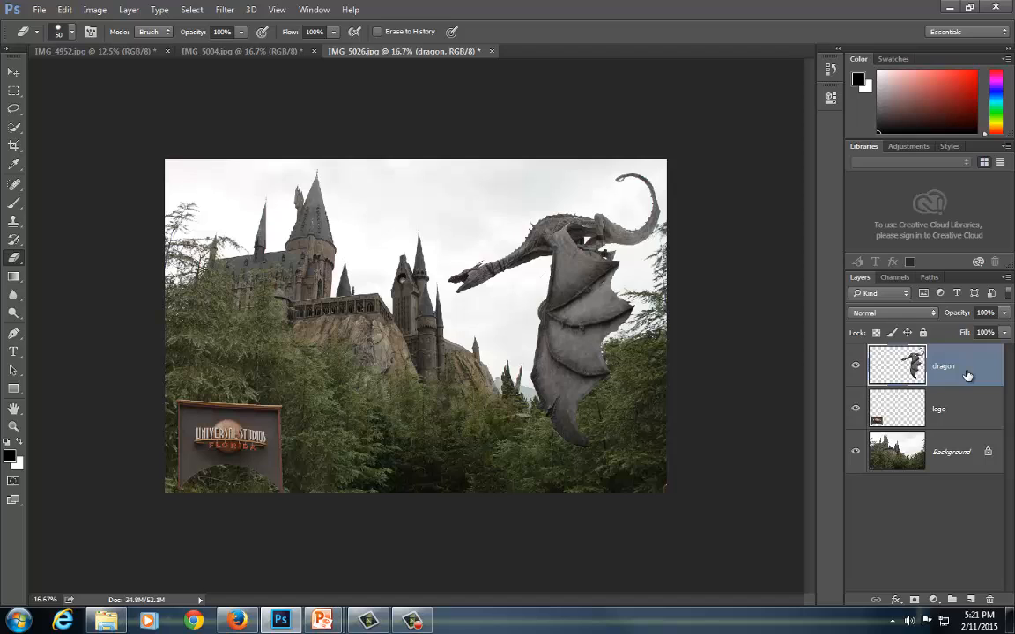
click(1004, 312)
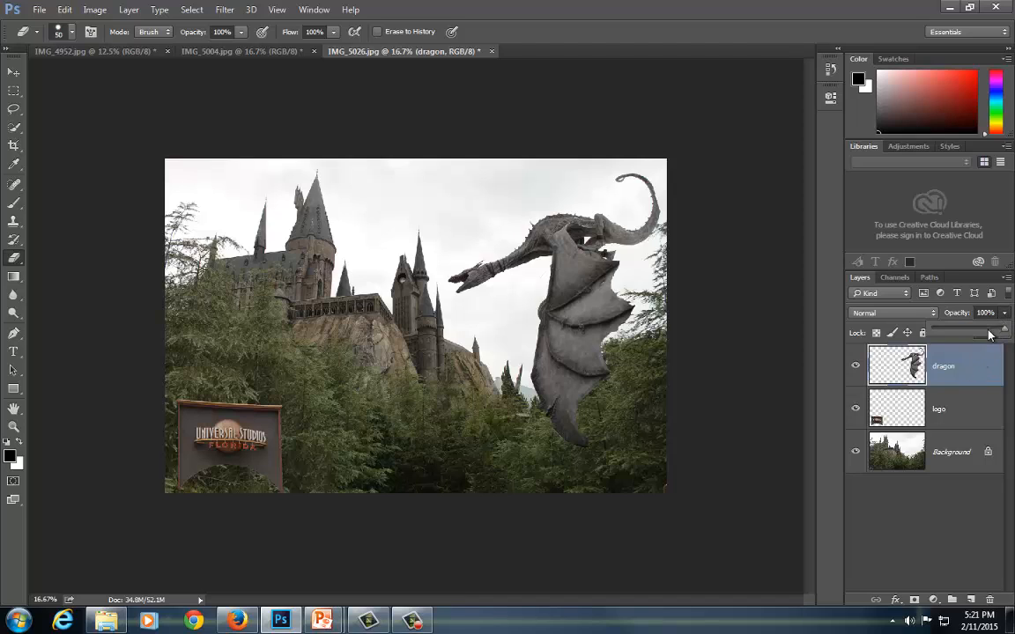
mouse_move(1003, 331)
mouse_down()
mouse_move(949, 342)
mouse_move(958, 341)
mouse_up()
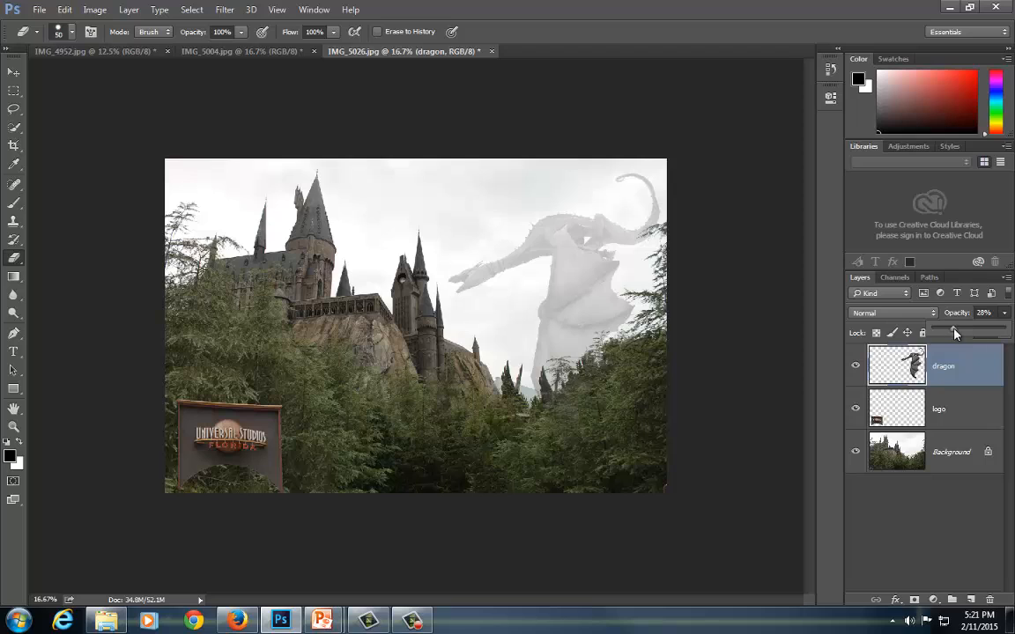
drag(954, 331, 986, 336)
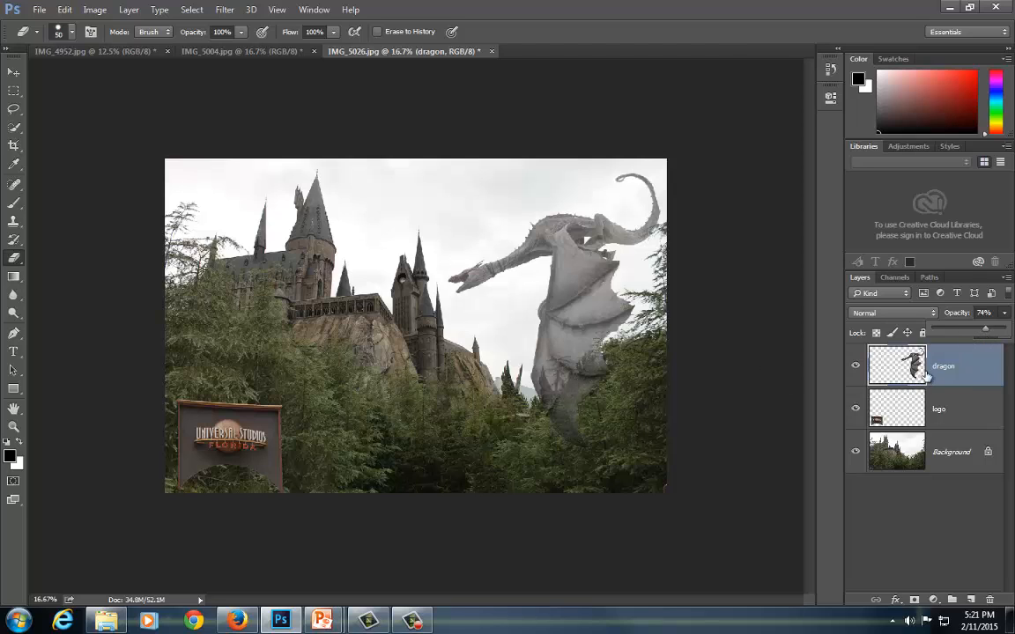
drag(990, 334, 1005, 334)
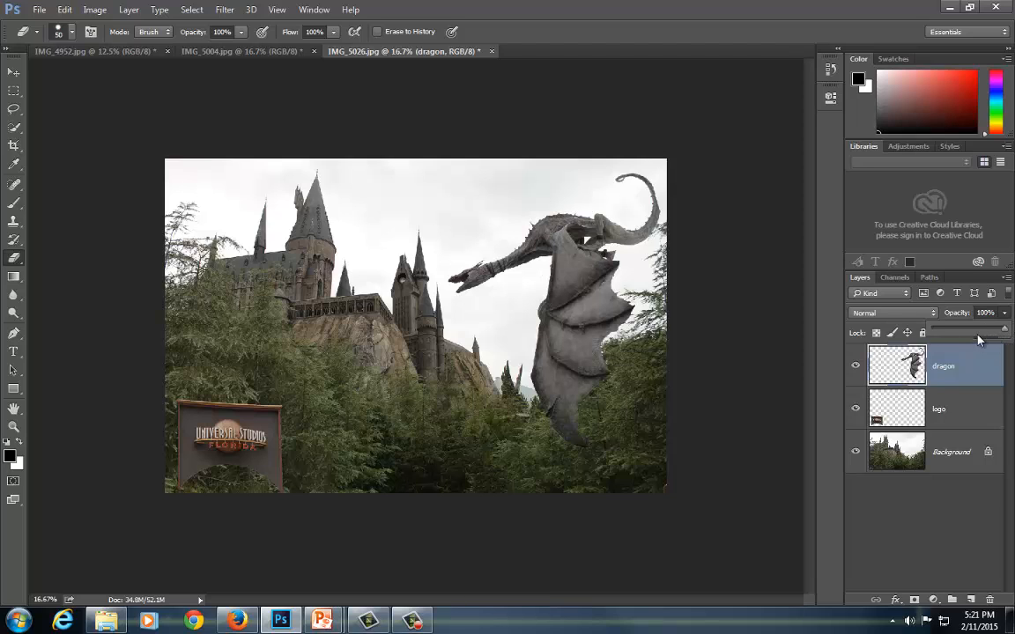
click(1009, 314)
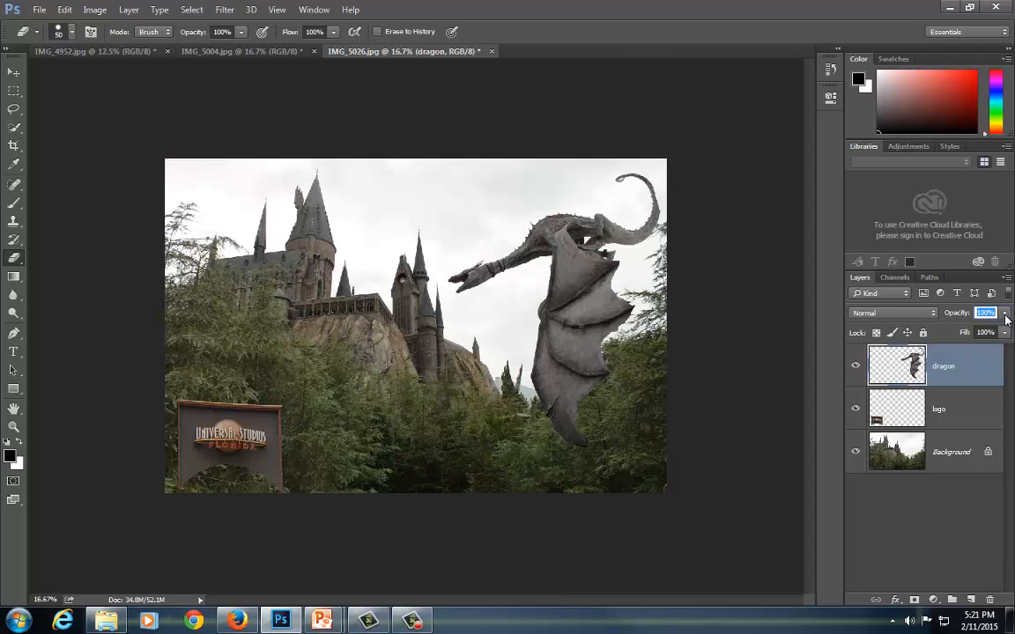
click(1005, 314)
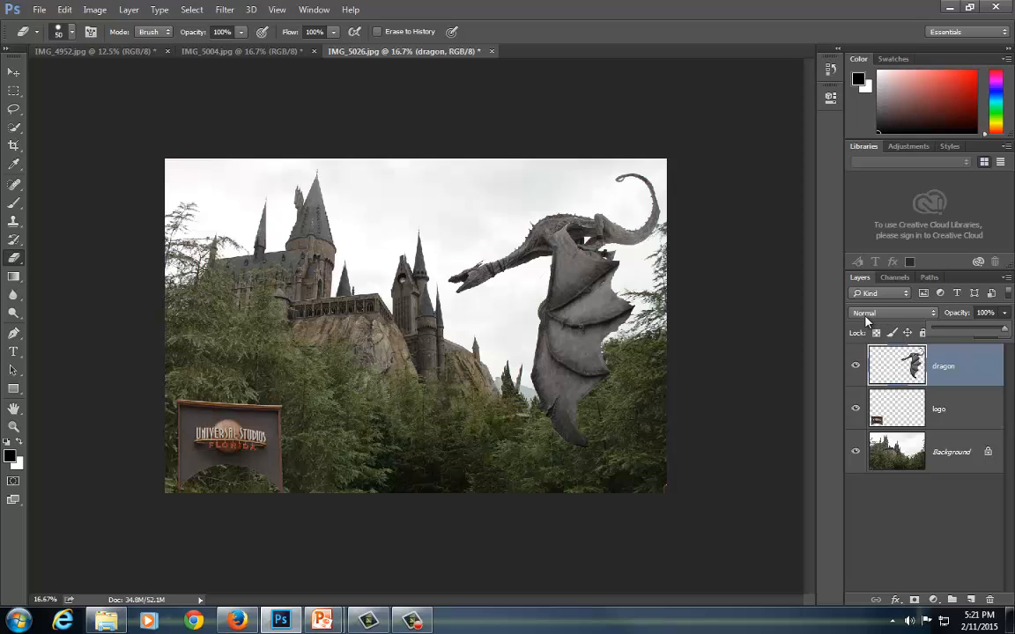
click(865, 315)
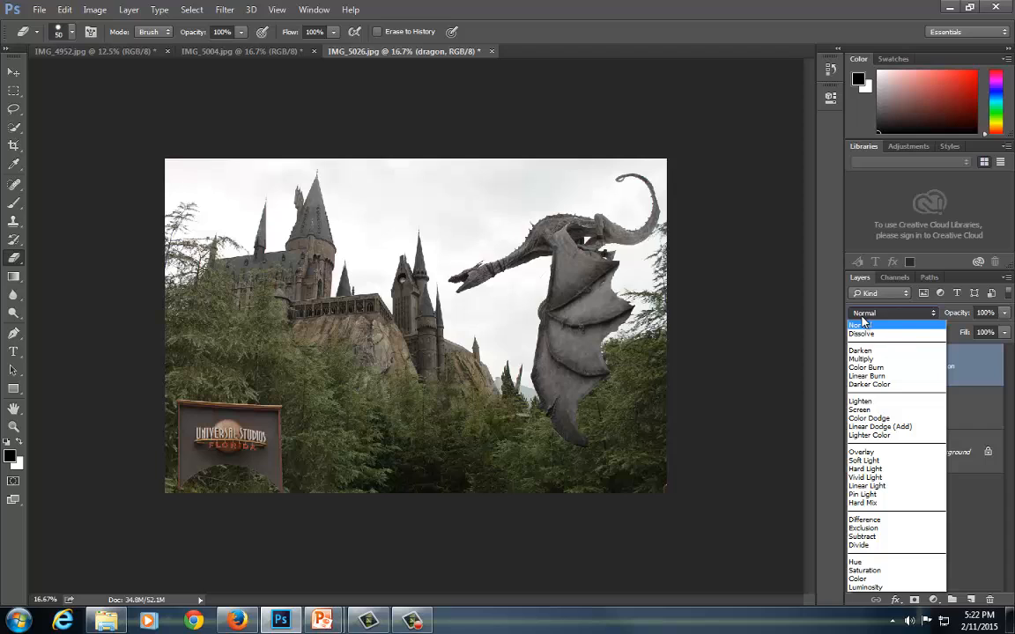
click(967, 374)
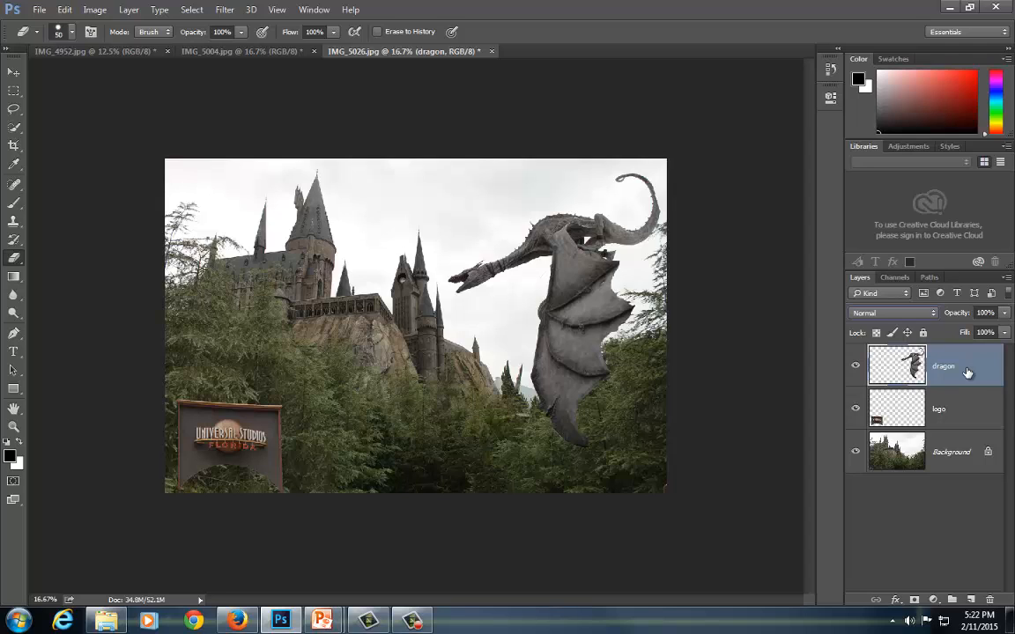
Duplicate the dragon layer.
key(ctrl+j)
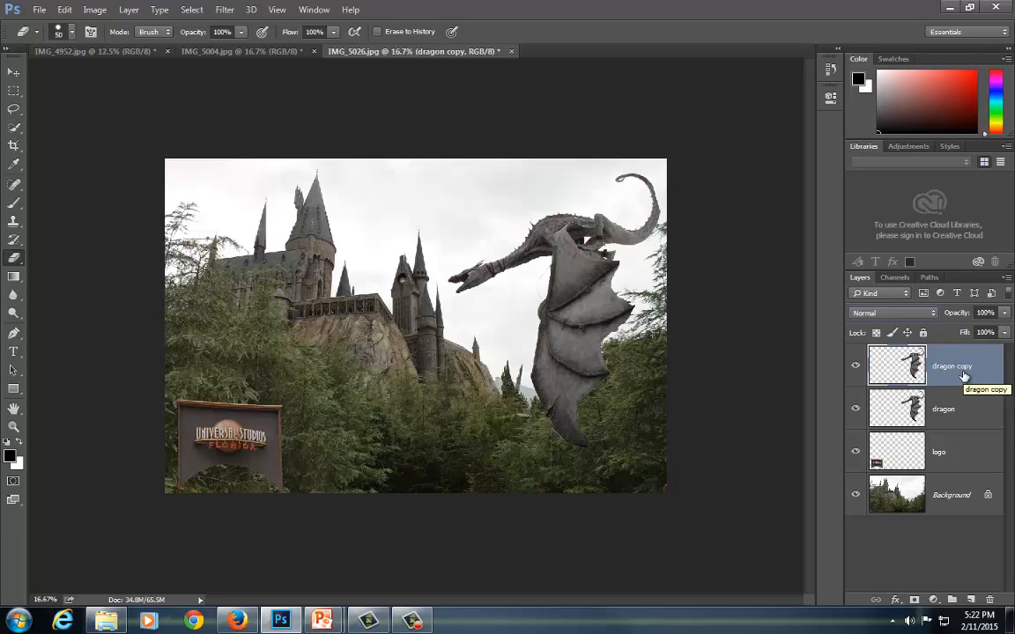
click(64, 10)
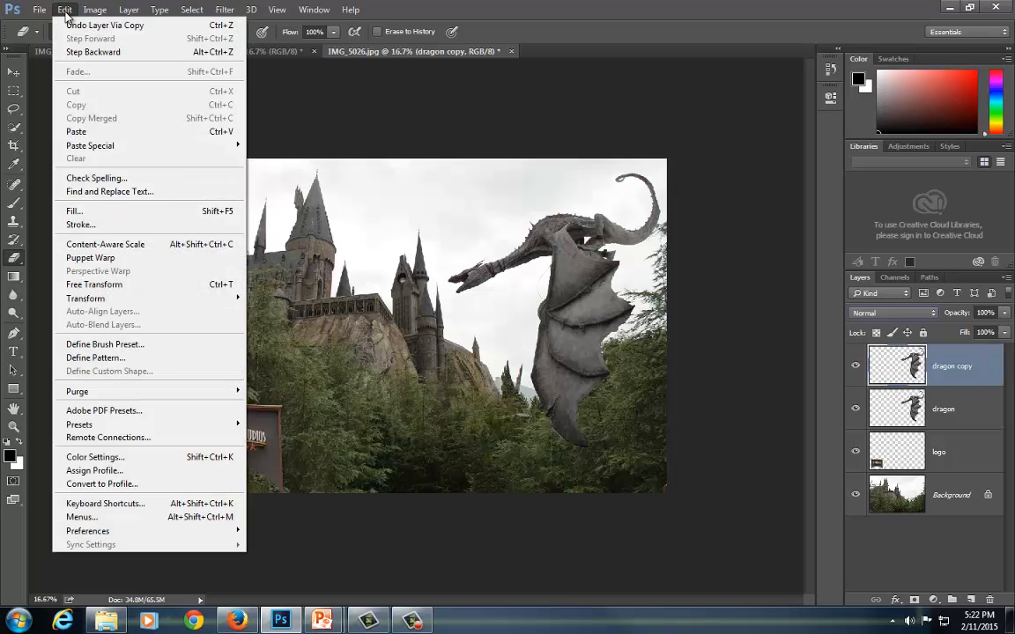
click(64, 10)
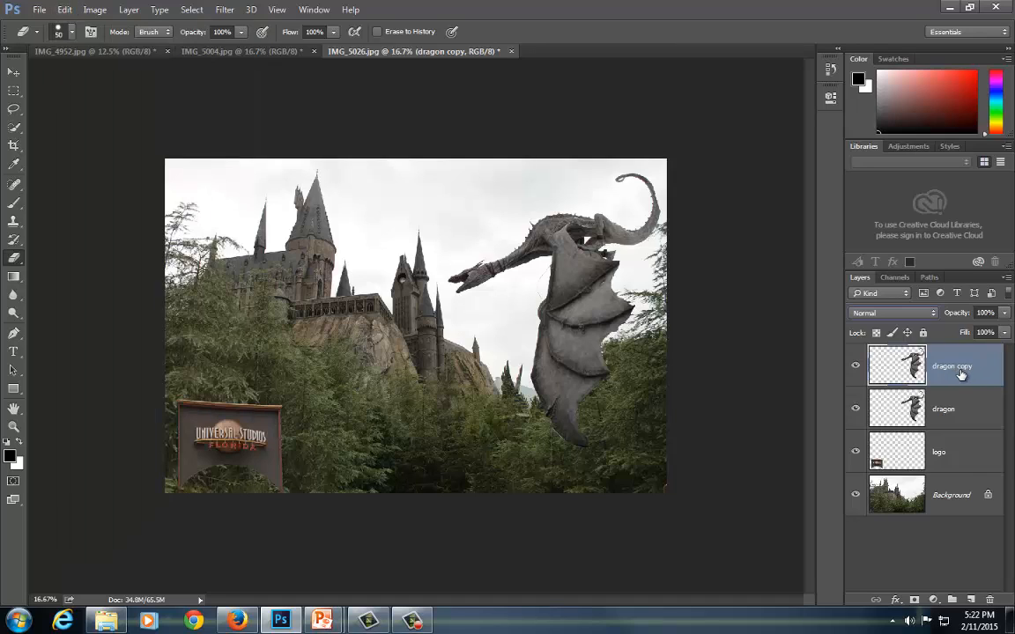
Set the dragon copy layer's blend mode to Overlay and reduce its opacity to 47%.
click(926, 314)
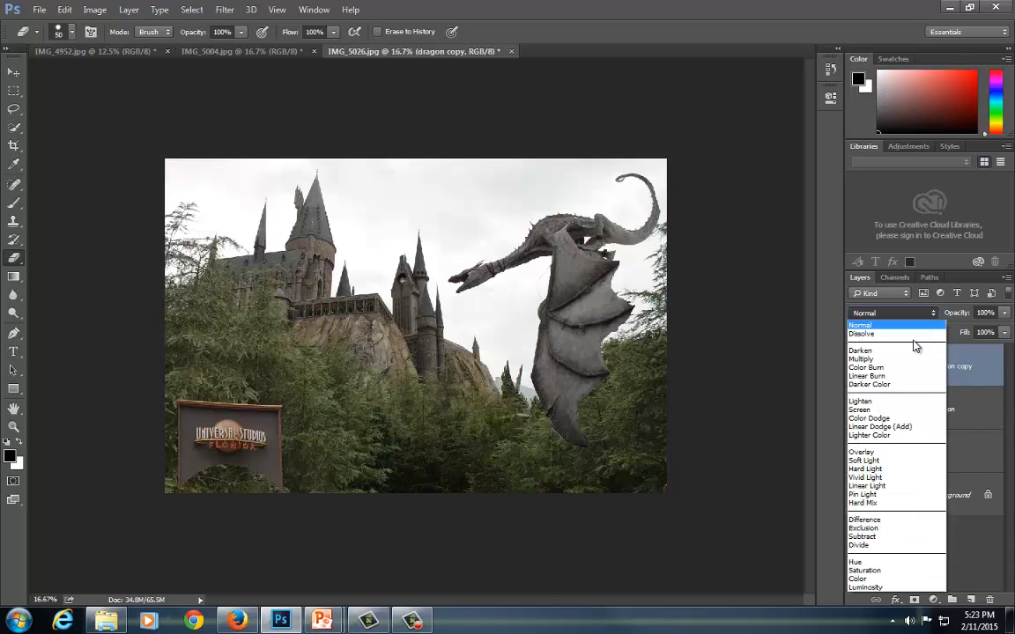
click(901, 456)
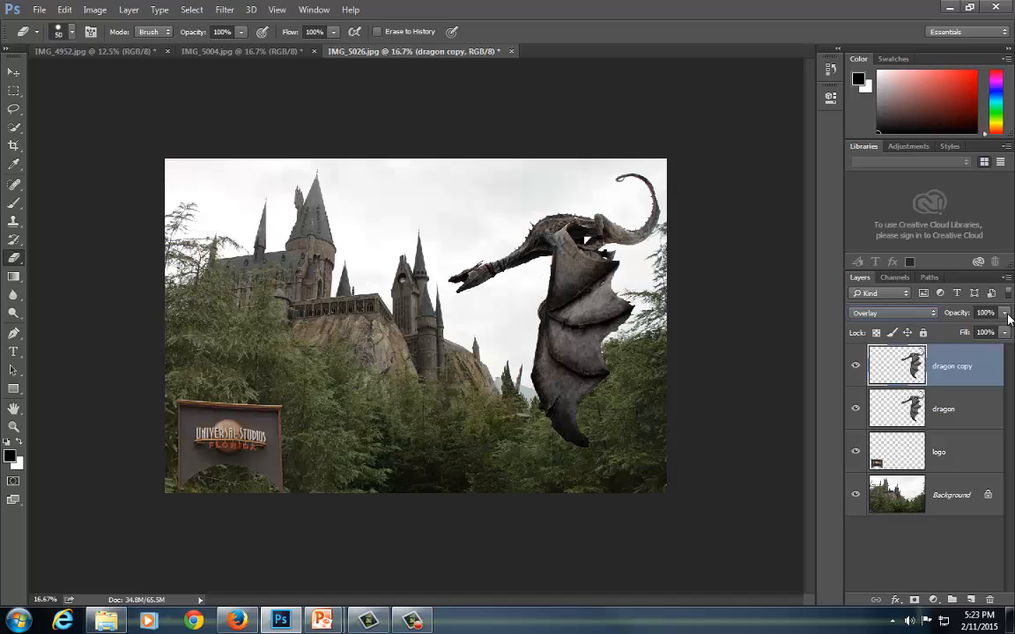
drag(1007, 318, 982, 333)
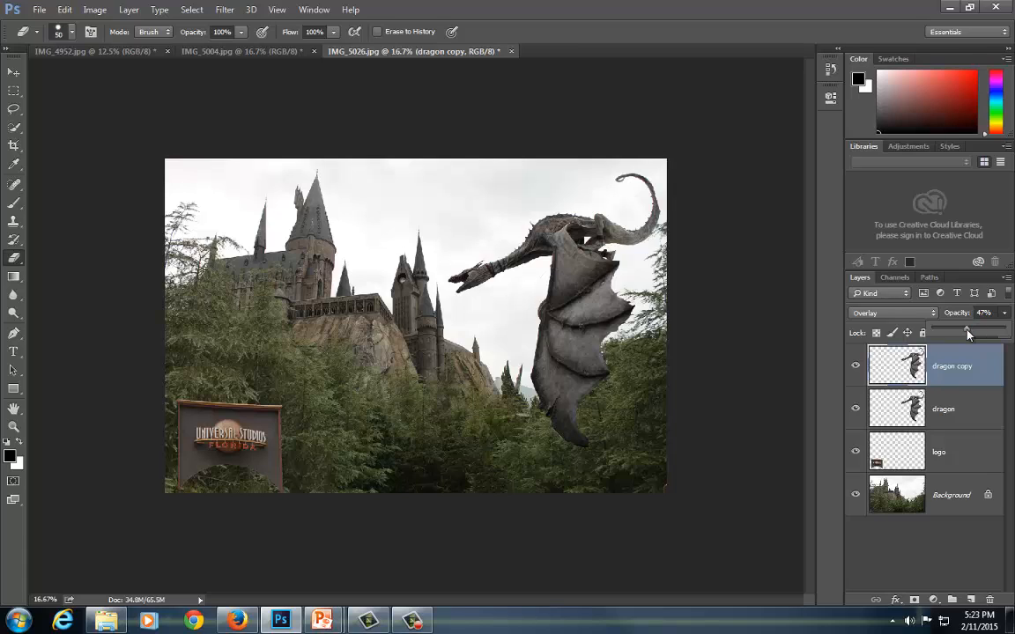
Toggle the dragon copy layer's visibility repeatedly to compare the dragon with and without the Overlay effect.
click(857, 369)
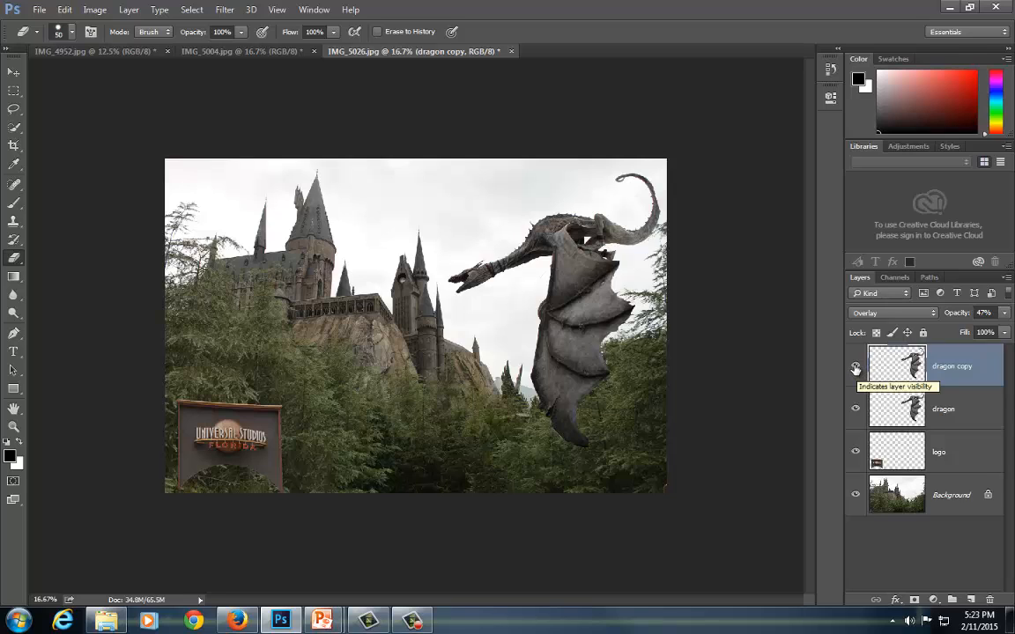
click(856, 369)
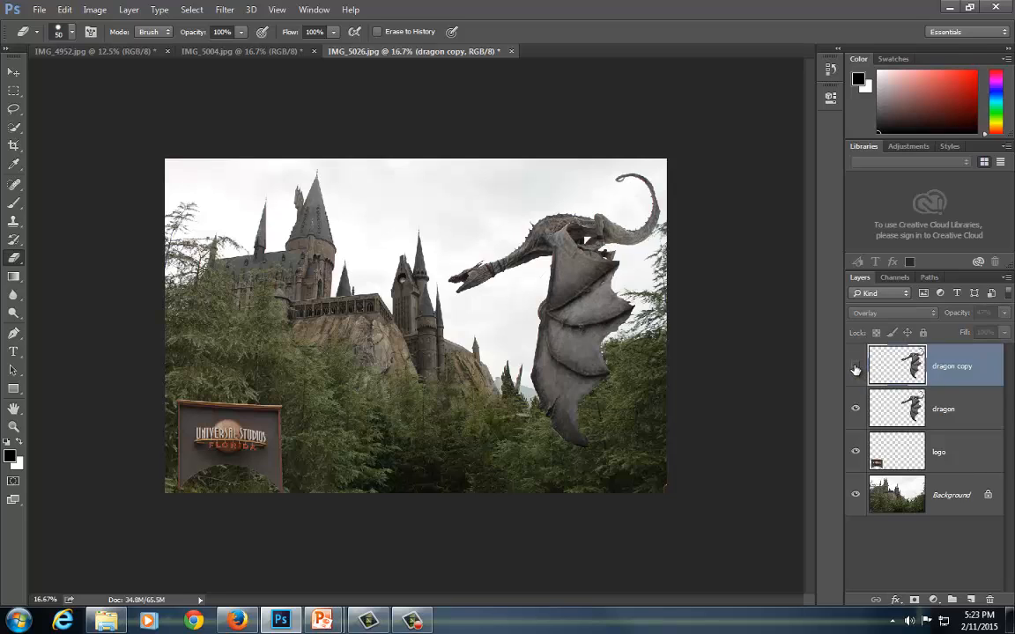
click(855, 368)
click(856, 368)
click(856, 368)
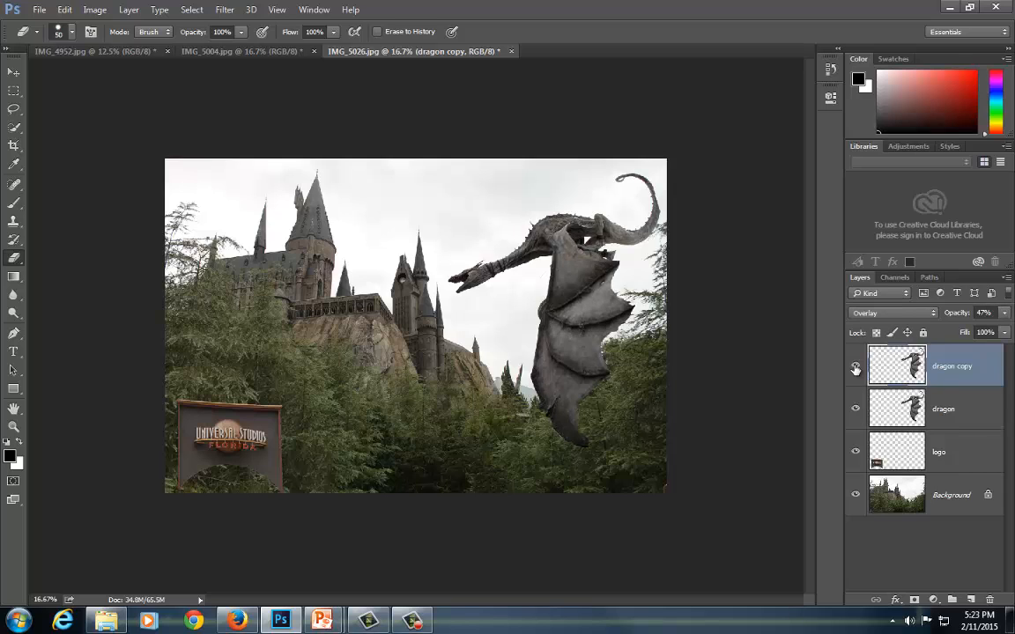
click(855, 369)
click(856, 368)
Duplicate the logo layer and set the copy's blend mode to Overlay, checking the effect by toggling its visibility.
click(961, 461)
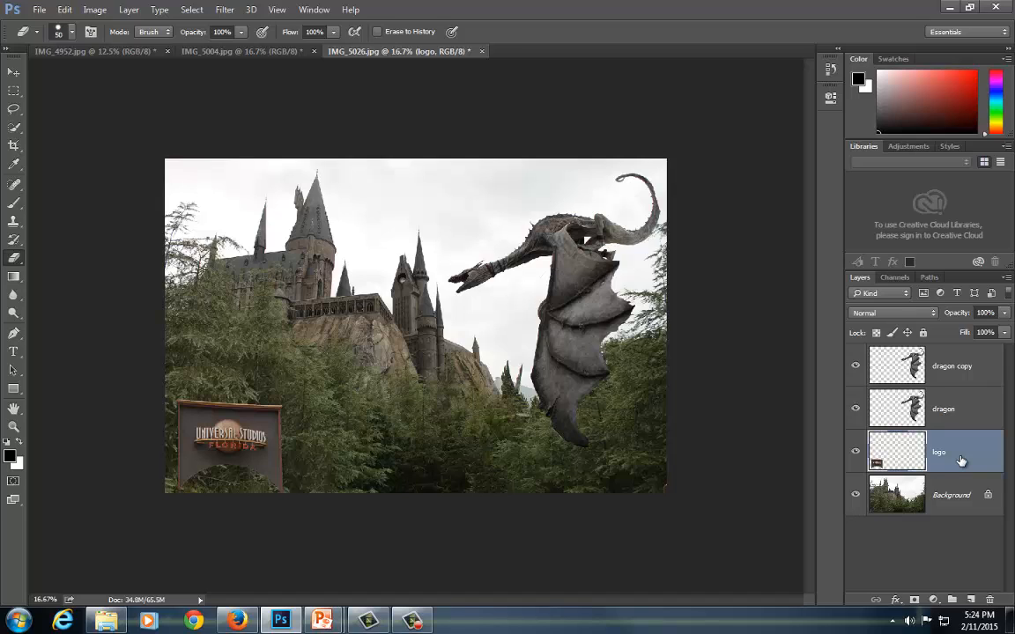
key(ctrl+j)
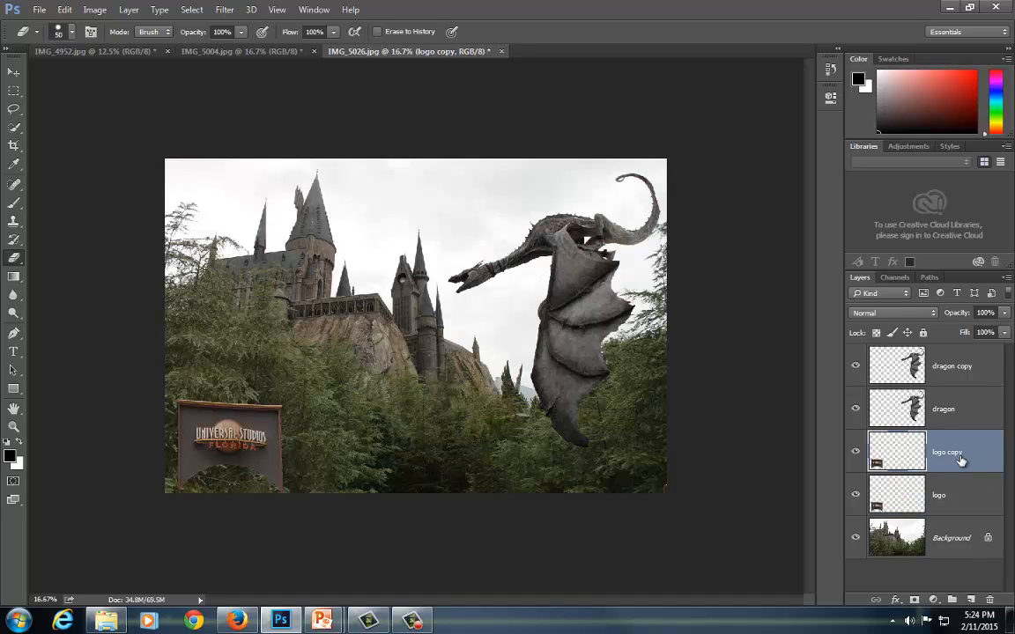
click(890, 313)
click(887, 453)
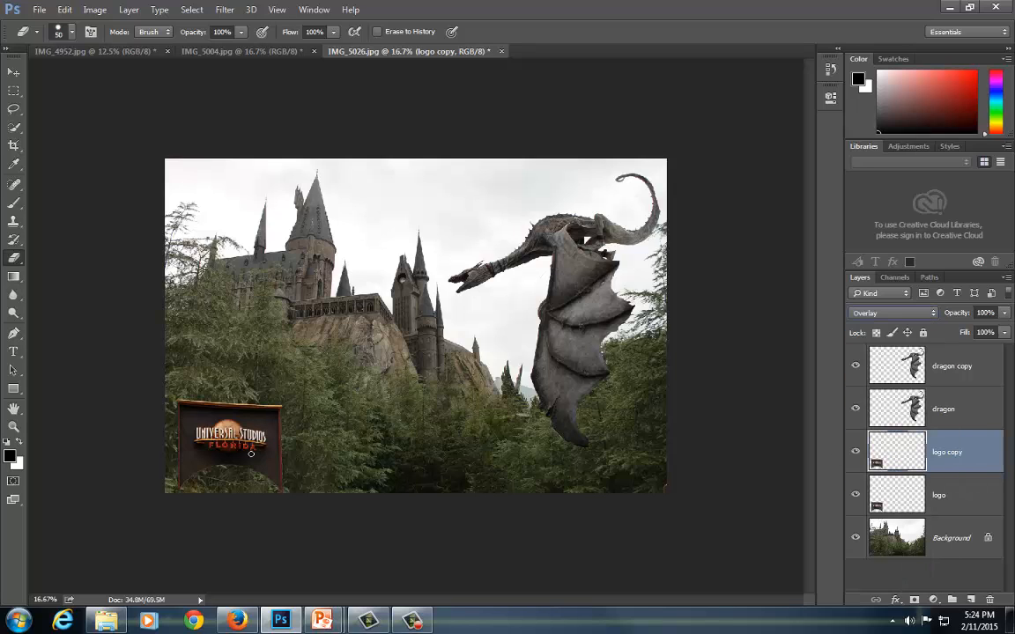
click(855, 452)
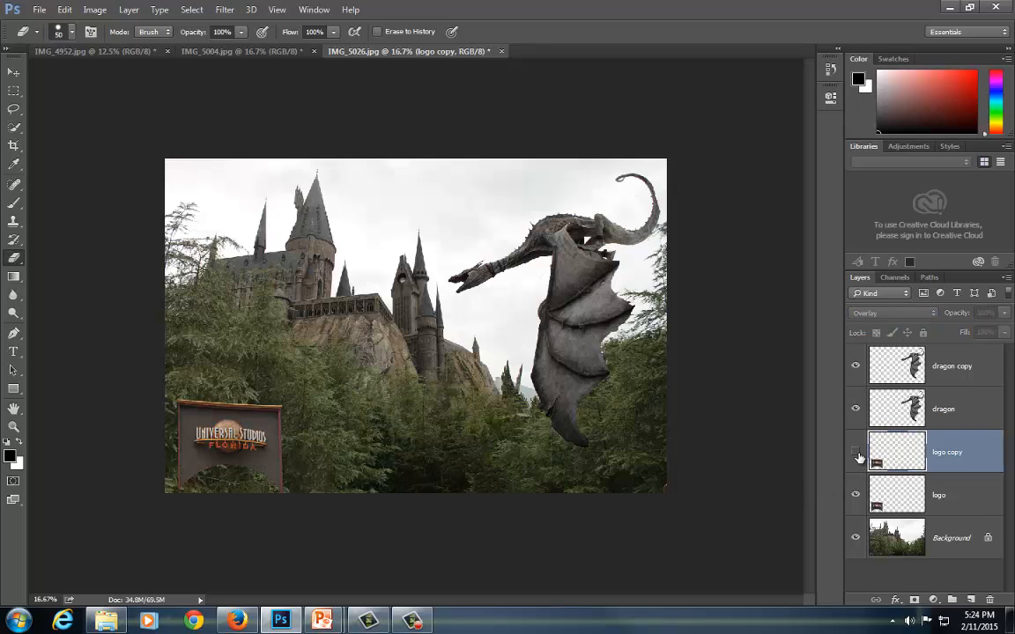
click(855, 452)
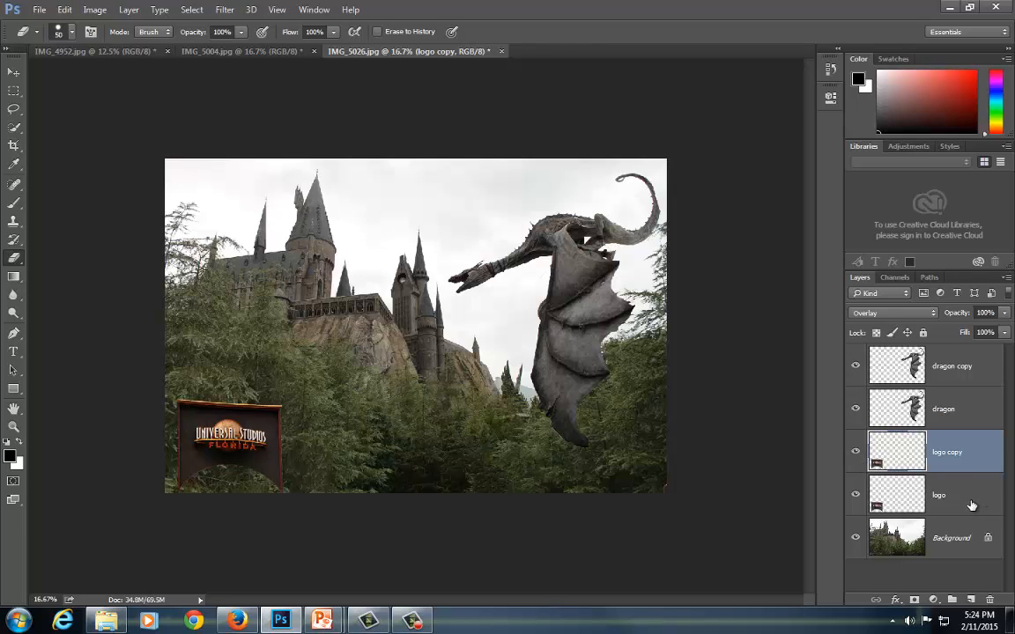
Link the dragon and dragon copy layers and move them together slightly up and to the left in the photo.
click(942, 407)
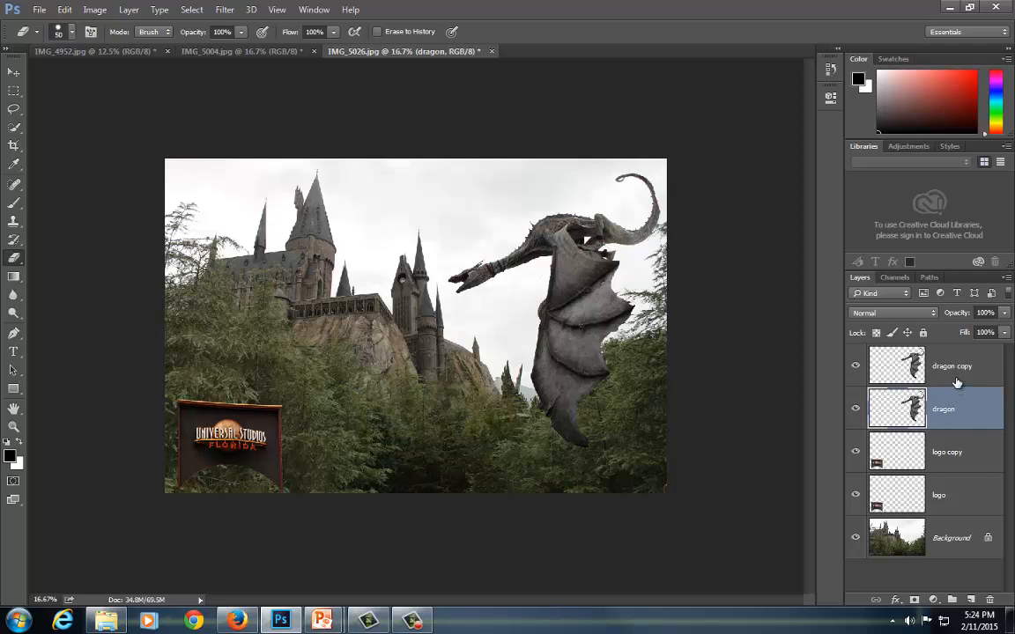
shift+click(957, 380)
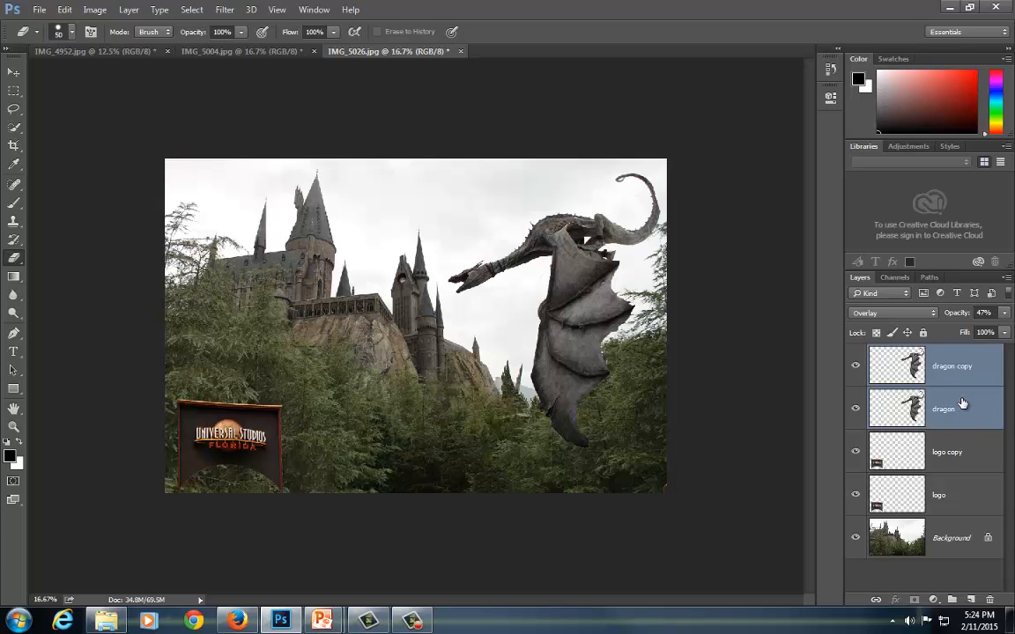
click(876, 601)
key(v)
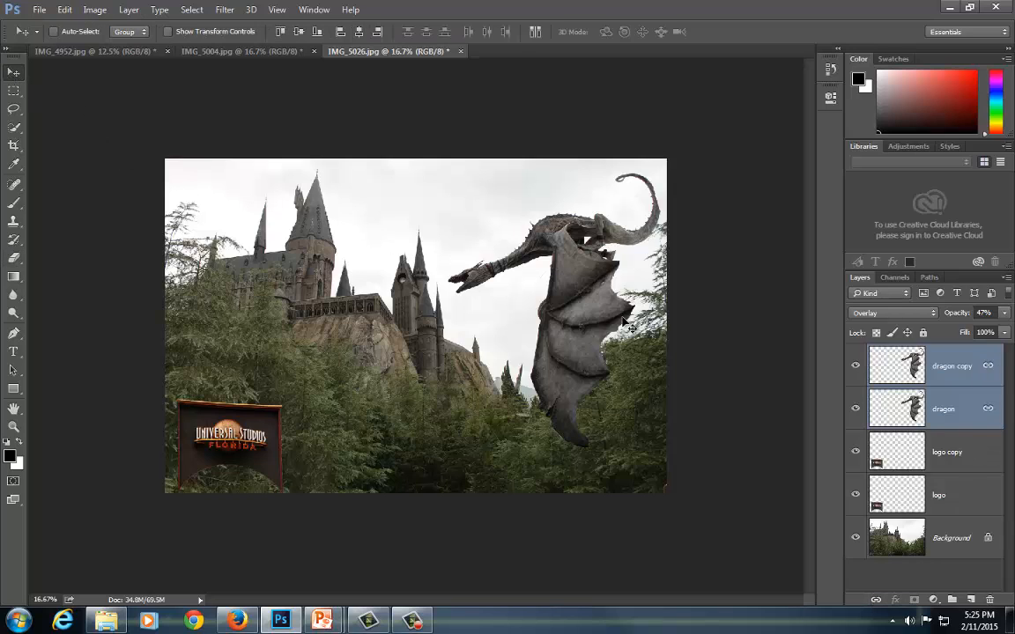
mouse_move(542, 256)
mouse_down()
mouse_move(458, 272)
mouse_move(538, 268)
mouse_up()
Try moving the unlinked logo copy layer up onto the castle, and undo the move.
click(945, 459)
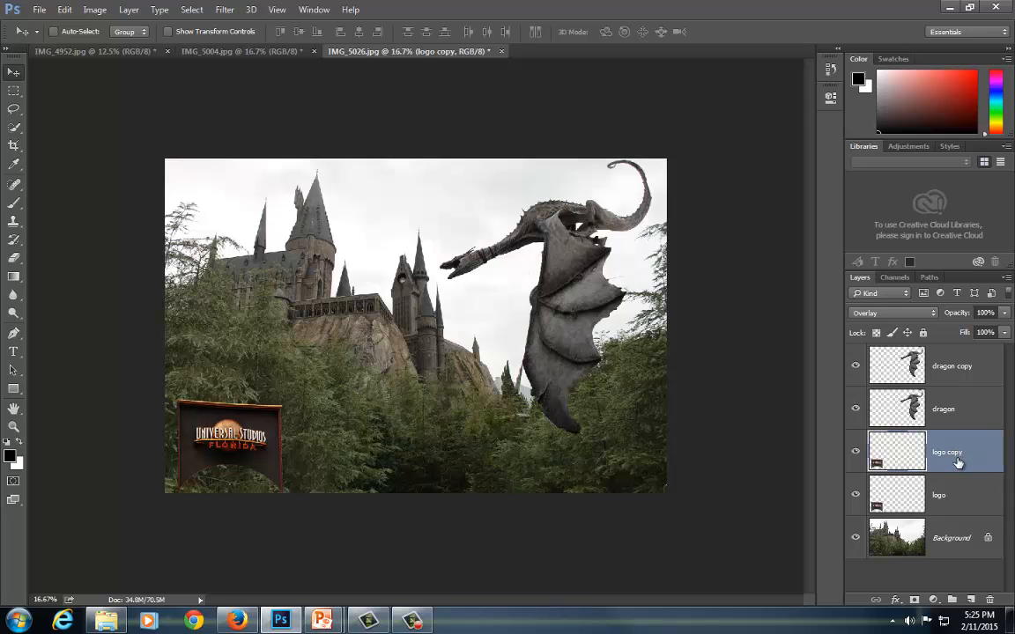
drag(249, 443, 321, 326)
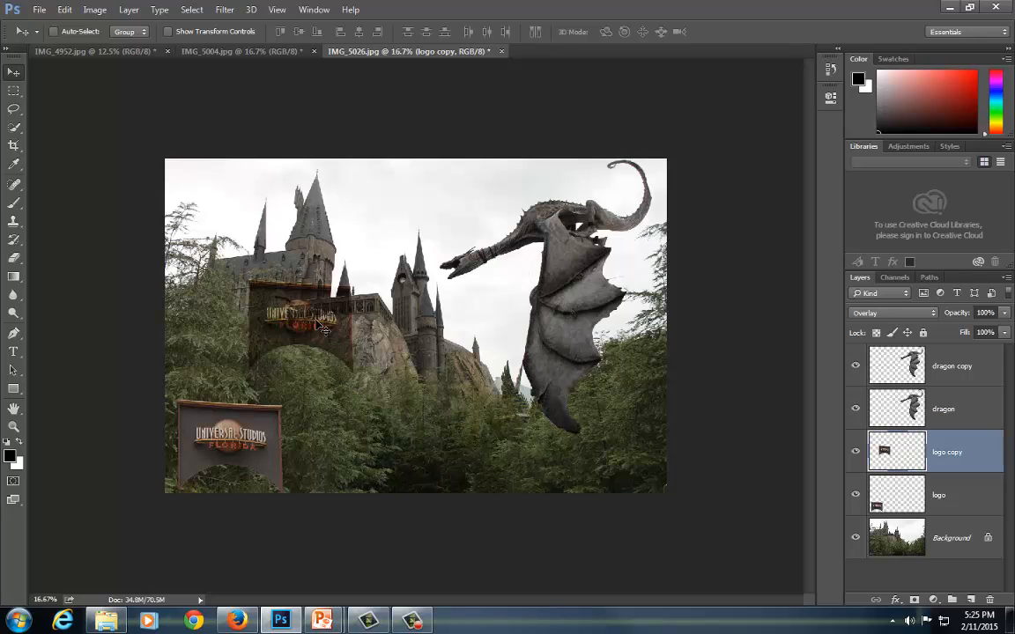
key(ctrl)
key(ctrl+z)
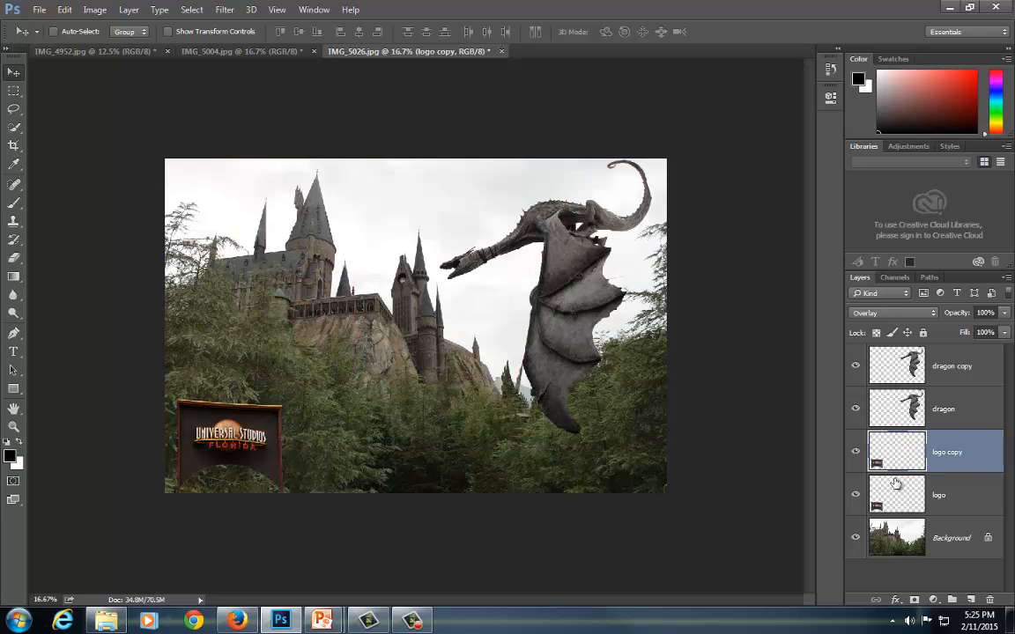
Select both linked dragon layers and move the dragon right until its tail meets the photo's right edge.
click(950, 366)
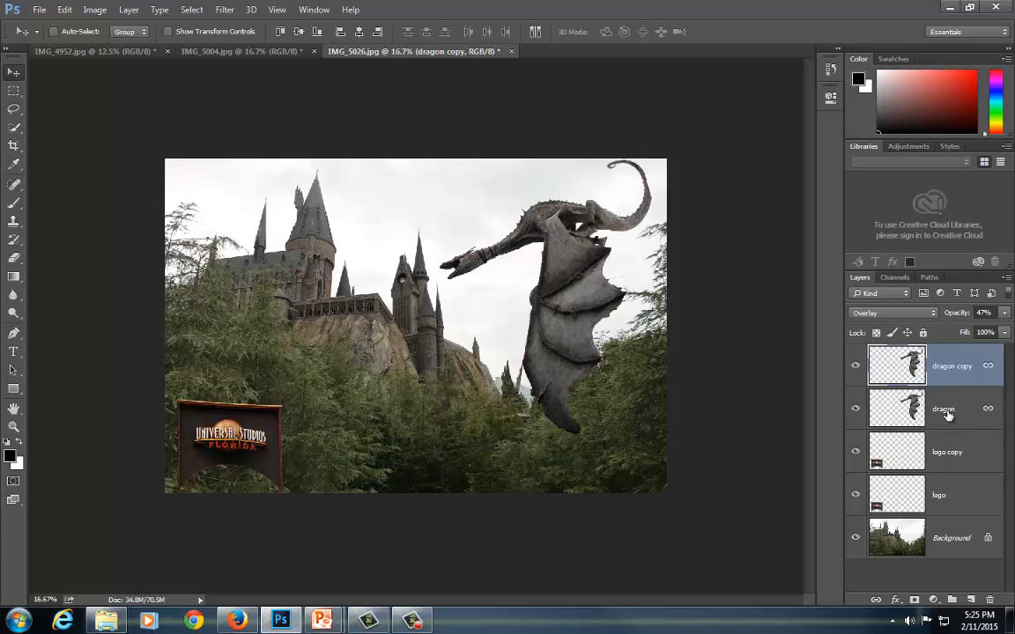
shift+click(948, 411)
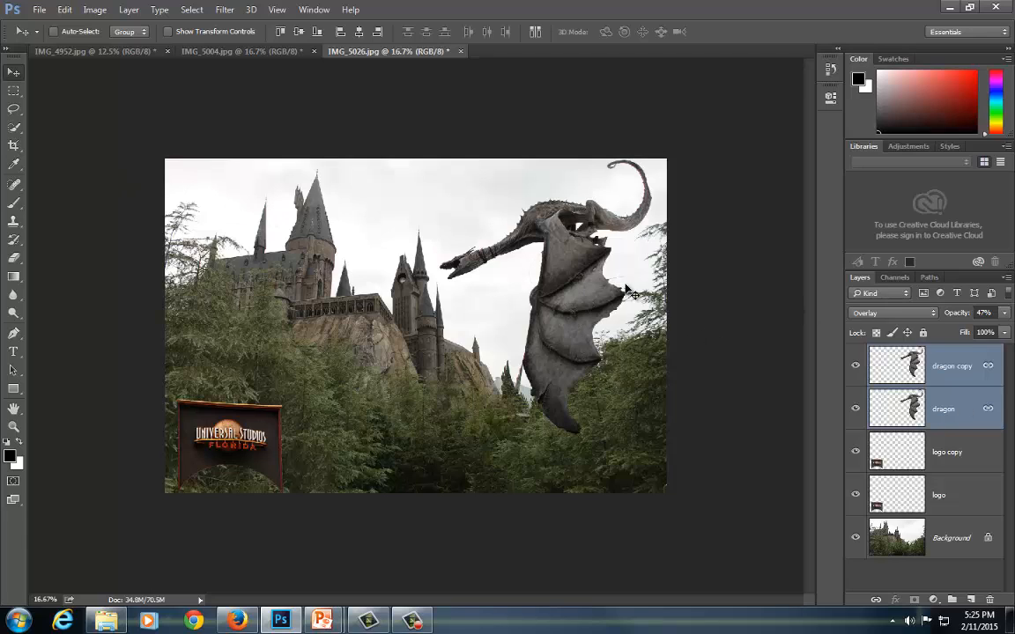
drag(551, 236, 556, 236)
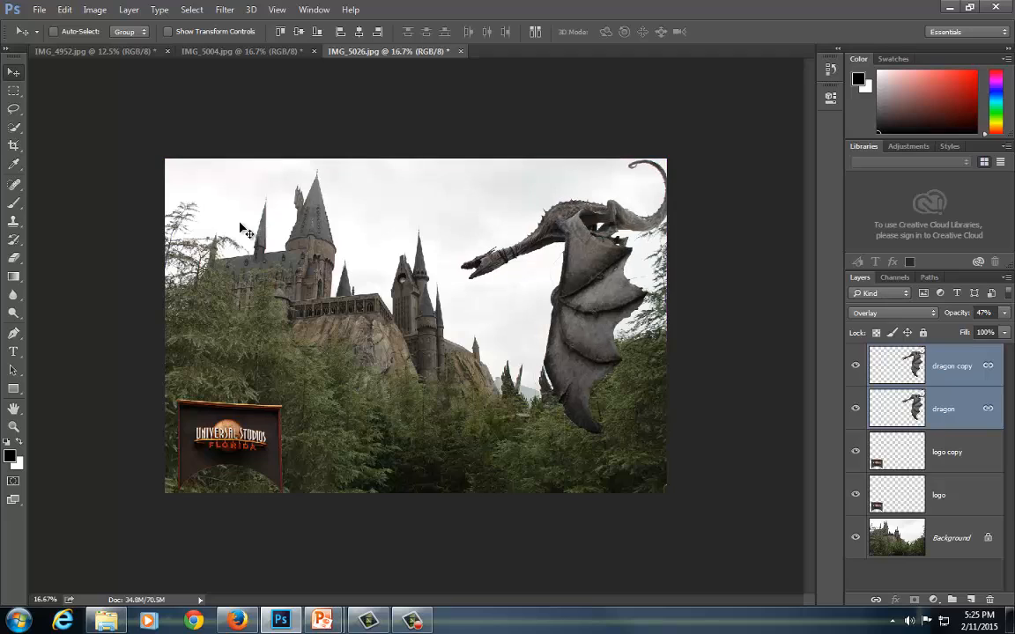
ctrl+click(952, 398)
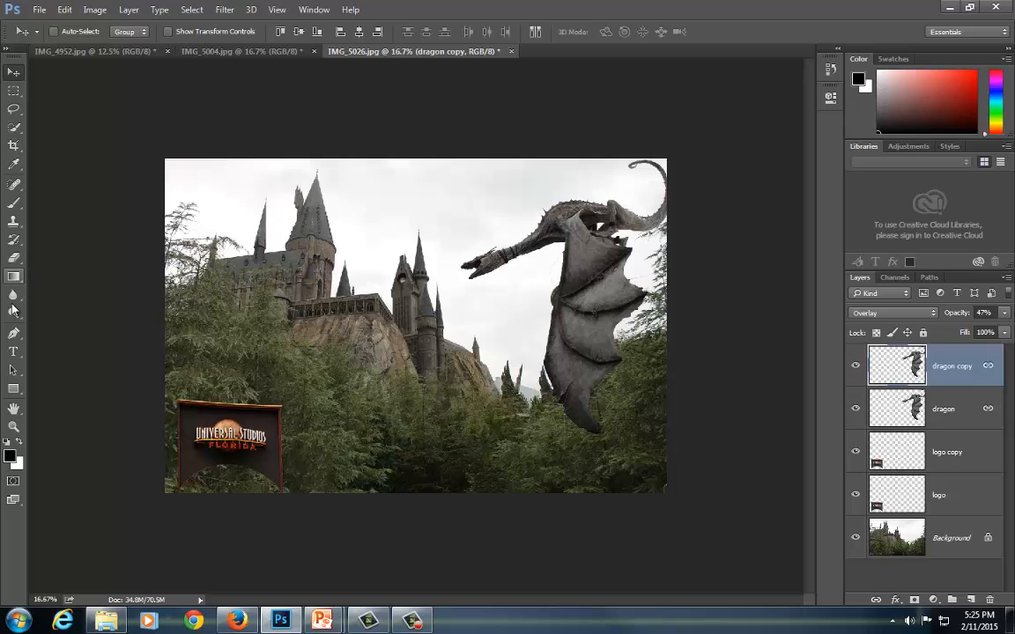
Add the text "Universal" at 200 pt in the sky and move it to the upper-left corner of the castle photo.
click(13, 353)
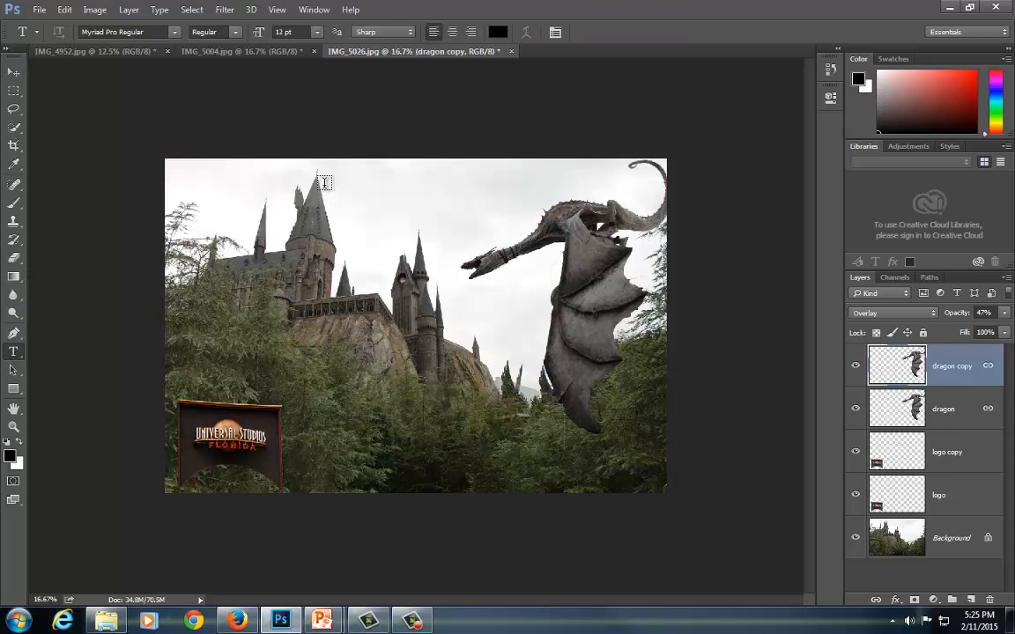
click(234, 211)
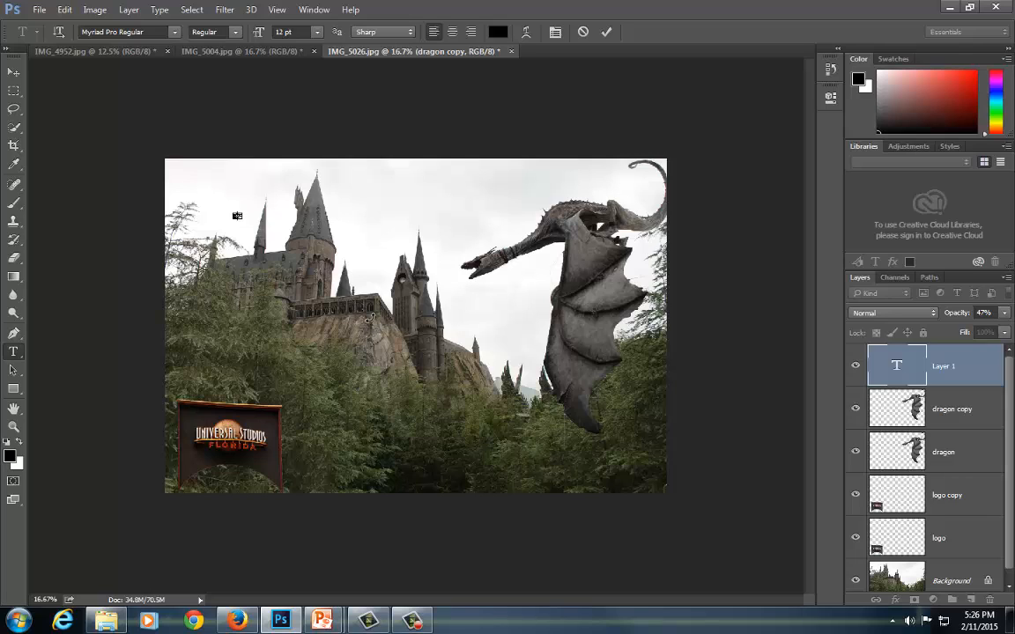
click(318, 31)
click(329, 268)
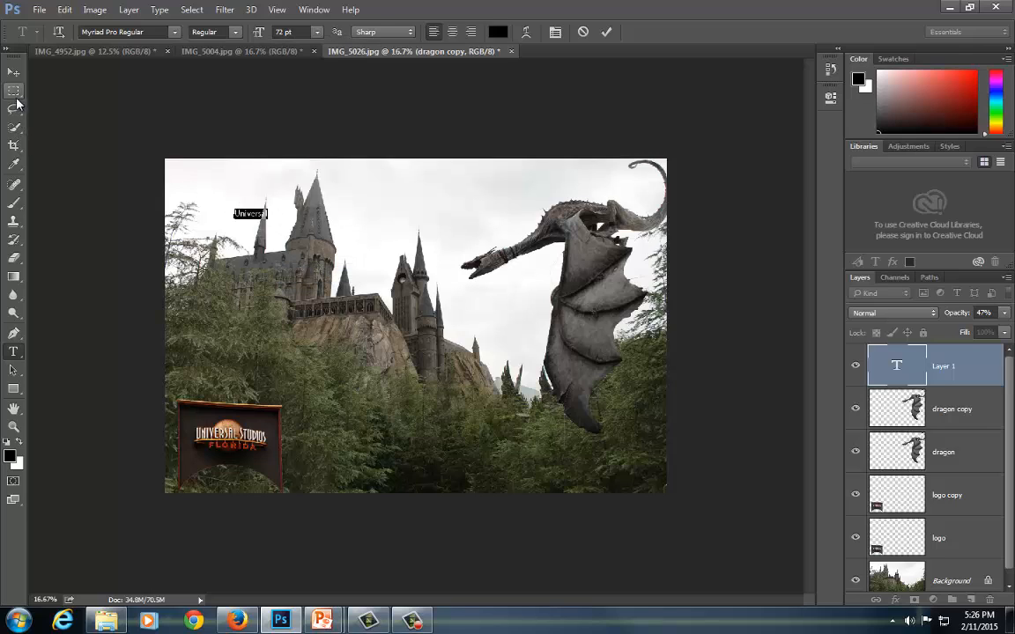
click(286, 32)
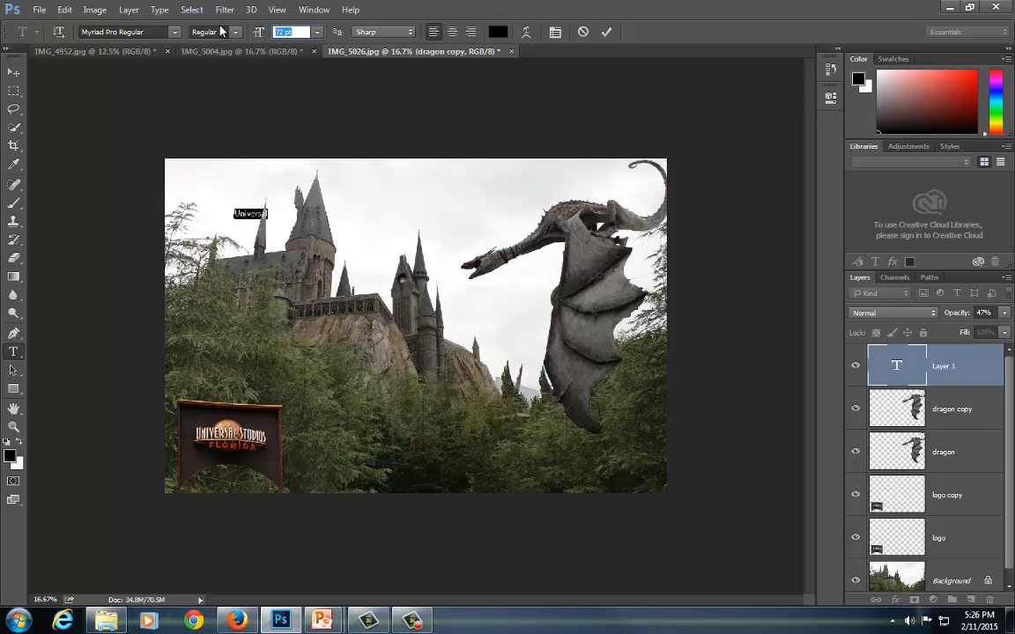
text(200)
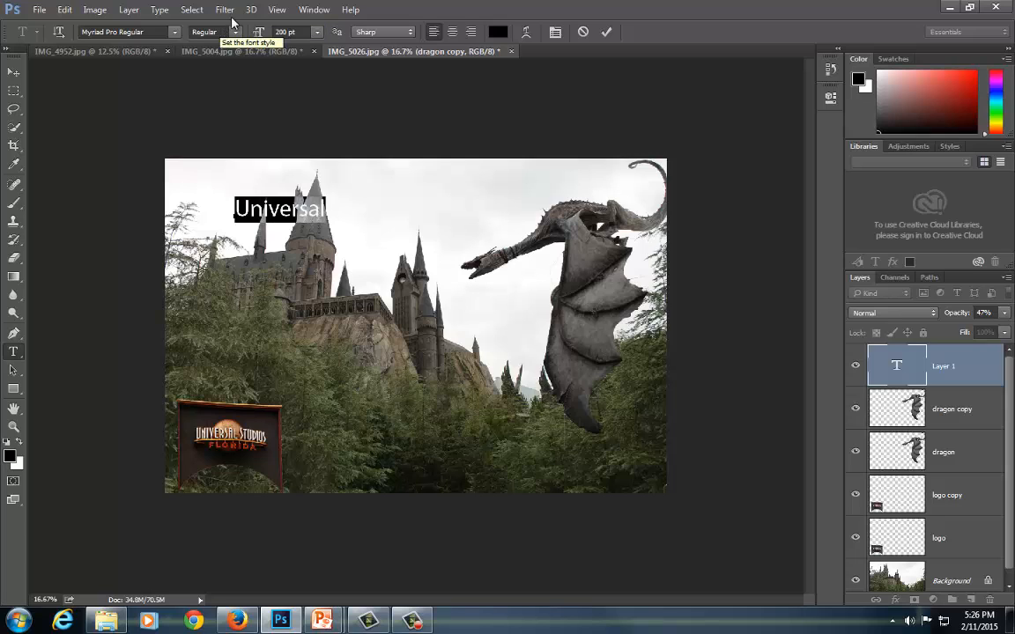
click(13, 71)
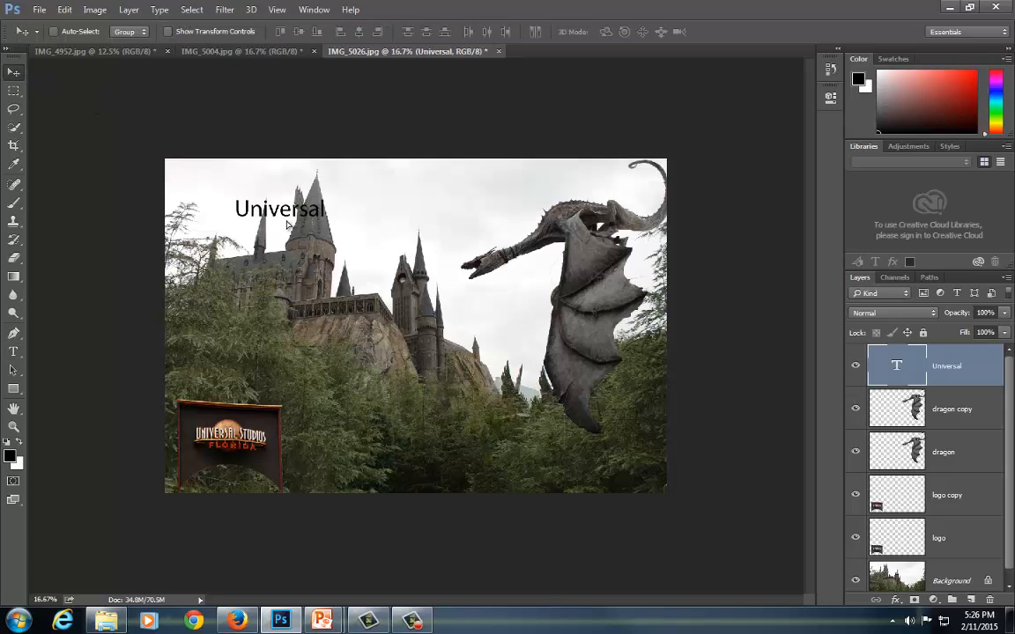
drag(299, 230, 241, 199)
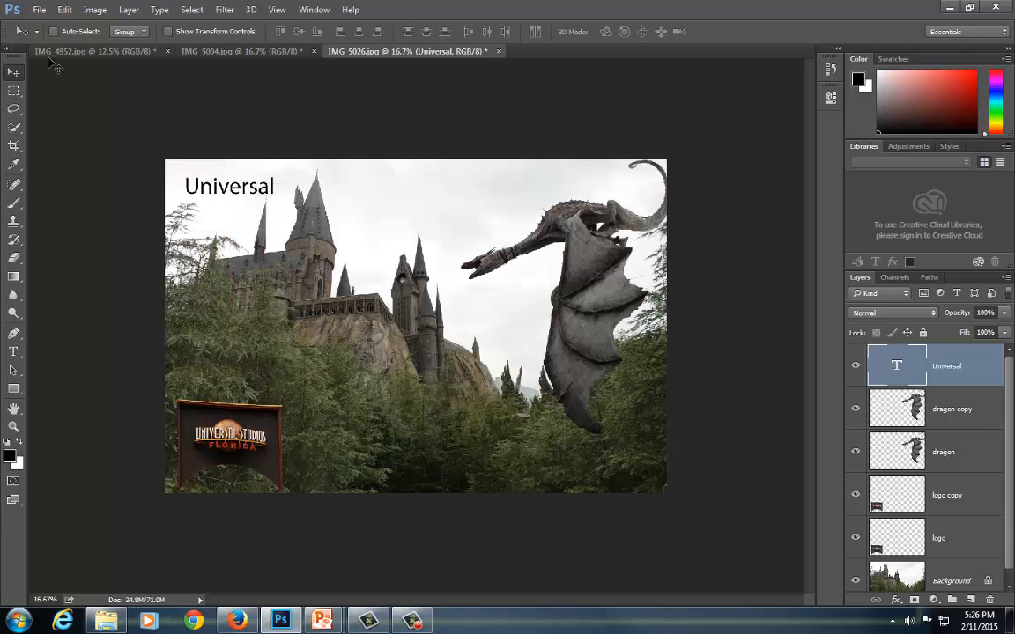
Select the Universal text and change its font style to Bold.
click(14, 350)
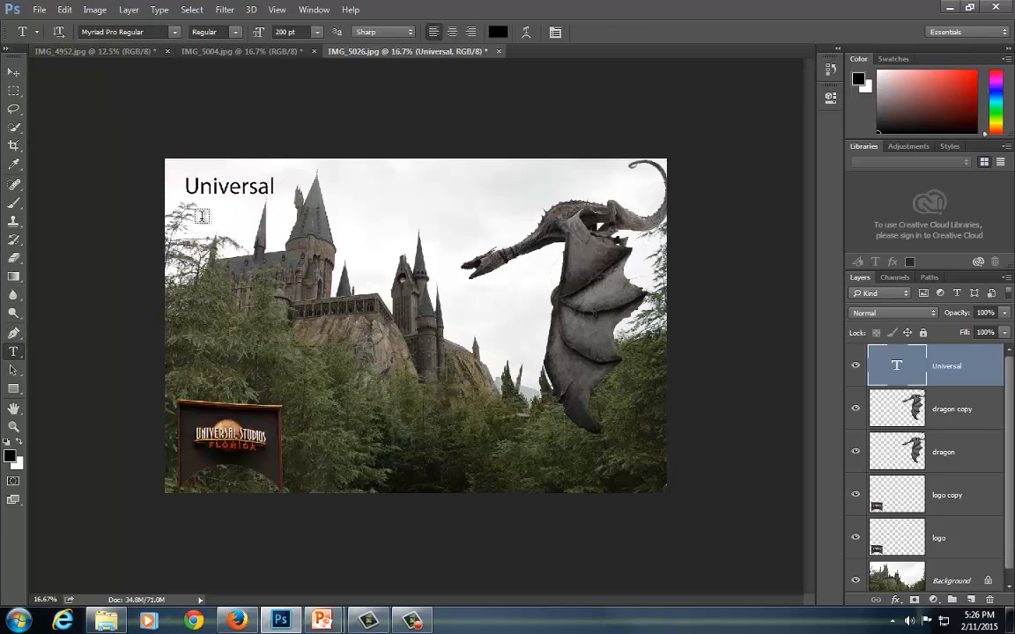
double_click(189, 183)
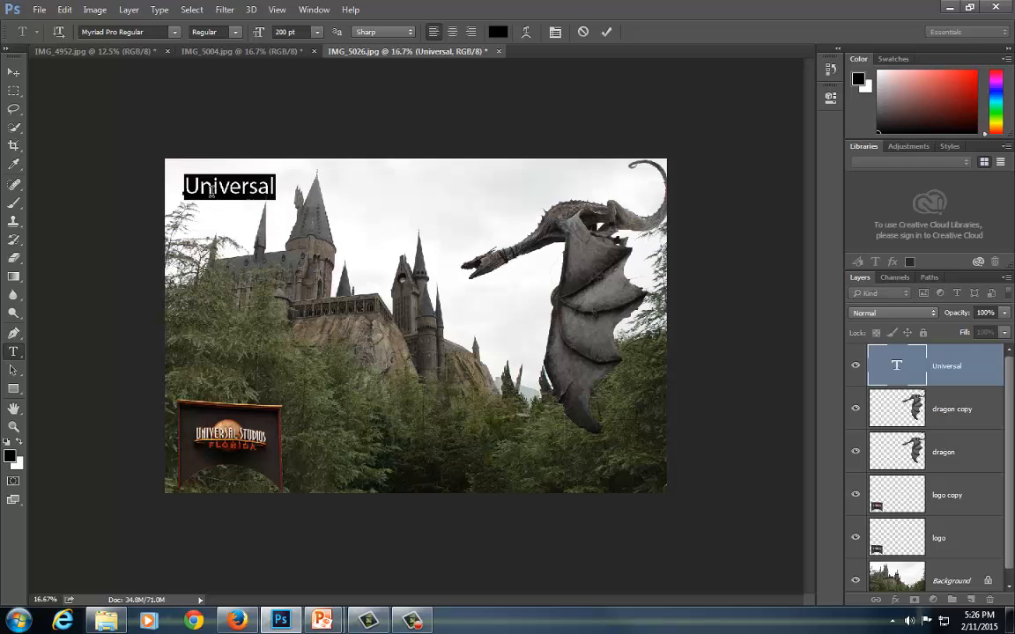
click(234, 34)
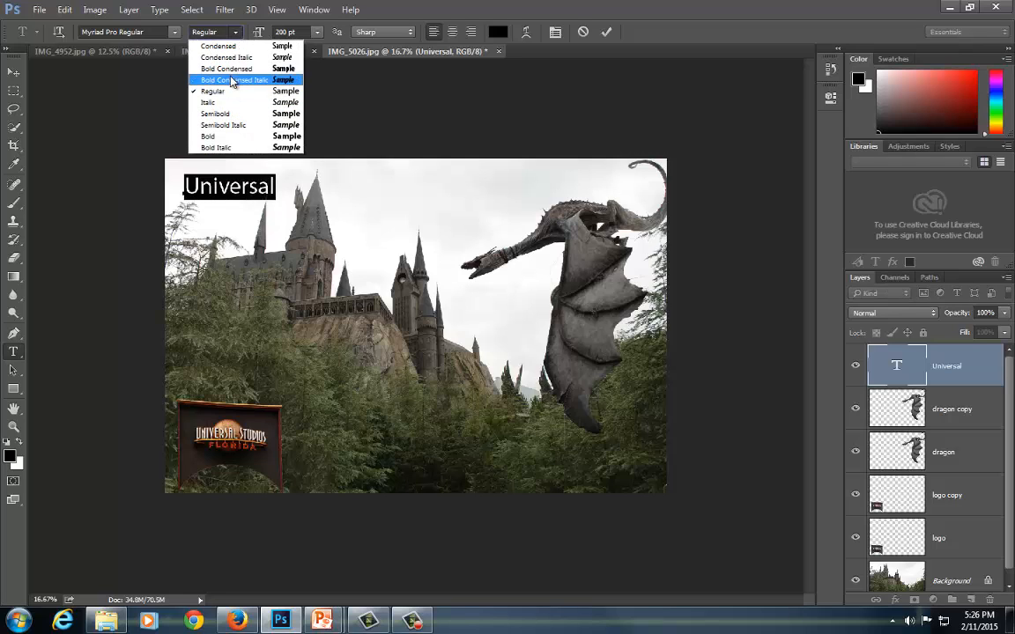
click(209, 137)
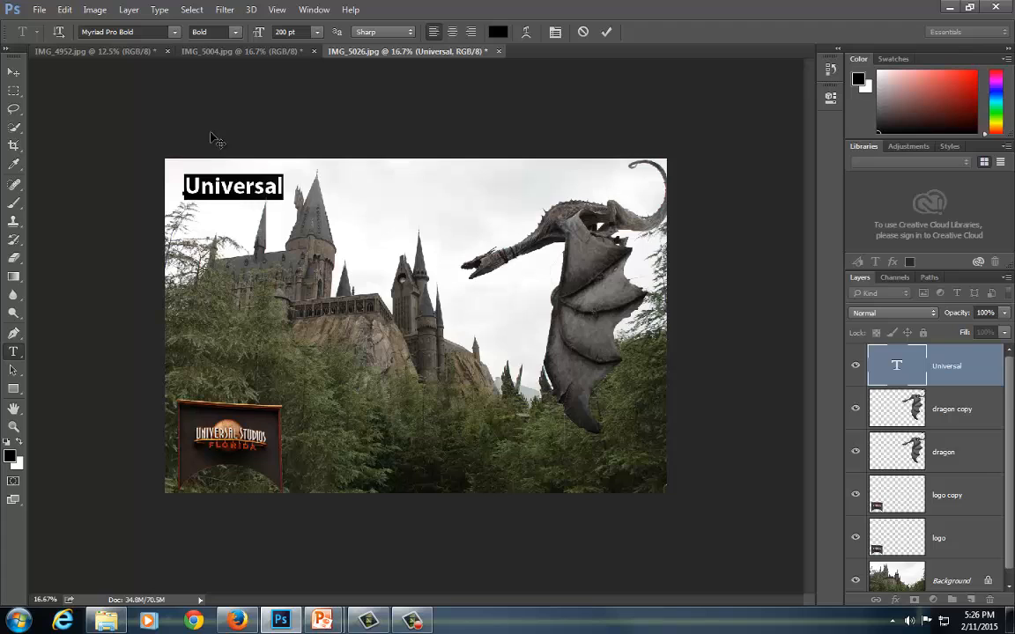
Enlarge the Universal text with Free Transform to about 248% width and 260% height, keeping its upper-left corner in place.
click(65, 9)
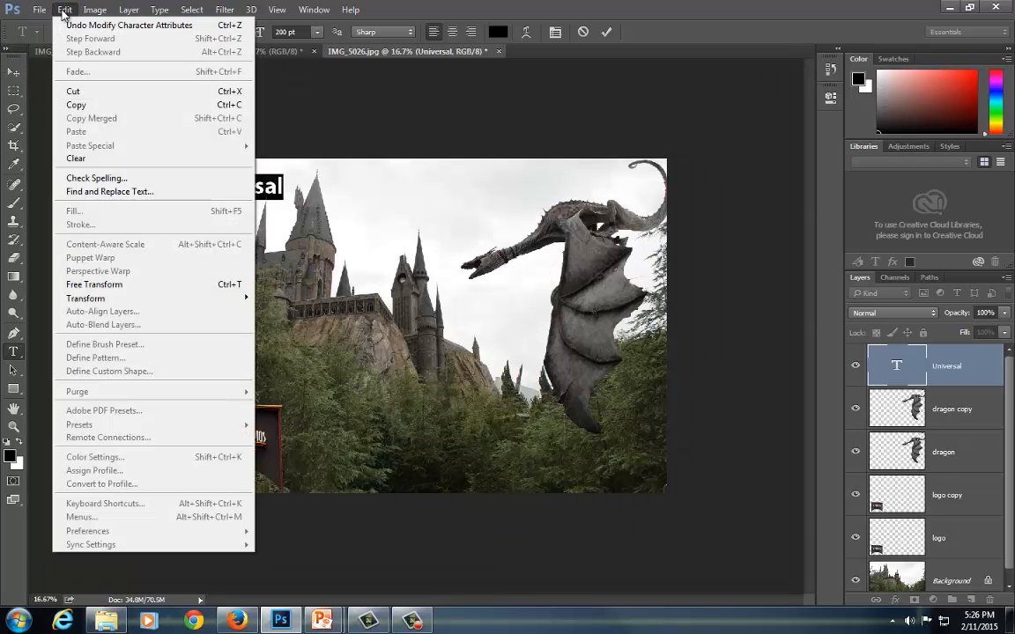
click(97, 285)
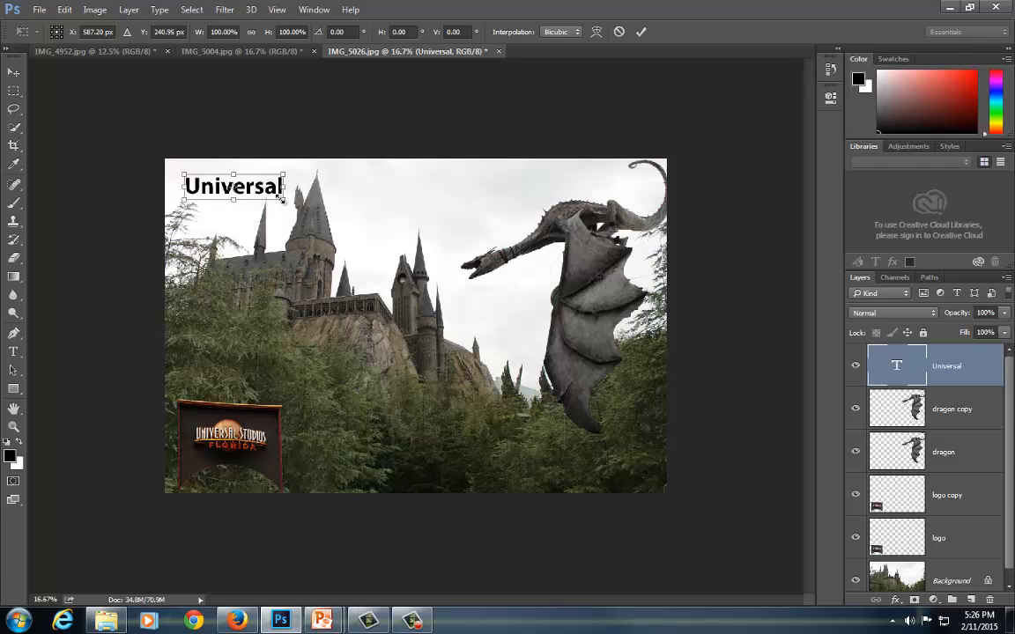
drag(282, 199, 429, 239)
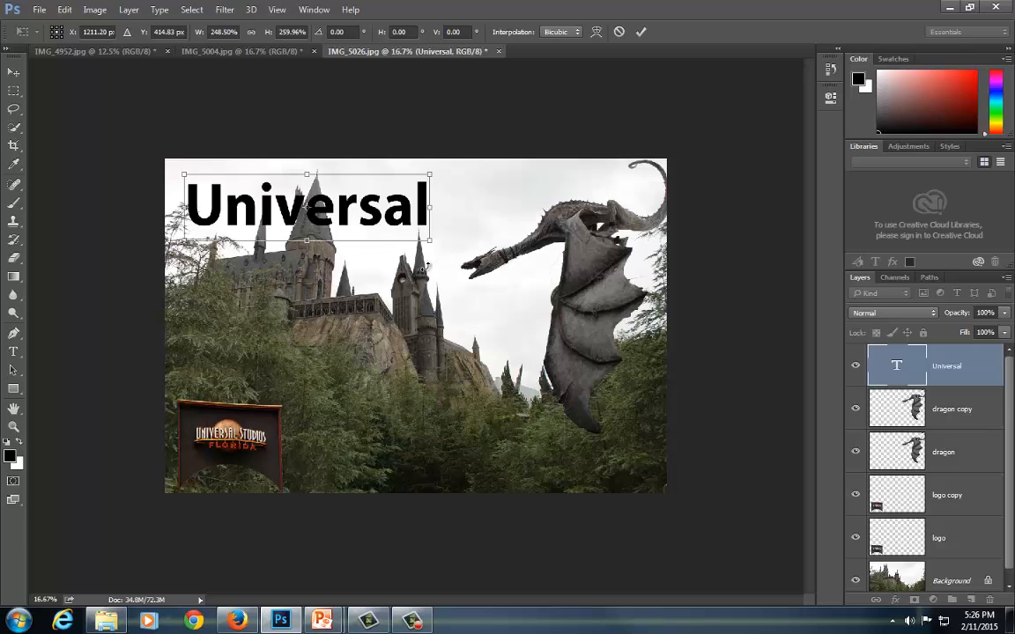
key(Return)
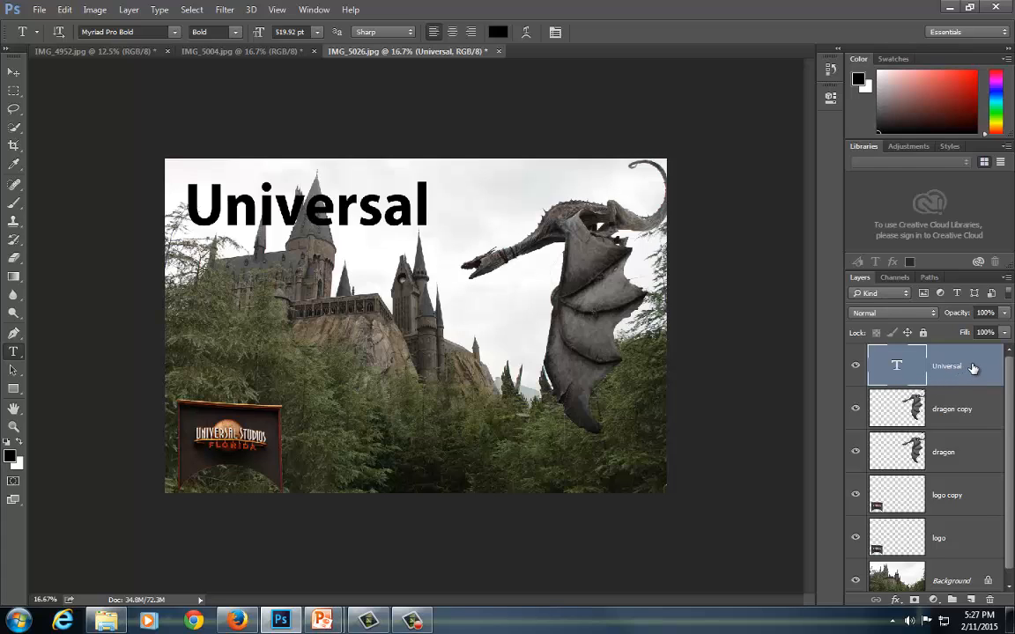
Try the Universal text layer beneath both dragon layers, then restore it to the top with the text slightly nearer the photo's upper-left corner.
drag(974, 364, 962, 475)
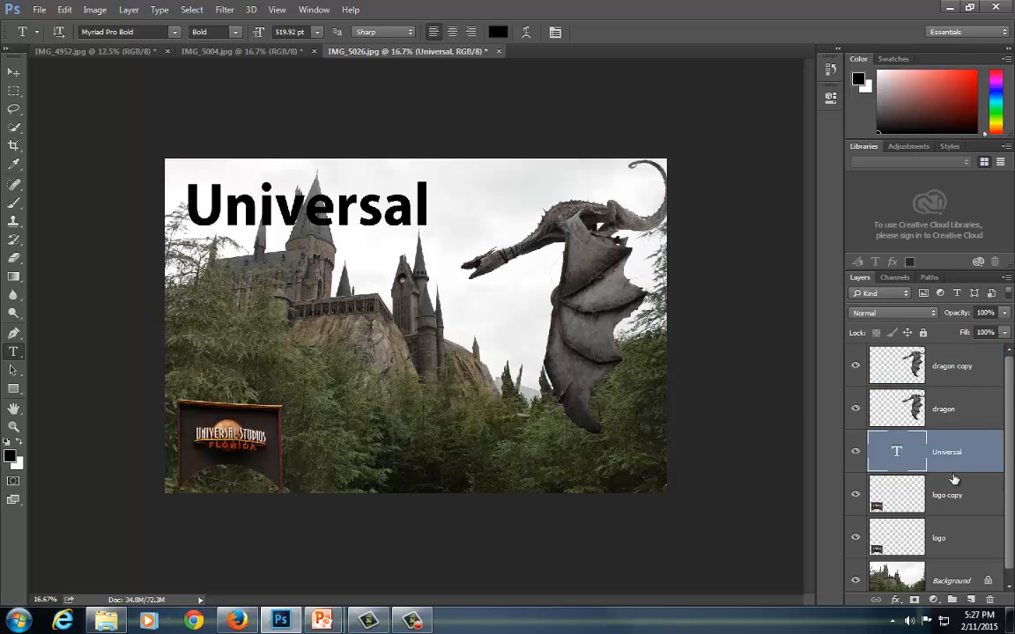
click(13, 72)
drag(220, 207, 275, 232)
drag(952, 452, 954, 361)
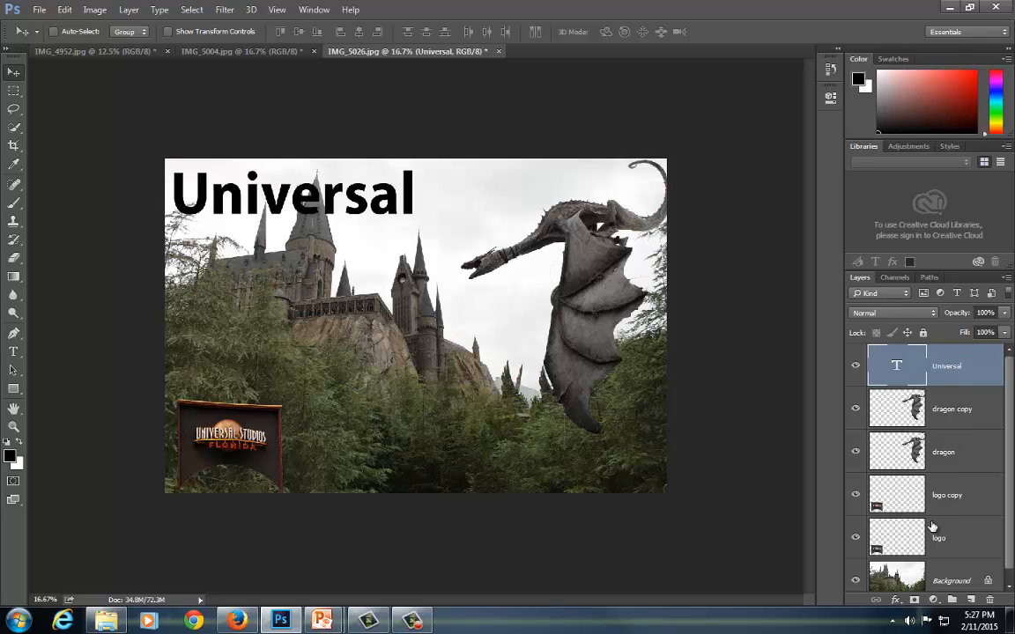
Add a Drop Shadow to the Universal text layer with a distance of 21 px and a spread of 14%.
click(894, 602)
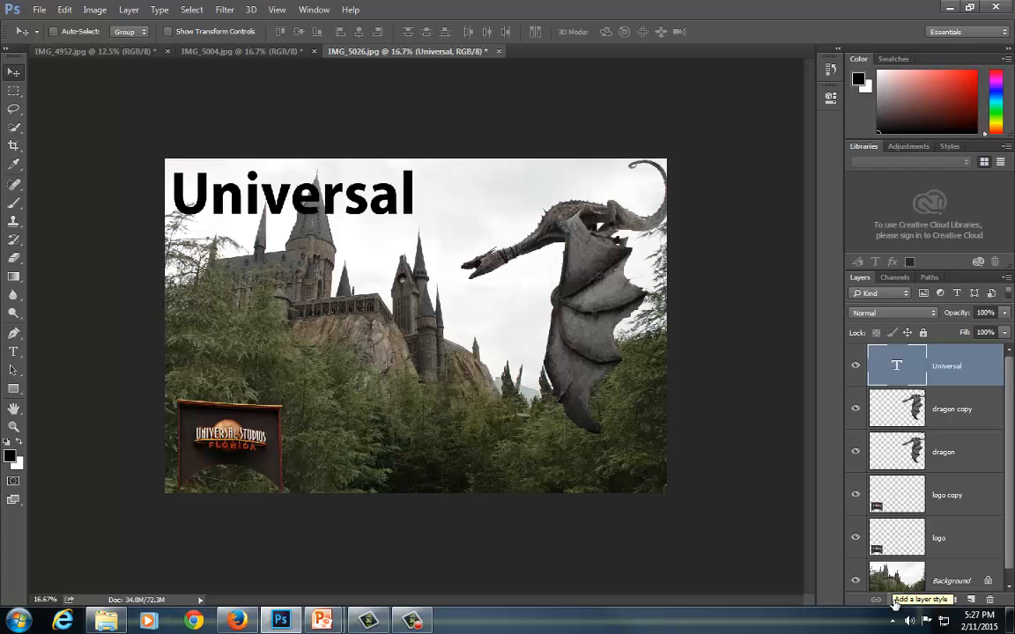
click(894, 603)
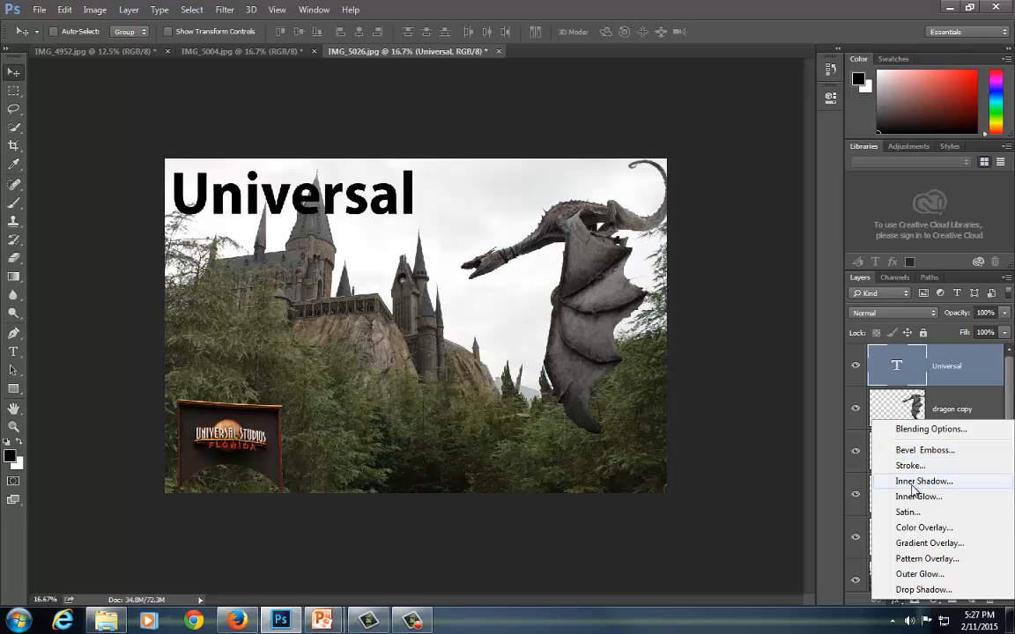
click(917, 590)
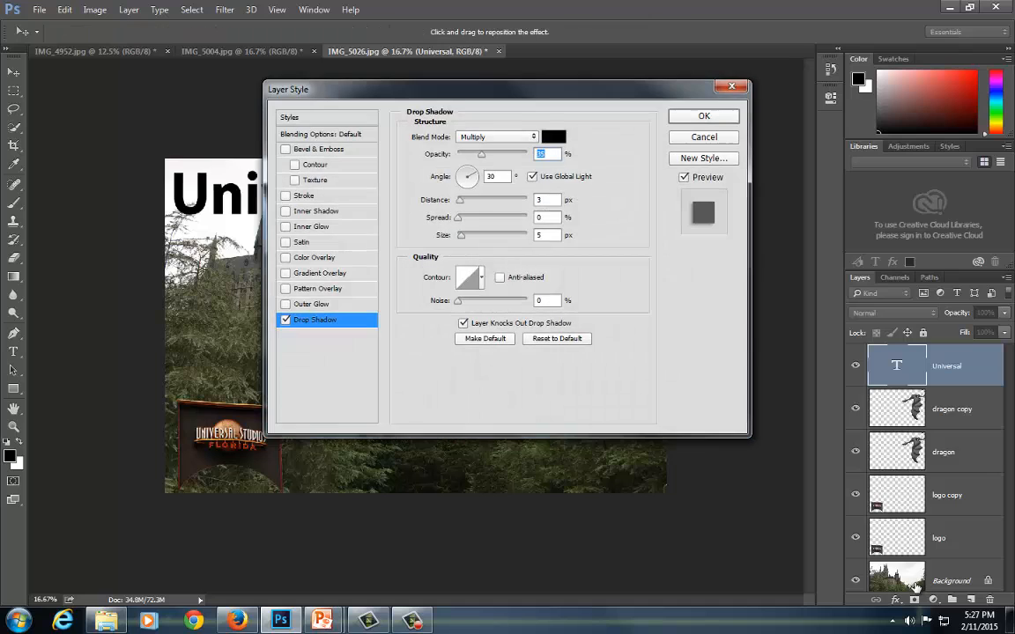
drag(452, 95, 598, 118)
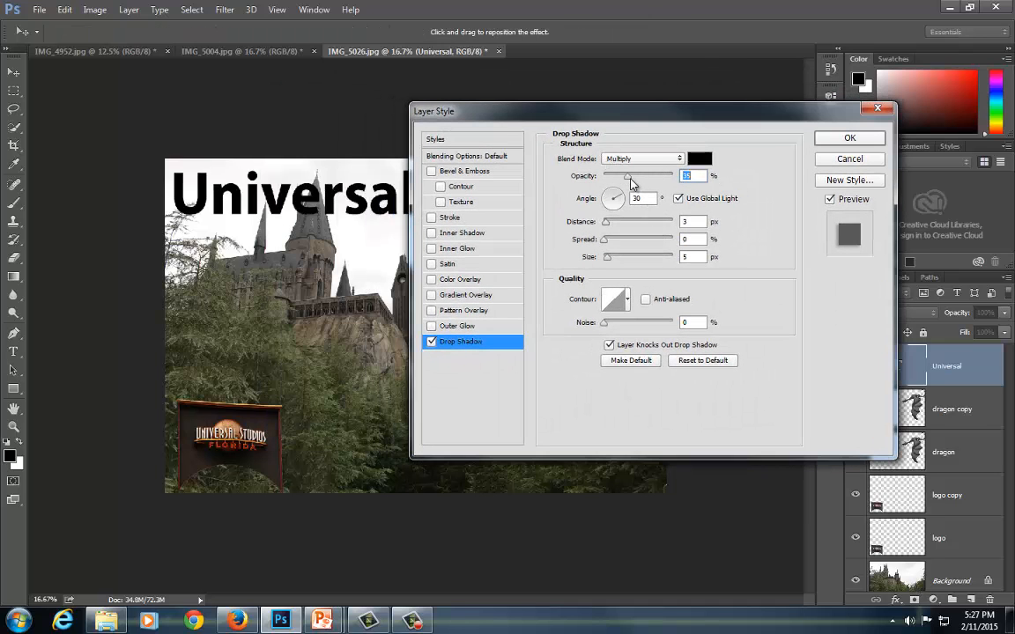
mouse_move(608, 223)
mouse_down()
mouse_move(619, 223)
mouse_move(614, 240)
mouse_up()
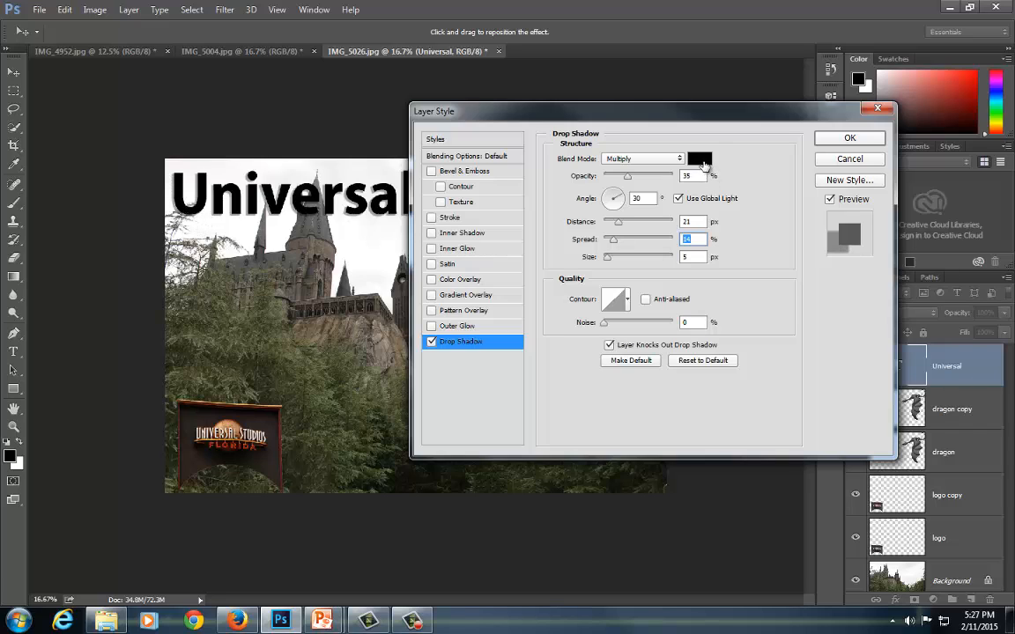
Set the drop shadow colour to red (c21818) and add a Bevel & Emboss effect to the Universal text.
click(701, 159)
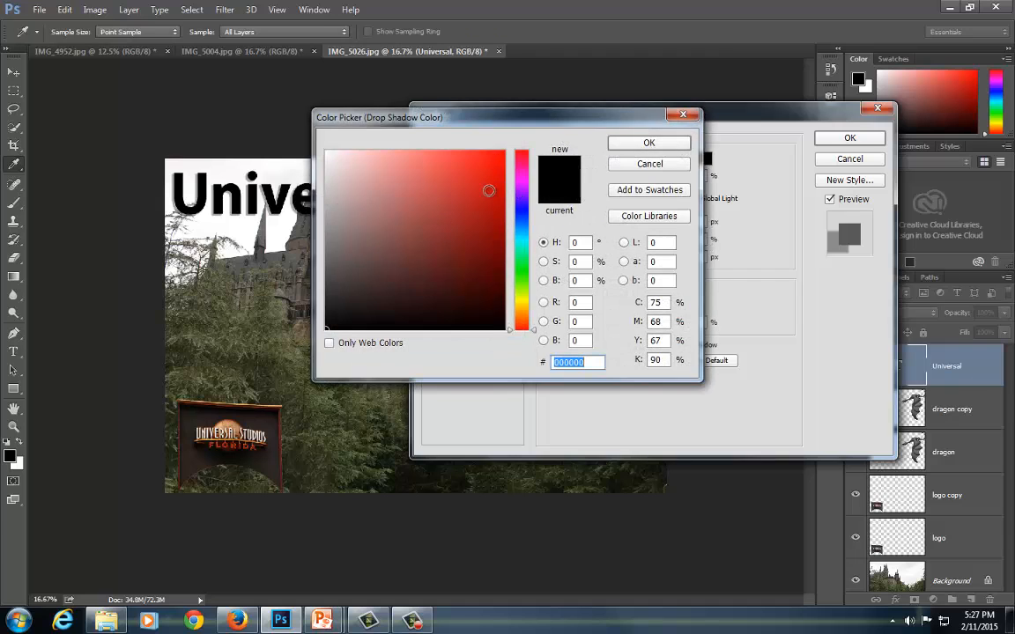
click(483, 193)
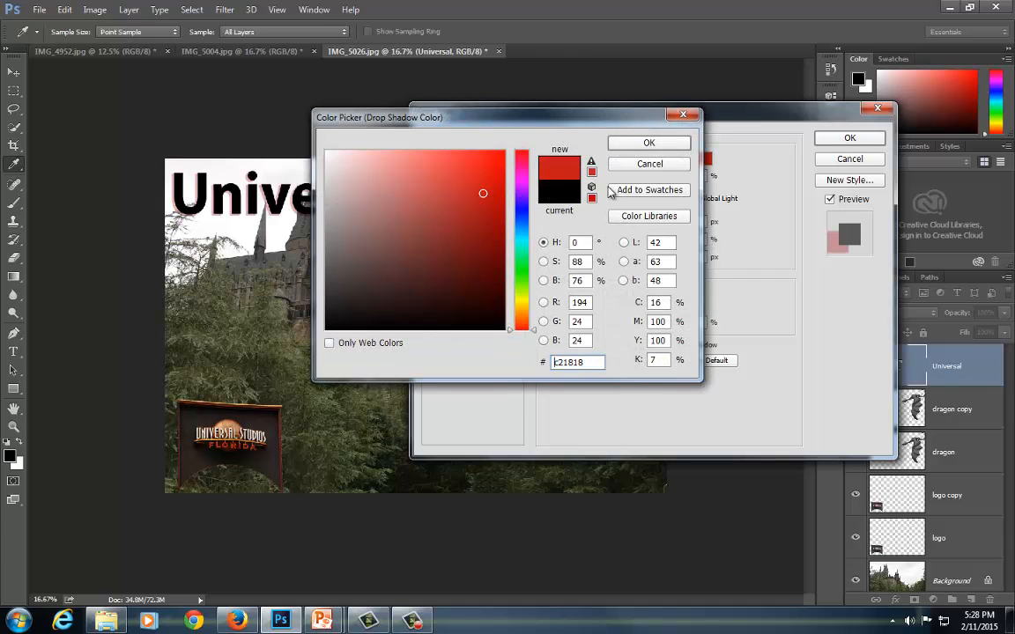
click(648, 143)
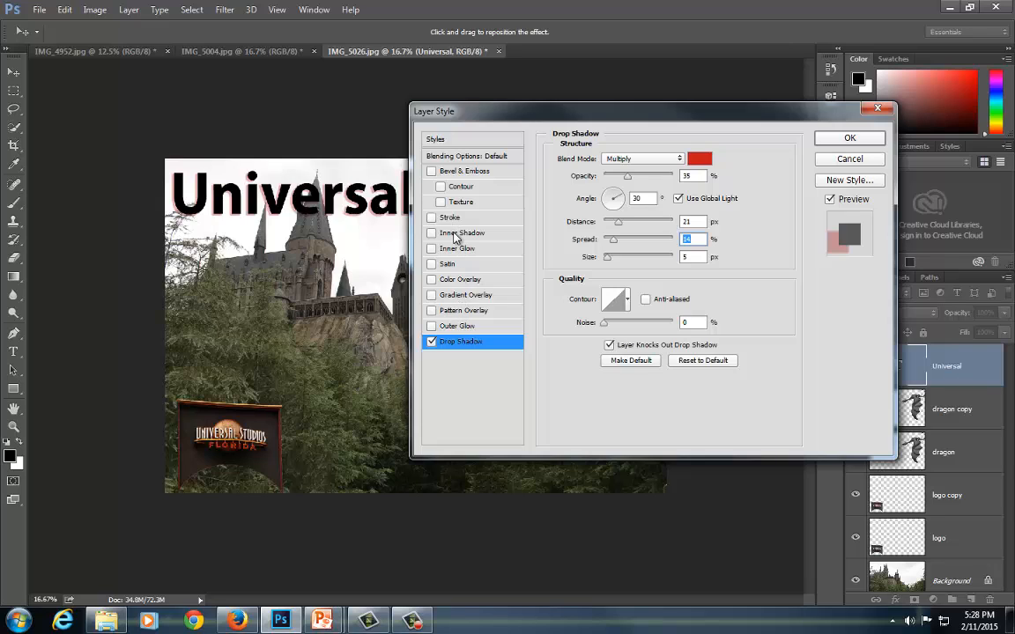
click(465, 173)
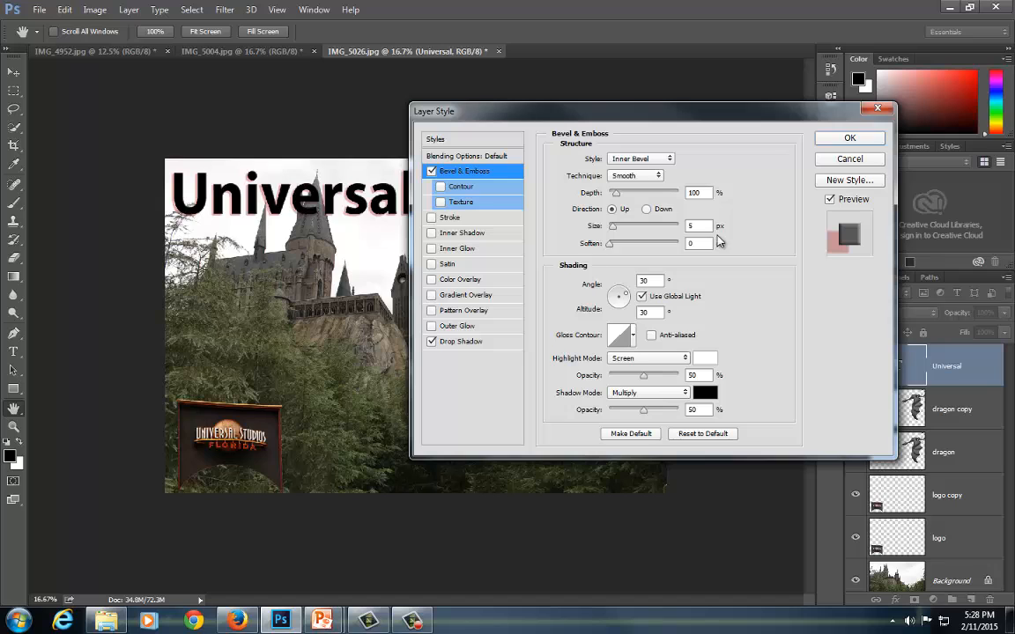
click(849, 138)
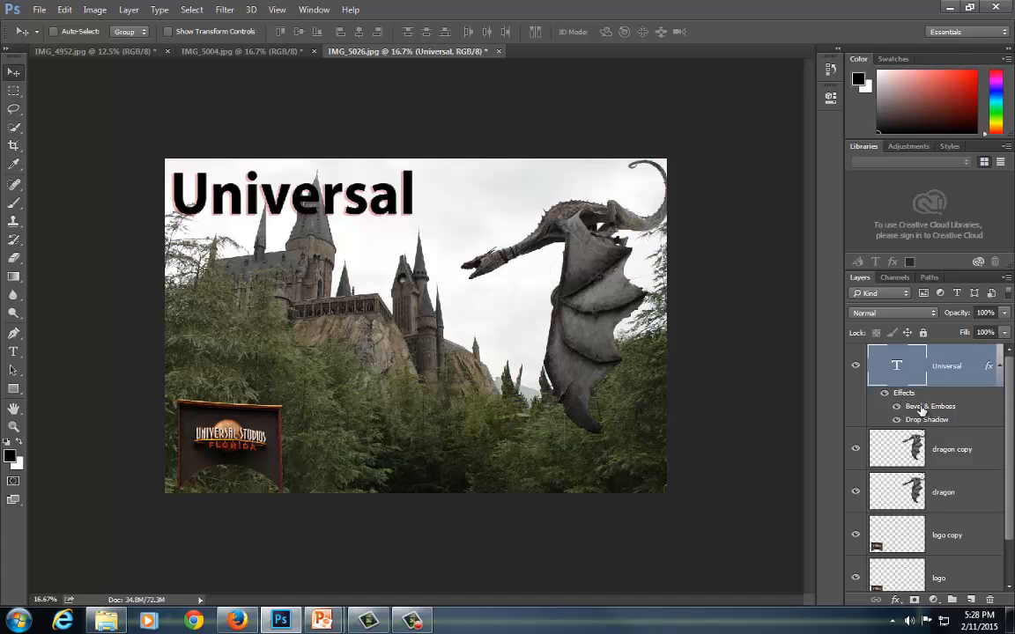
Reopen the Universal layer's effects and add a blue Color Overlay in Normal mode at 100% opacity.
double_click(922, 408)
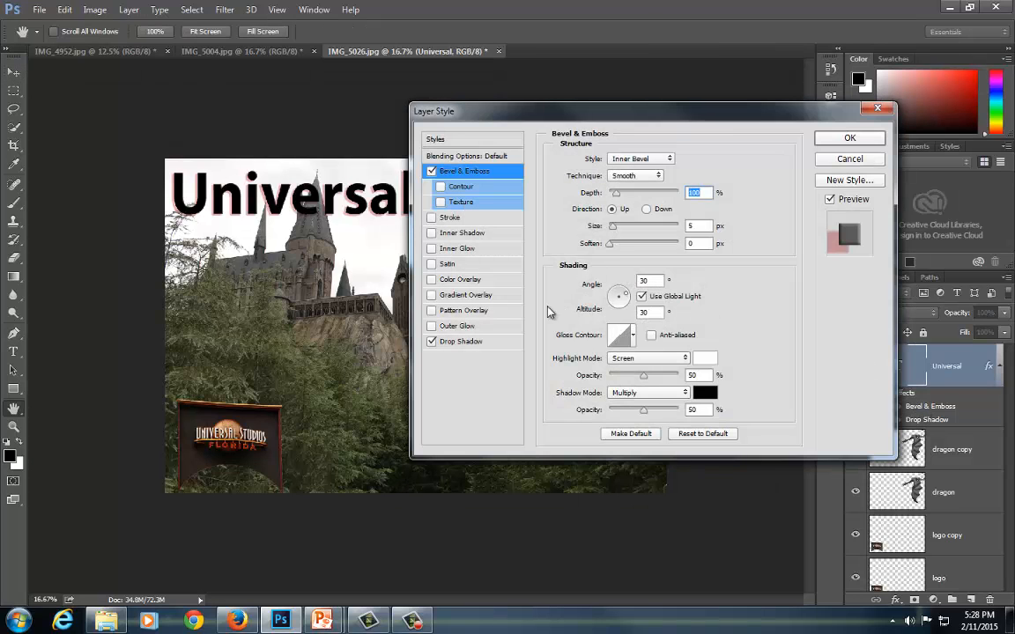
click(467, 297)
click(432, 294)
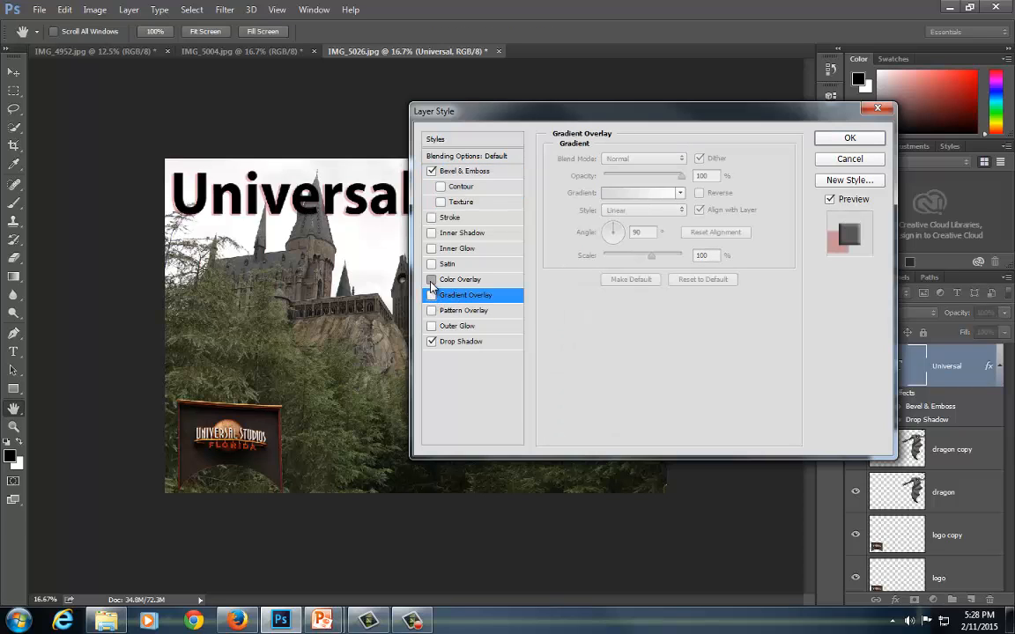
click(432, 280)
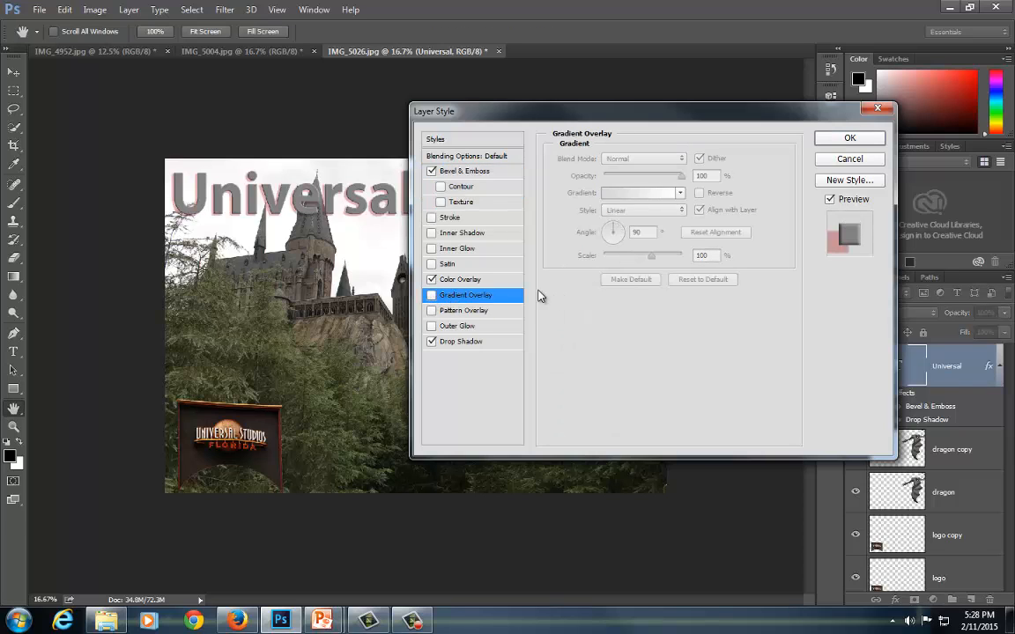
click(462, 280)
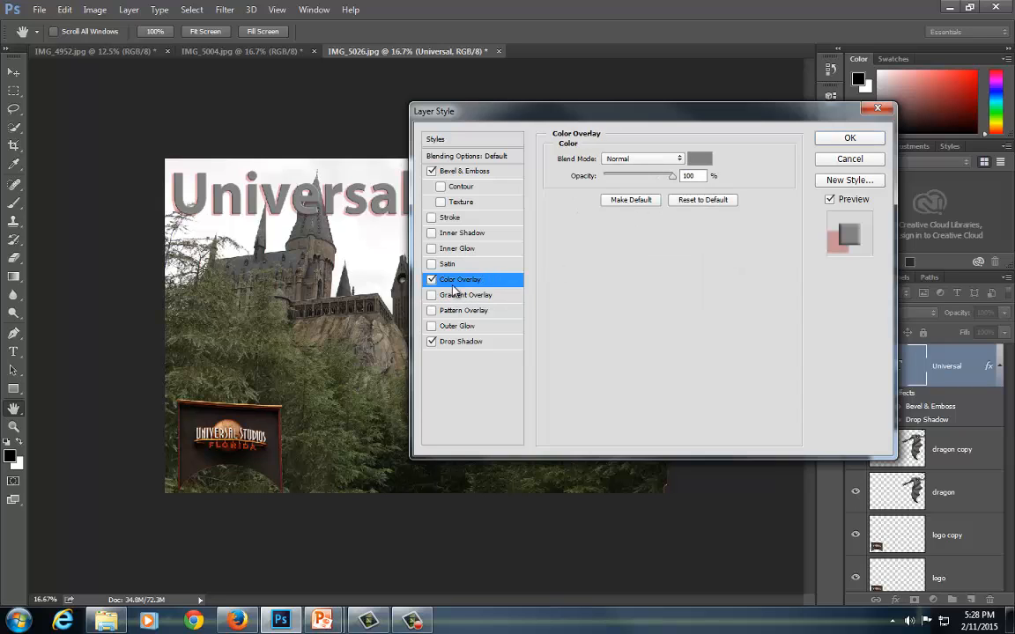
click(700, 159)
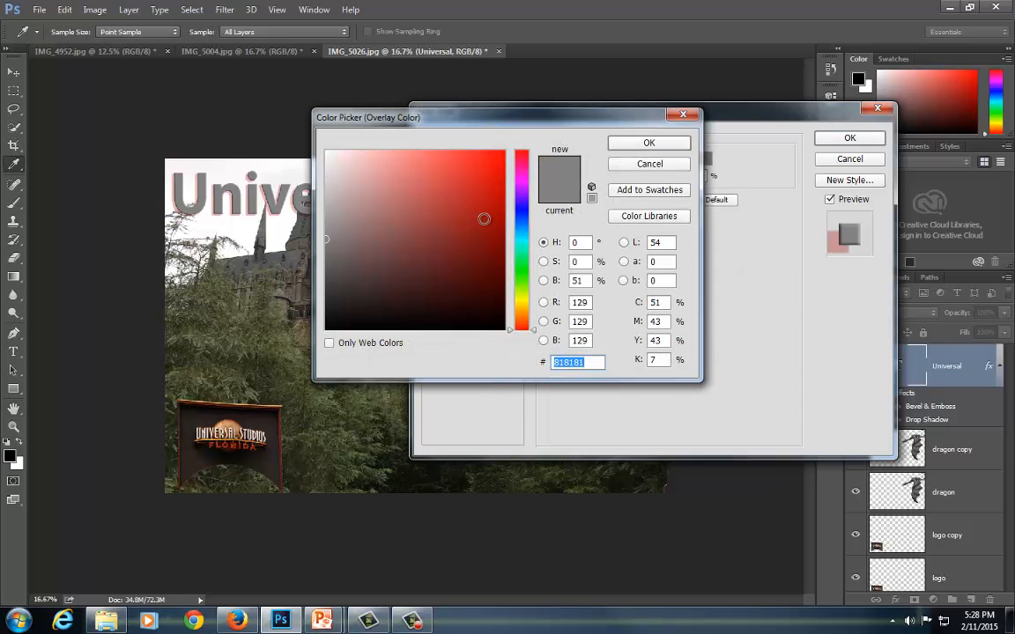
click(520, 219)
click(455, 195)
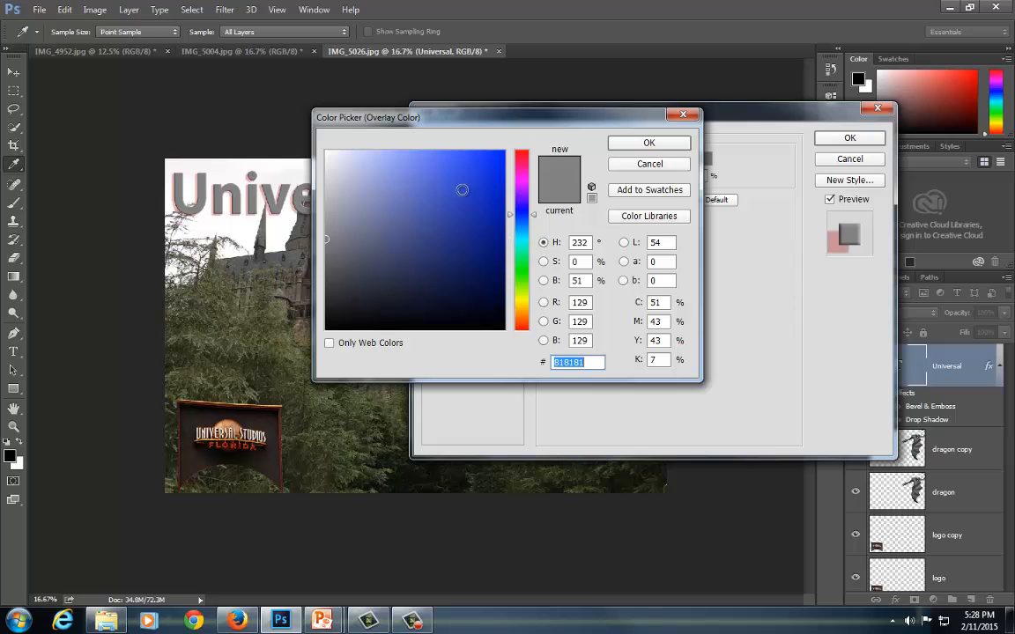
click(649, 142)
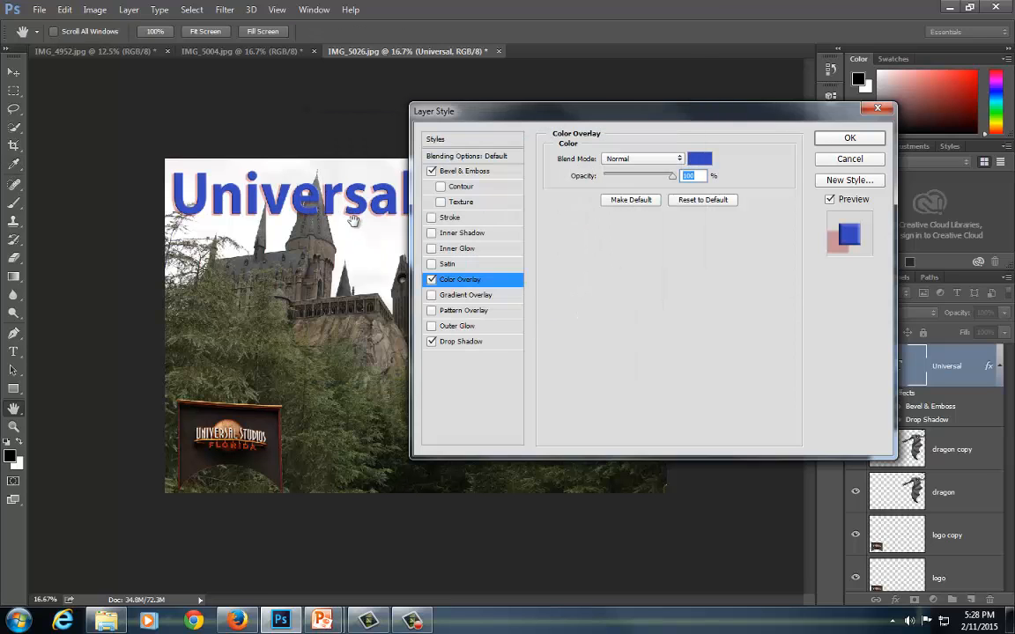
click(849, 139)
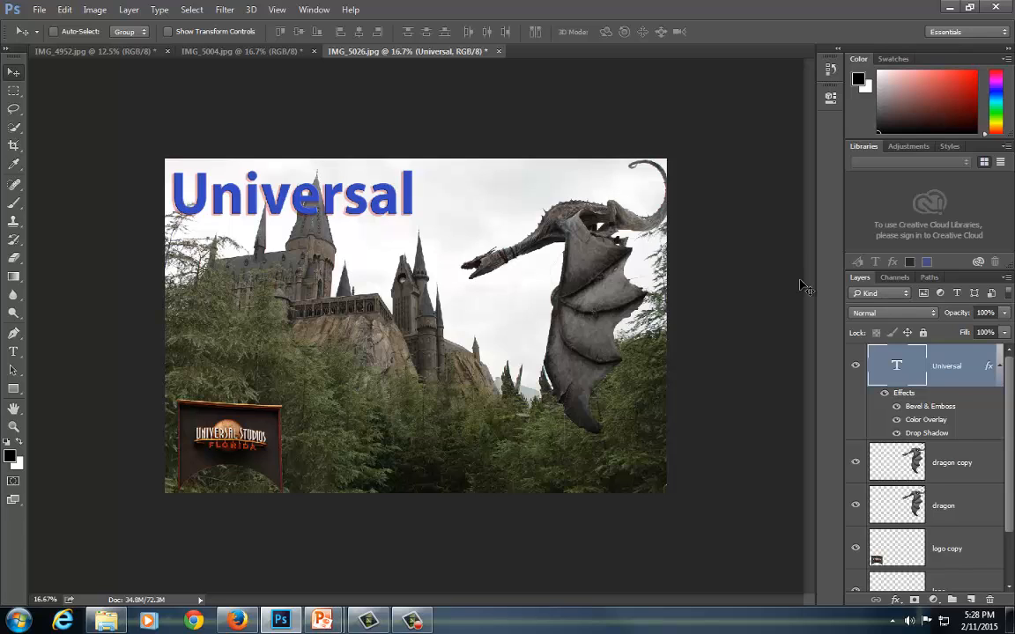
scroll(934, 419, down, 1)
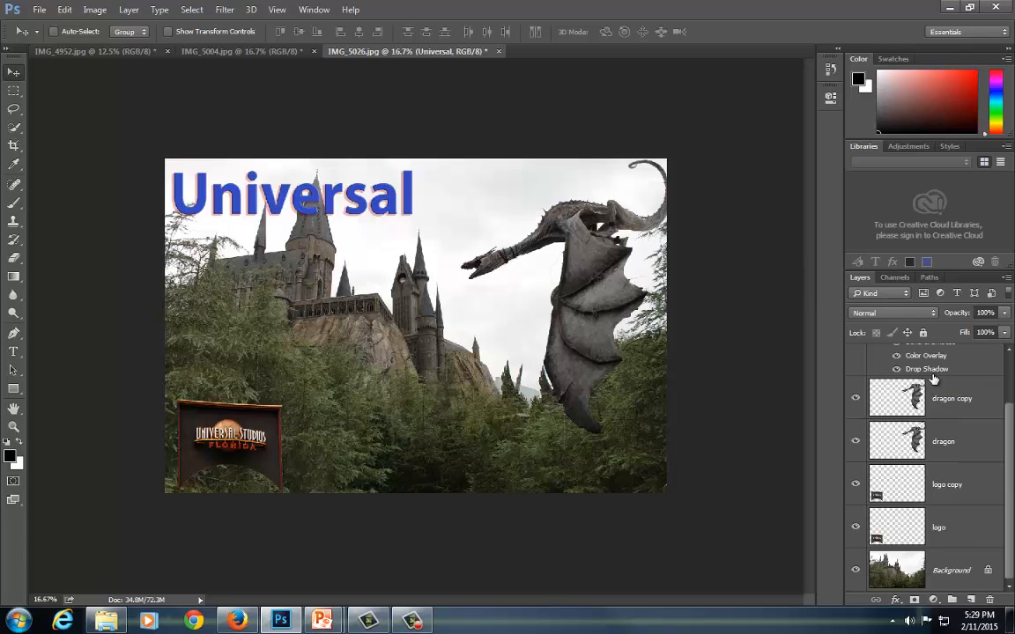
scroll(930, 416, up, 1)
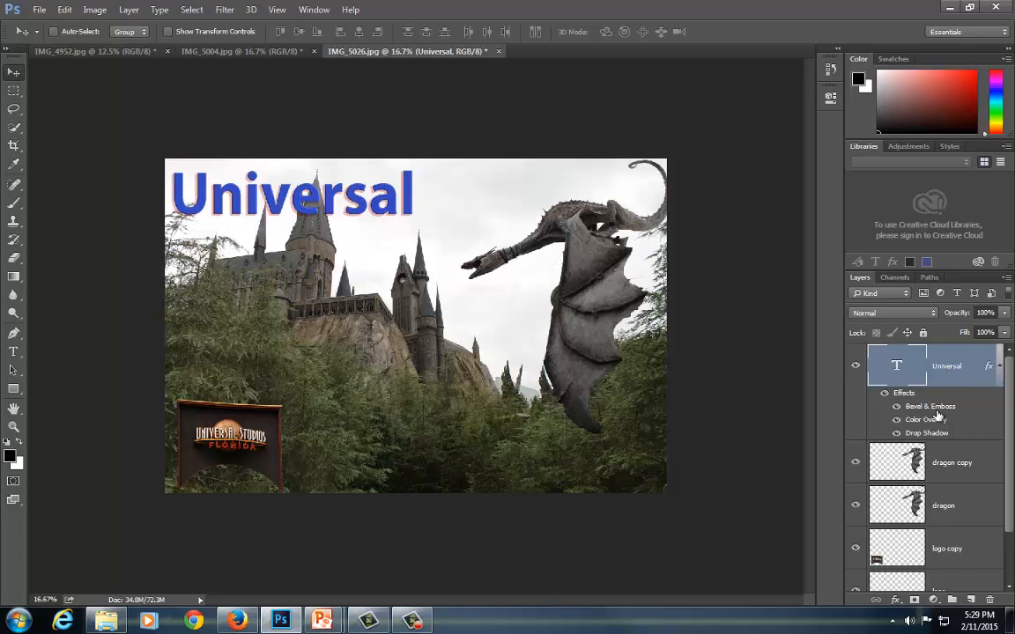
click(897, 408)
Show the preset layer styles, try the blue-and-gold chrome style on the Universal text, and replace it with the golden gradient style.
click(315, 10)
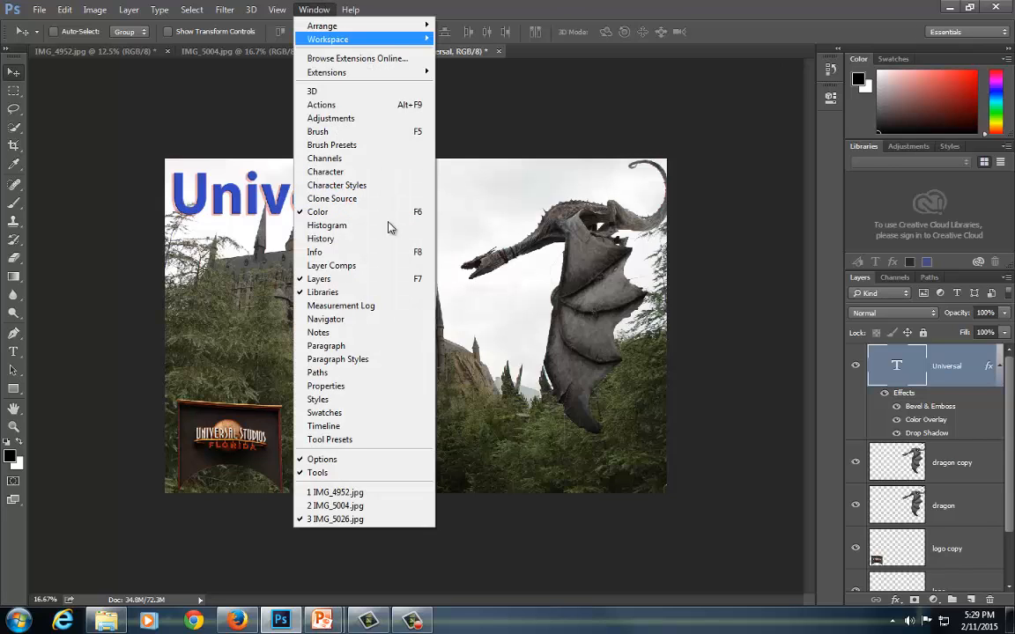
click(377, 401)
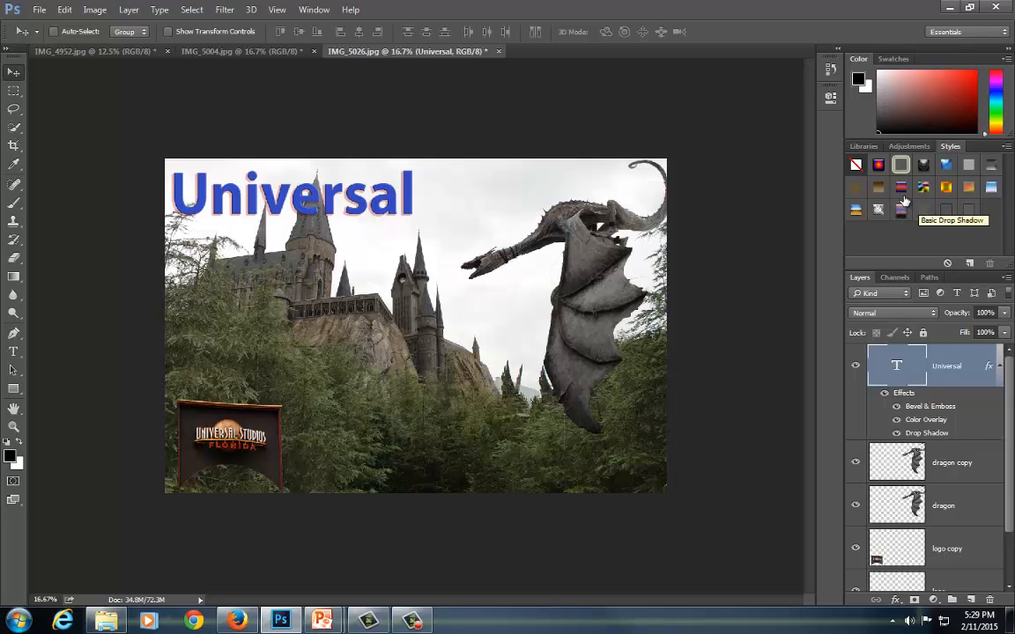
click(857, 209)
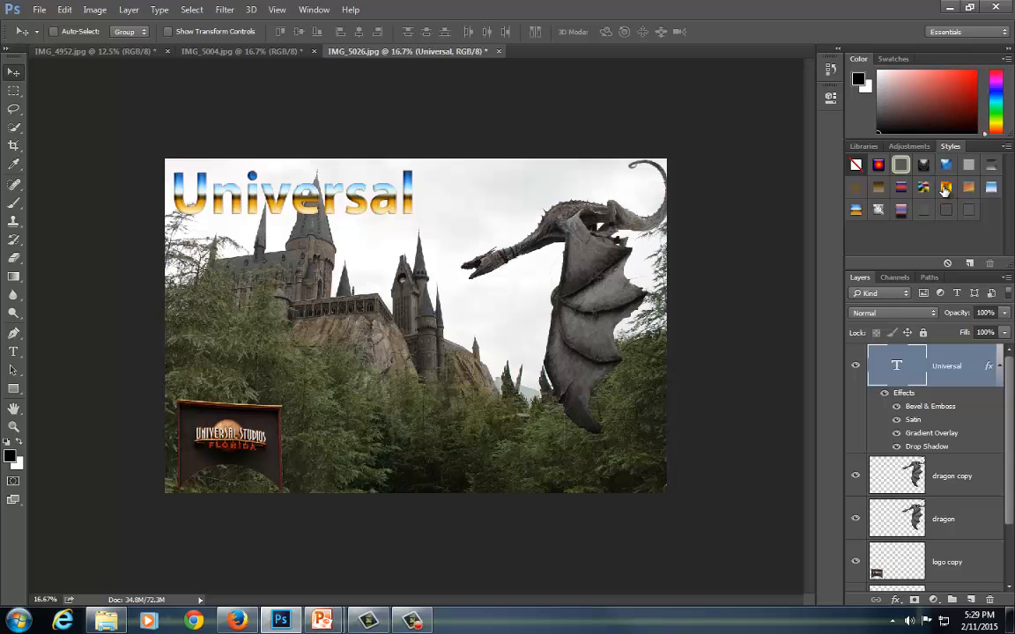
click(947, 189)
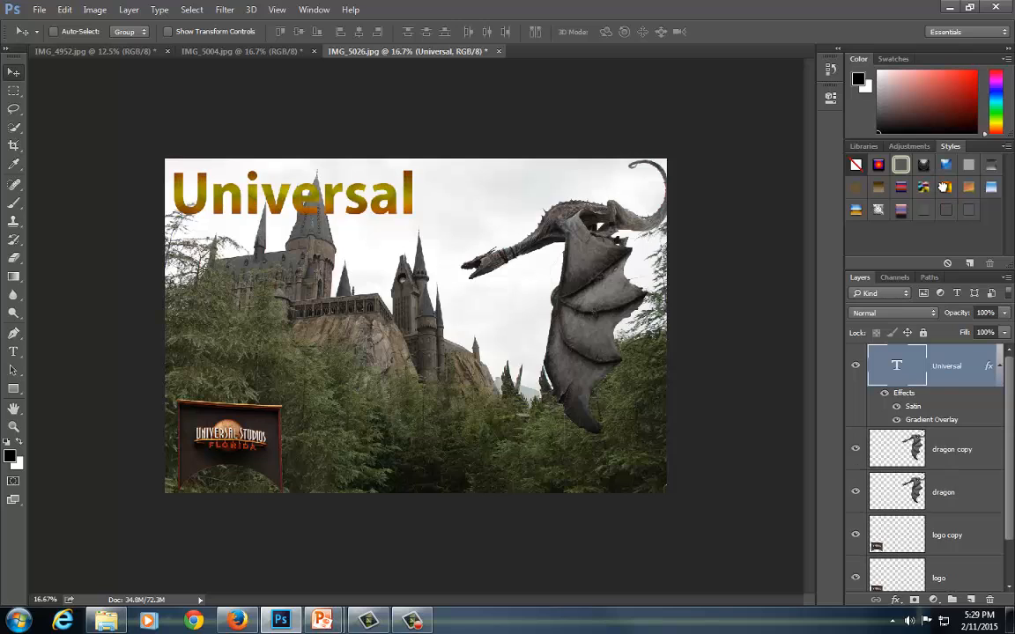
click(1006, 147)
click(1010, 151)
click(1006, 148)
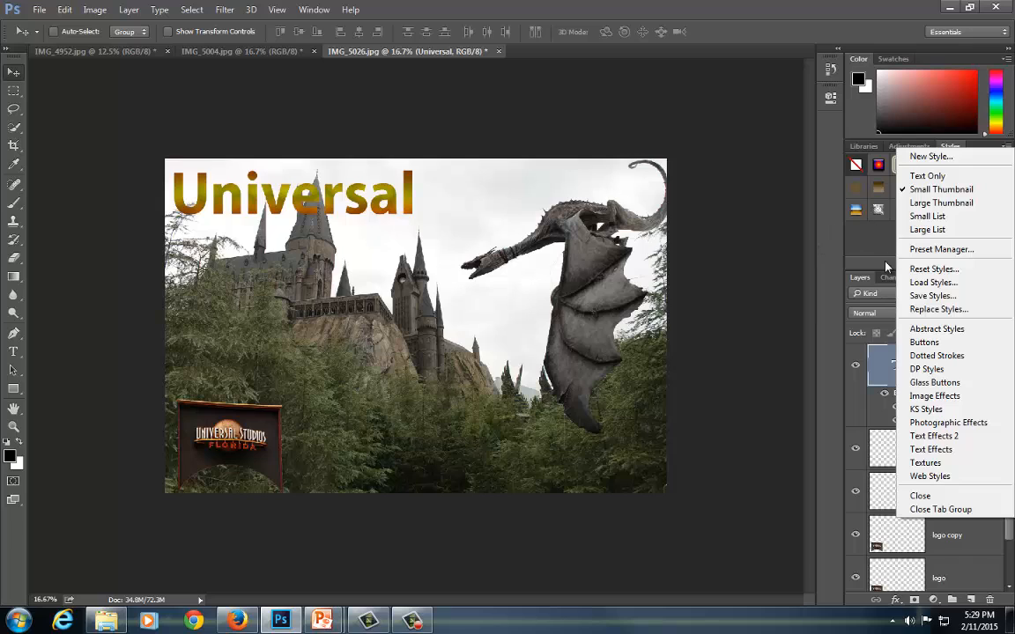
click(792, 226)
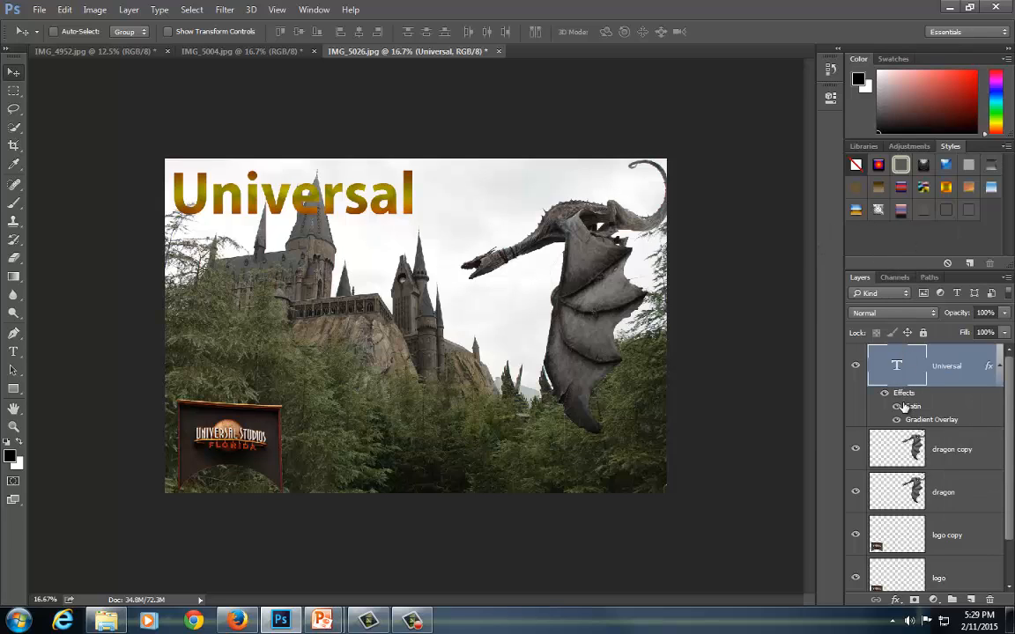
Select the logo layer and hide the logo copy layer above it.
scroll(912, 409, down, 1)
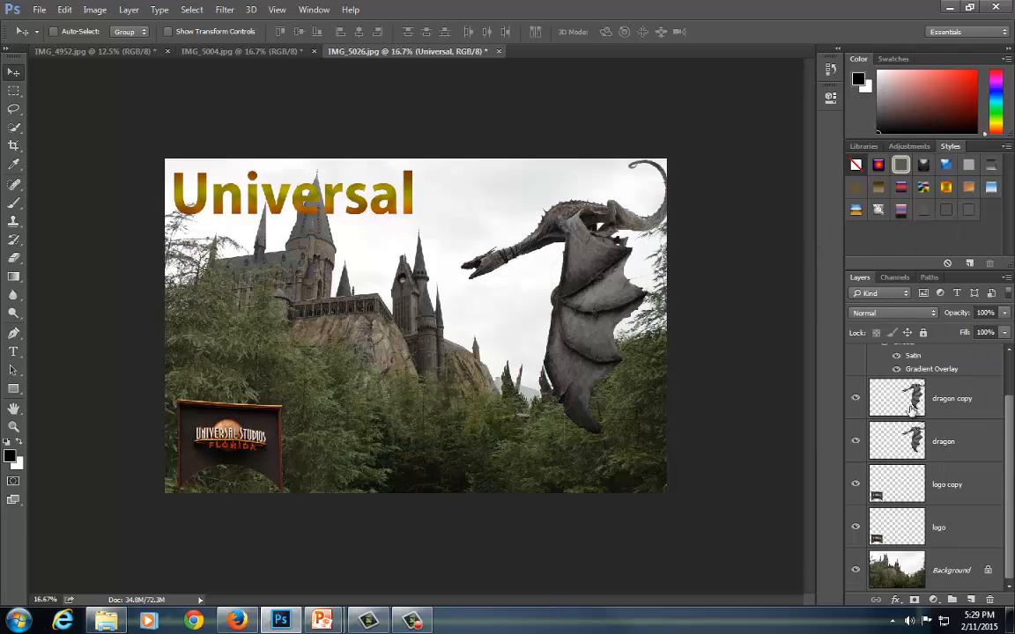
click(952, 486)
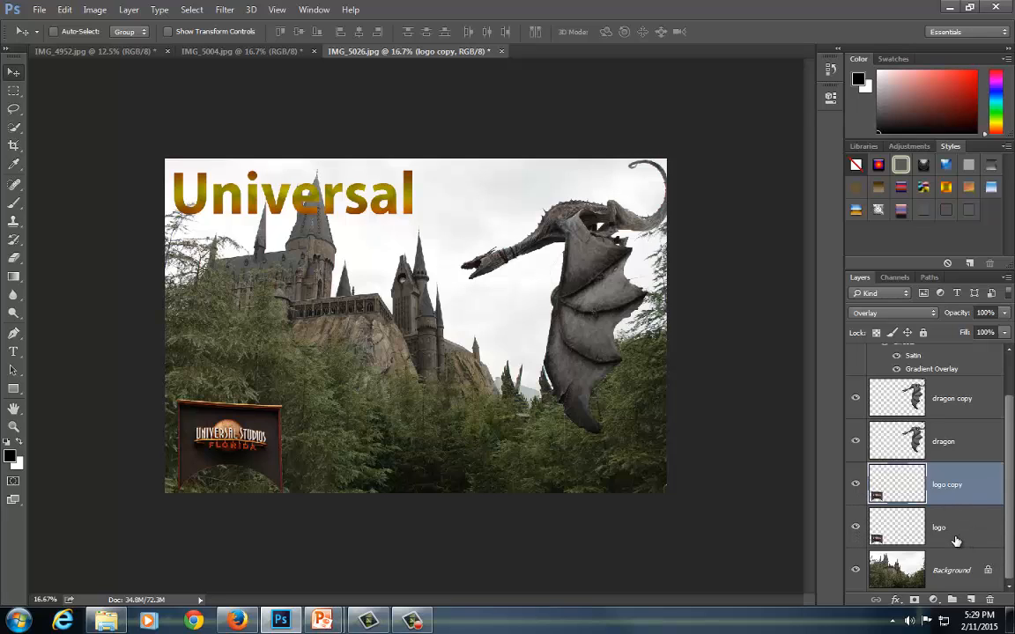
click(957, 539)
click(852, 486)
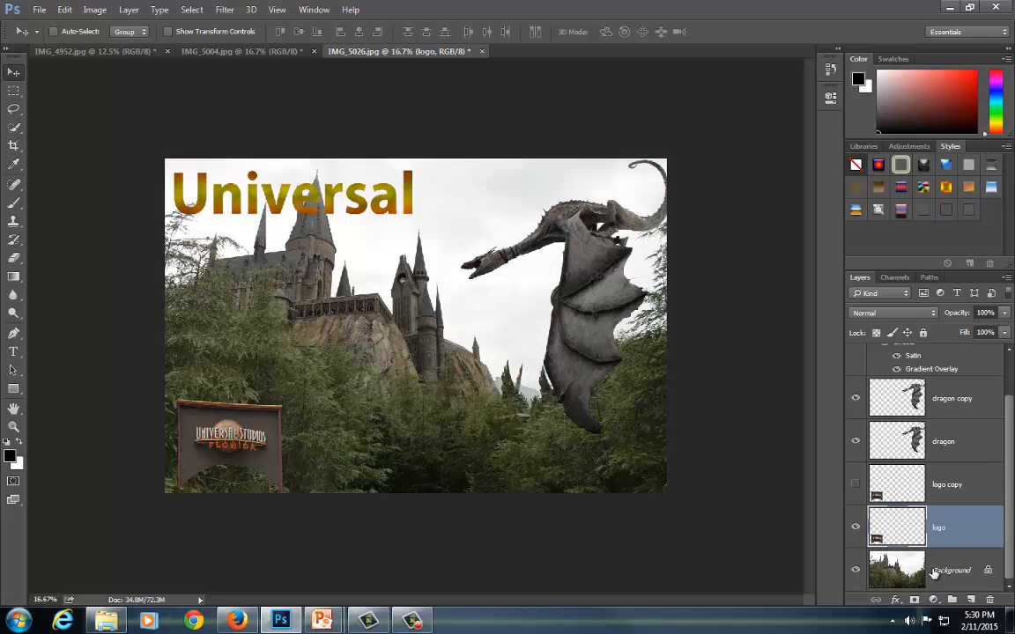
Add a 51 px inside Stroke effect in red (ab1616) to the logo layer.
click(895, 602)
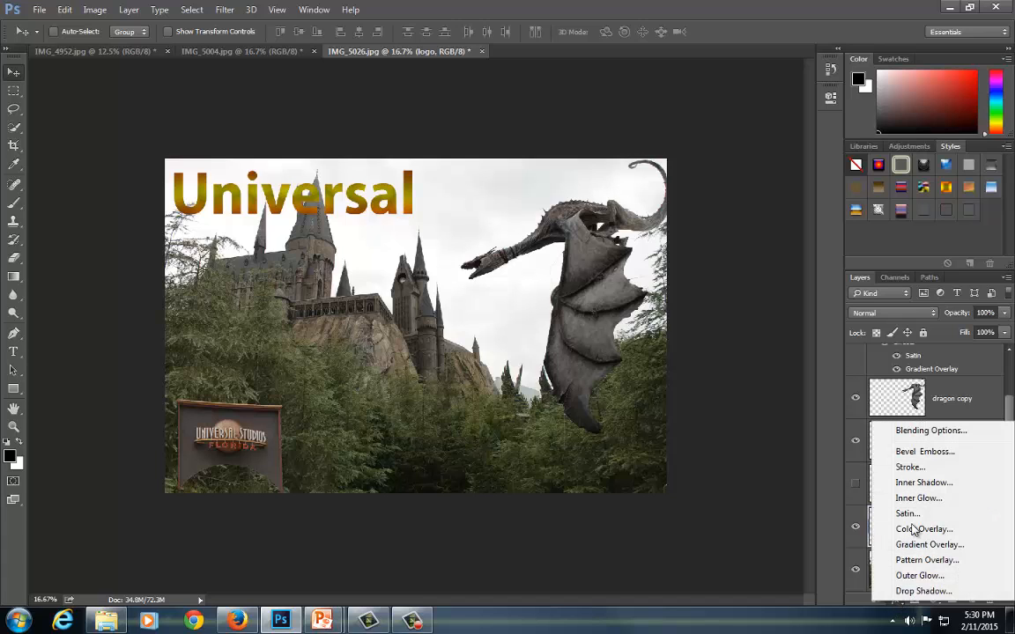
click(909, 468)
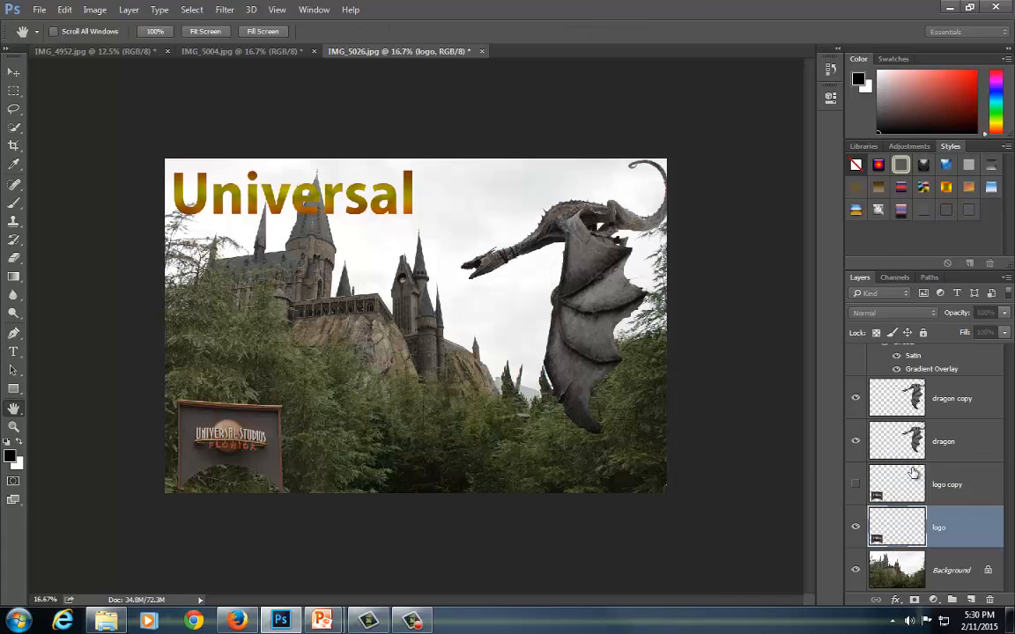
drag(605, 161, 622, 164)
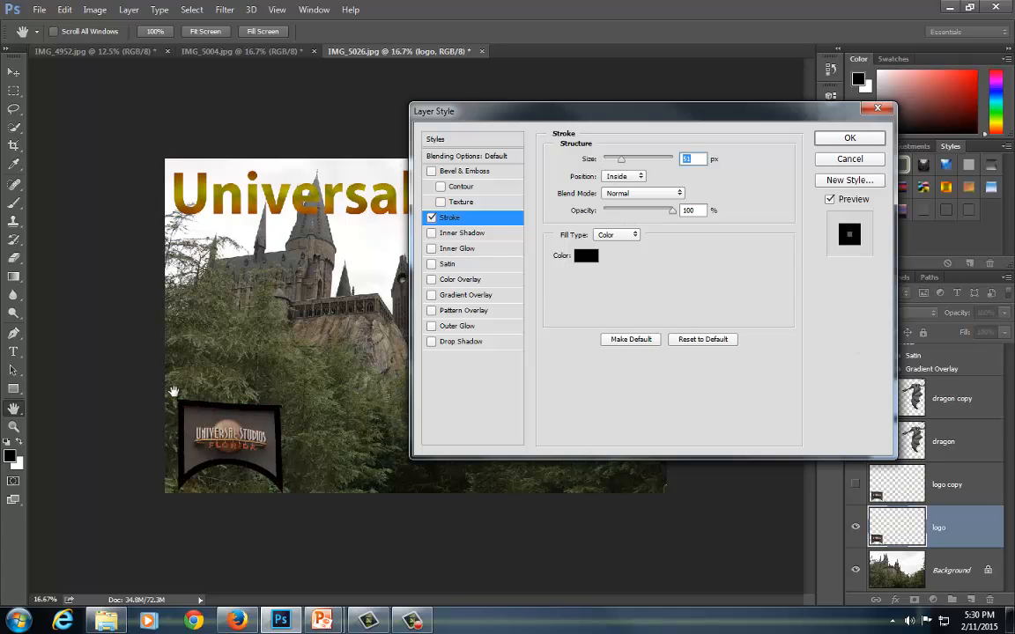
click(588, 257)
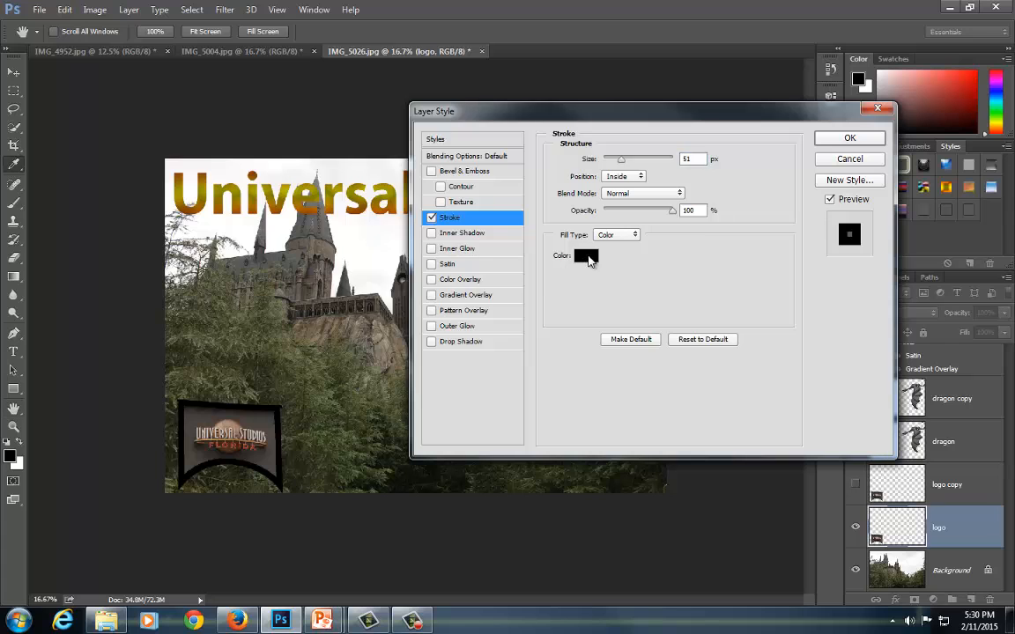
click(481, 210)
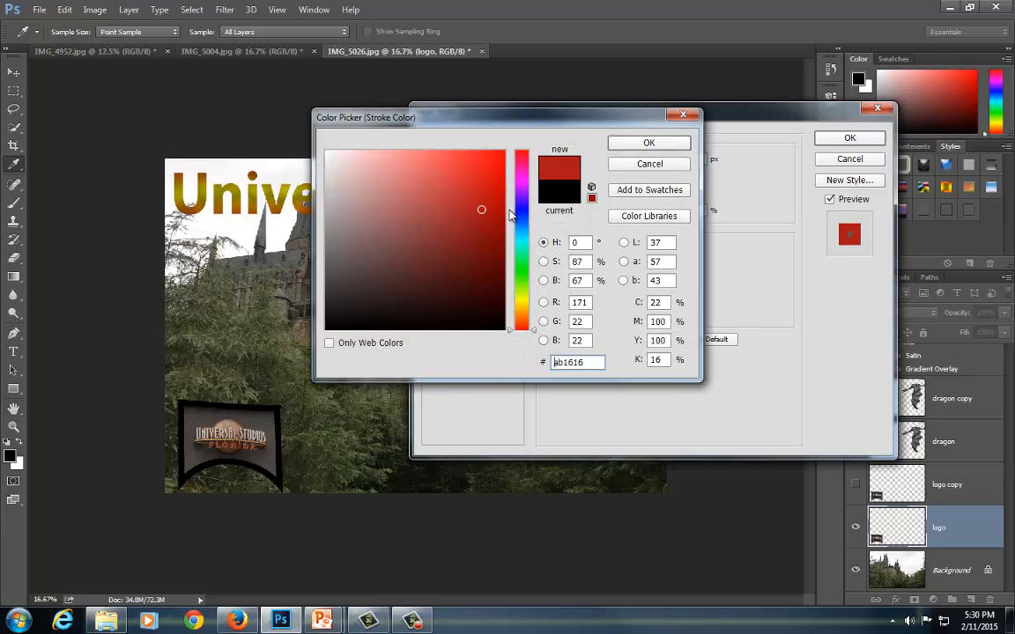
click(653, 143)
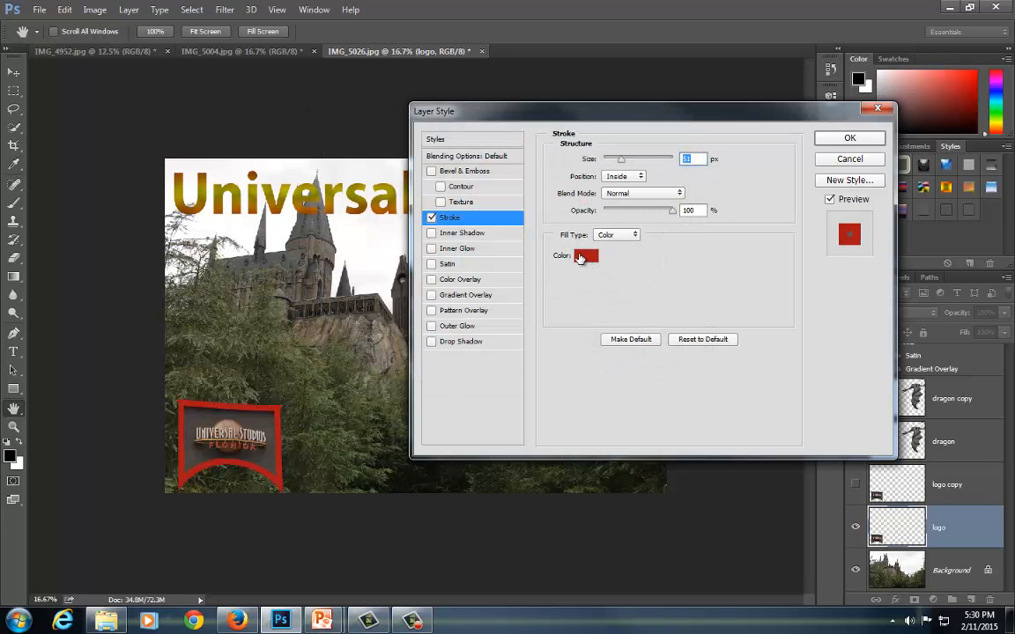
click(852, 139)
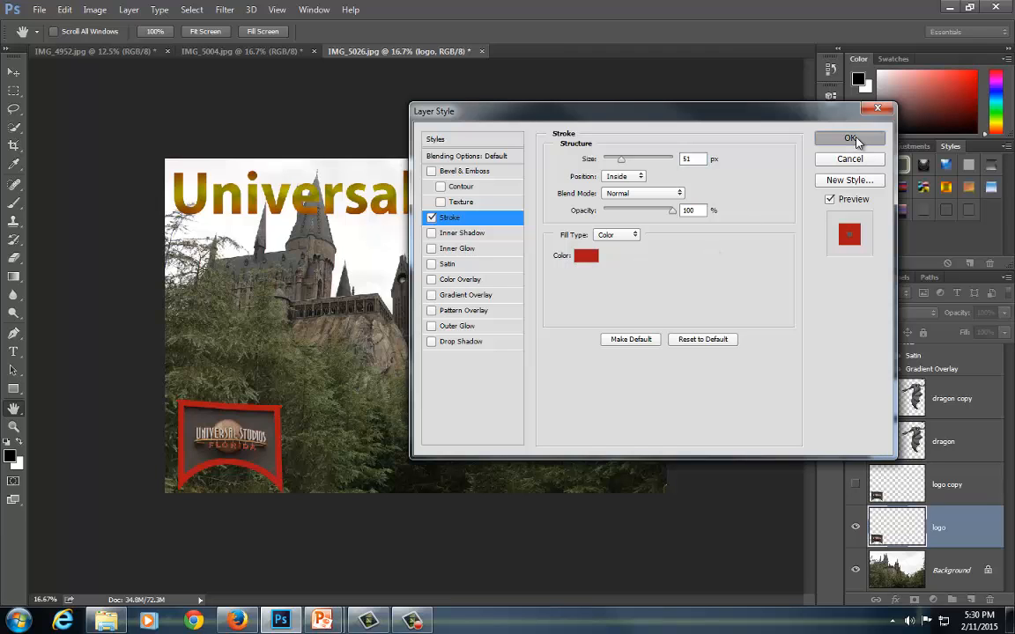
Try several preset styles on the Universal text layer, including drop shadow, outer glow and a multicoloured pattern style.
scroll(921, 497, down, 2)
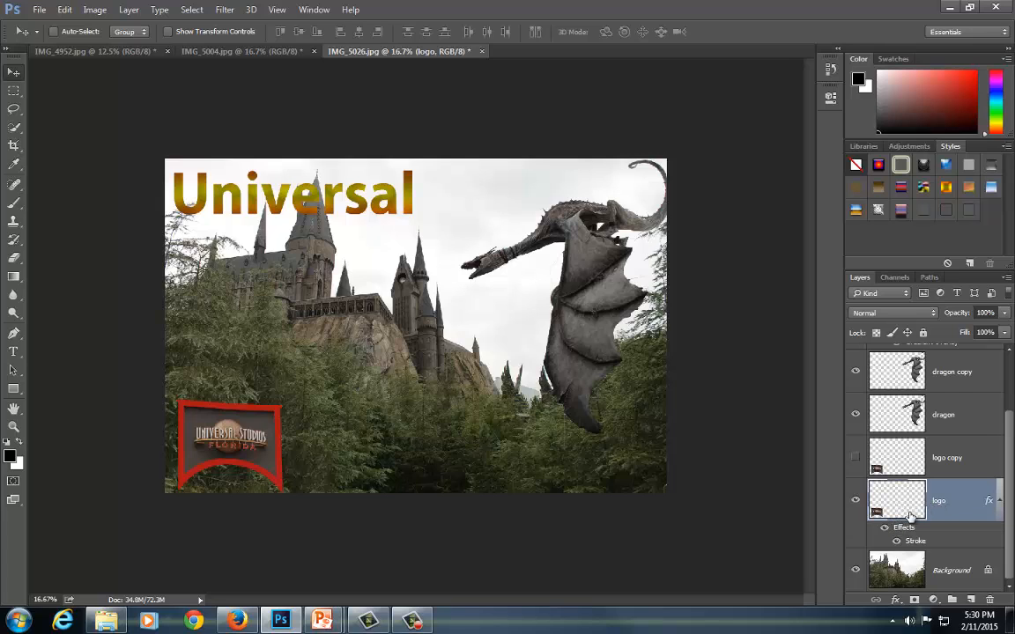
scroll(897, 525, up, 2)
scroll(896, 520, down, 2)
scroll(902, 516, up, 2)
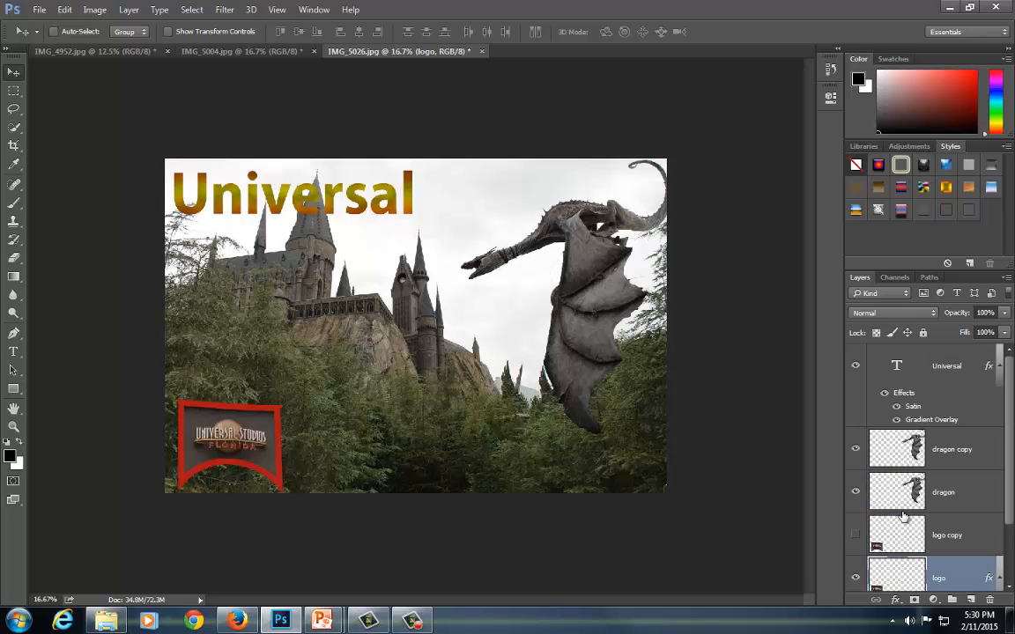
click(948, 366)
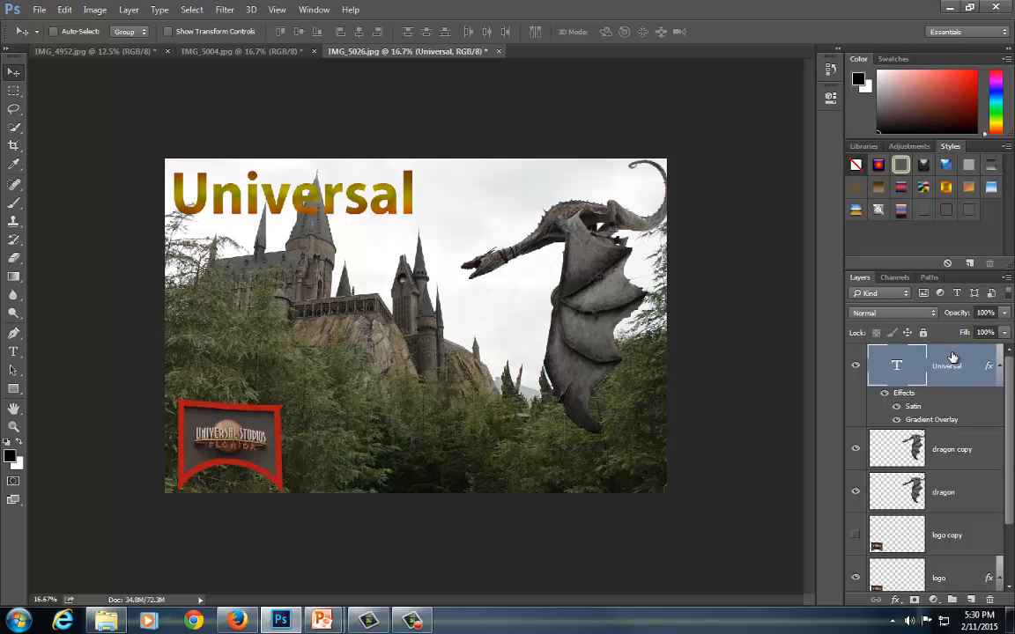
click(923, 211)
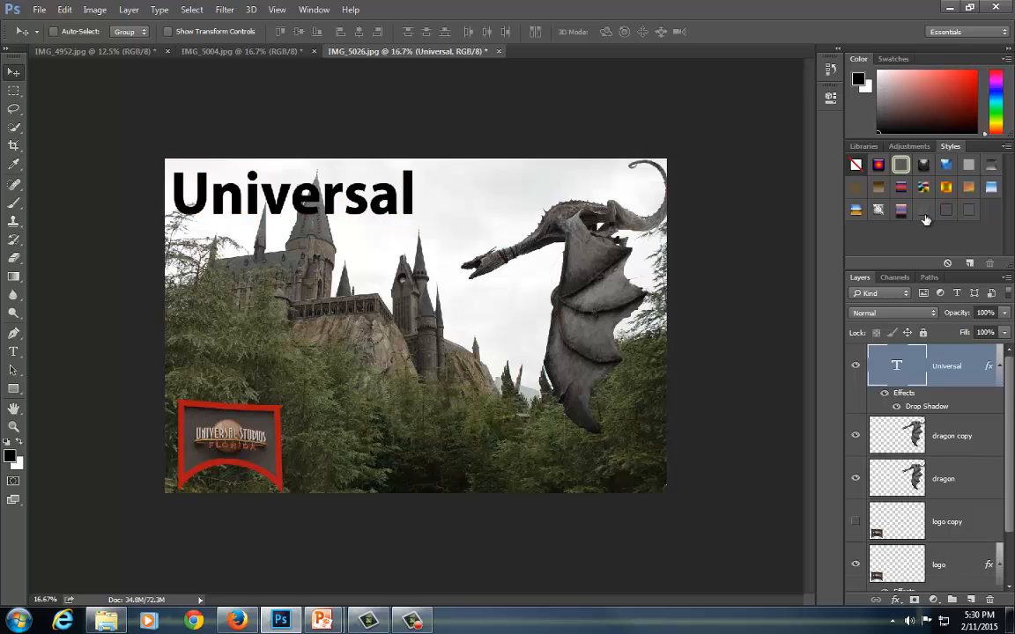
click(880, 166)
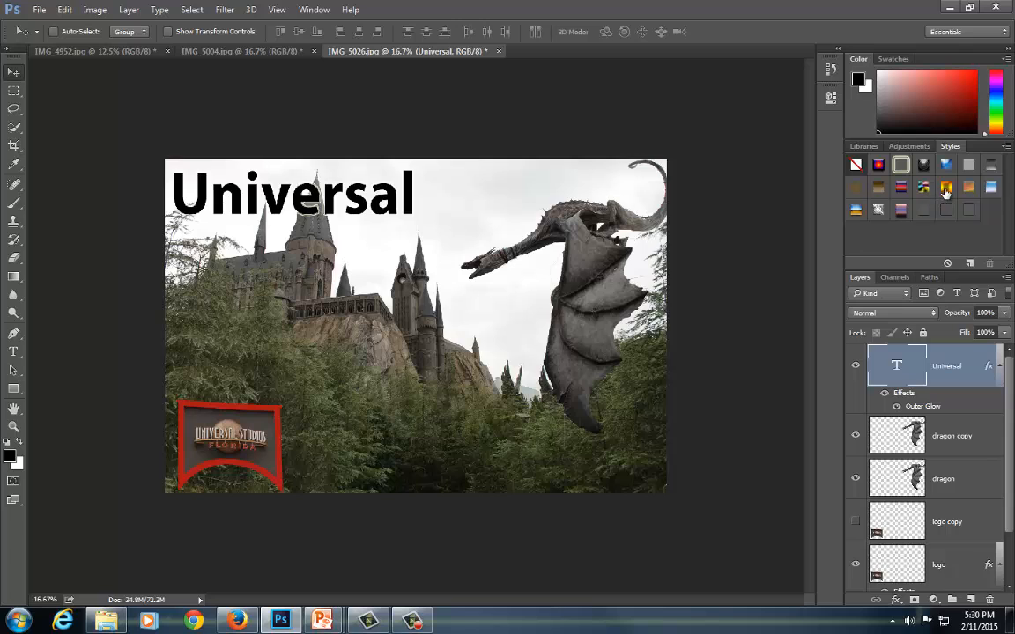
click(946, 189)
click(966, 190)
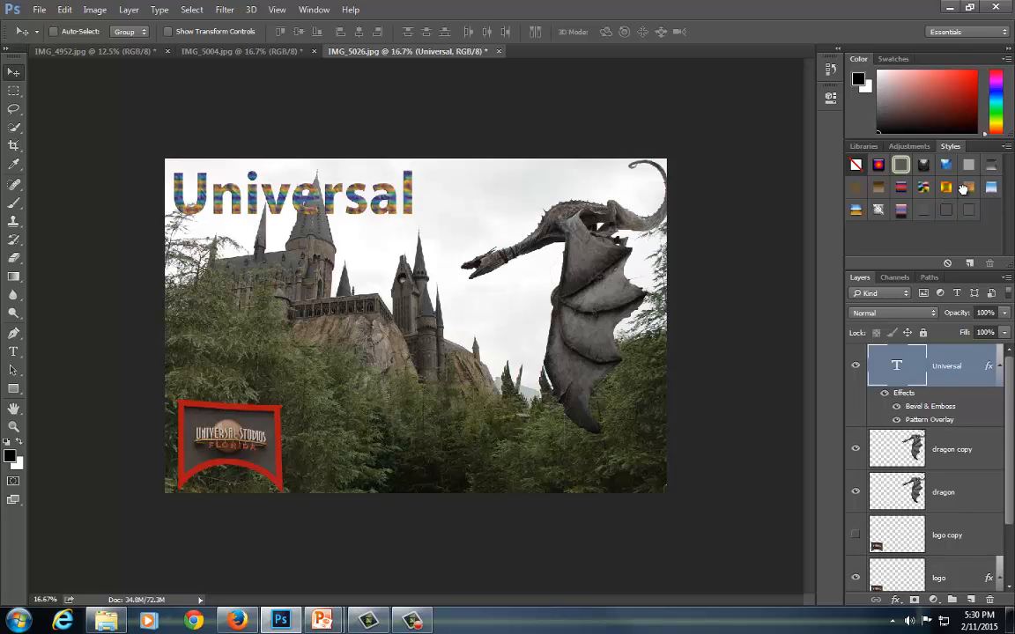
Append the Text Effects 2 styles to the presets and apply the glossy green style to the Universal text.
click(1007, 147)
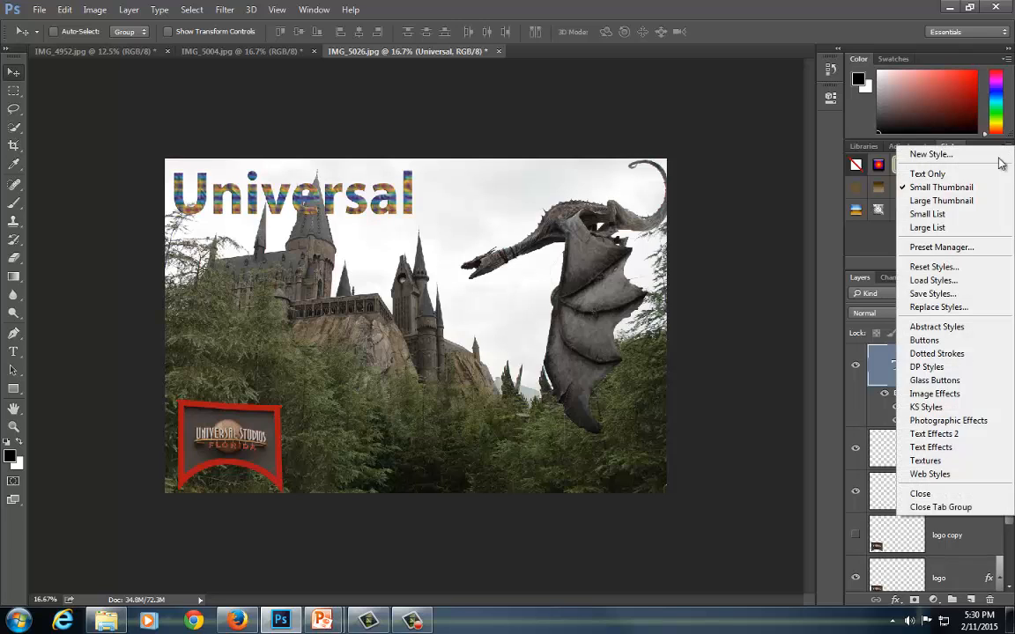
click(955, 436)
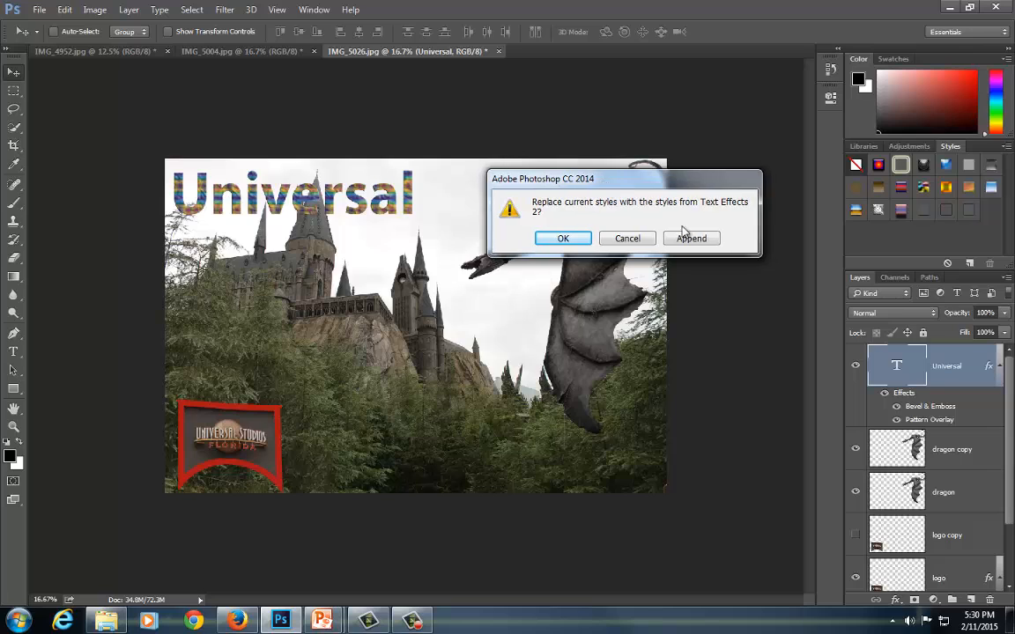
click(692, 239)
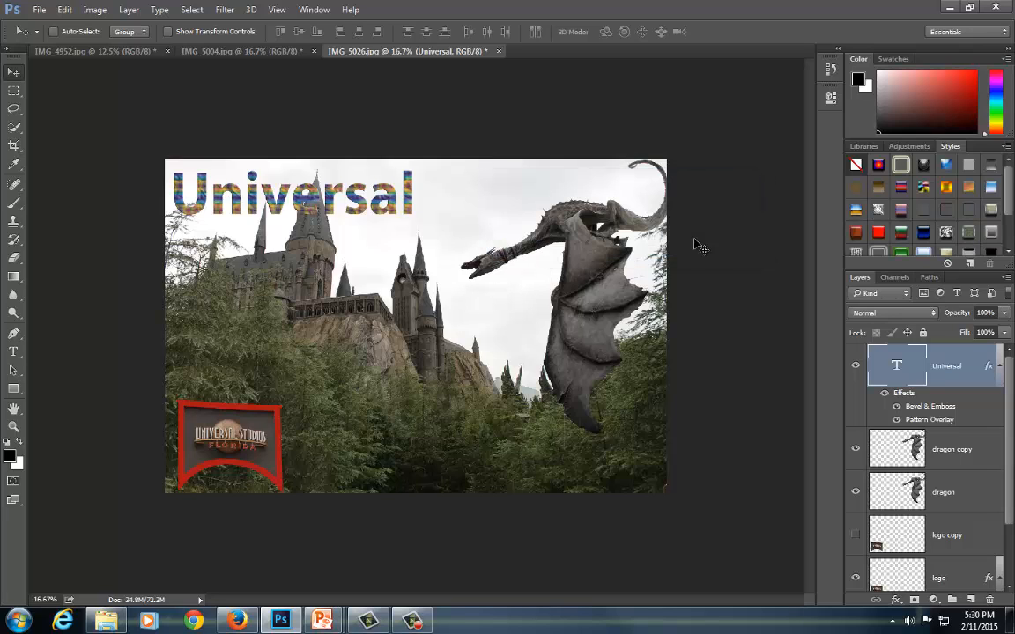
scroll(908, 189, down, 1)
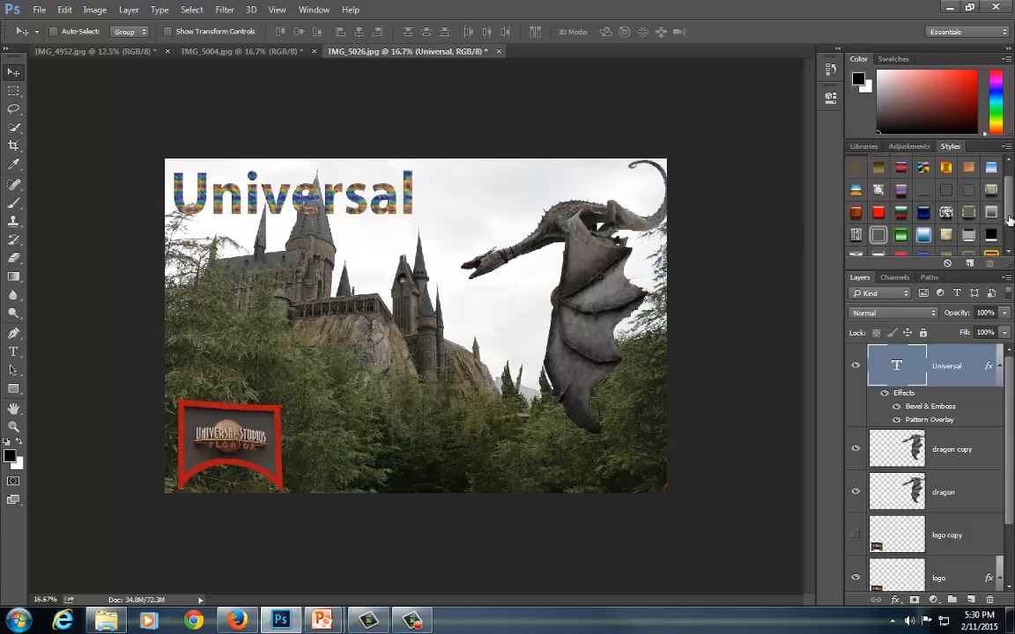
click(901, 234)
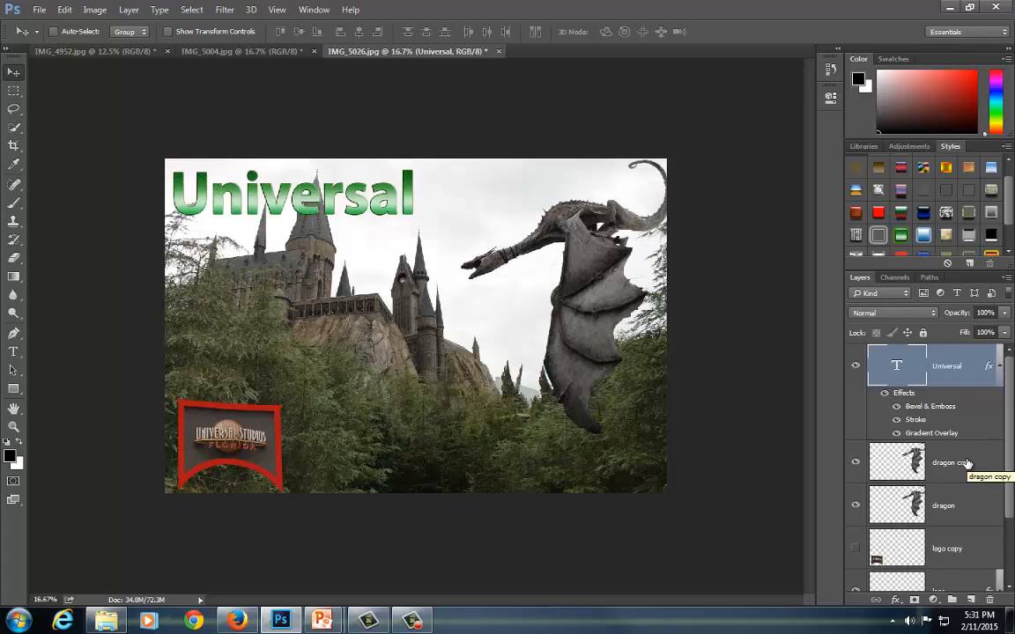
Try lowering the fill of the Universal text layer and return it to 100%.
scroll(962, 464, down, 2)
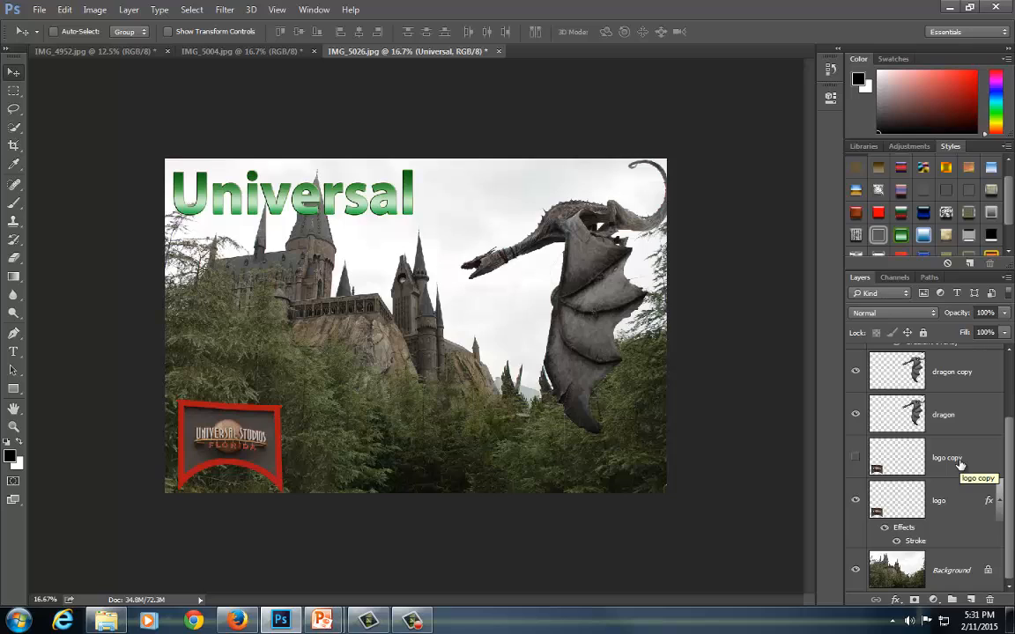
scroll(961, 465, up, 2)
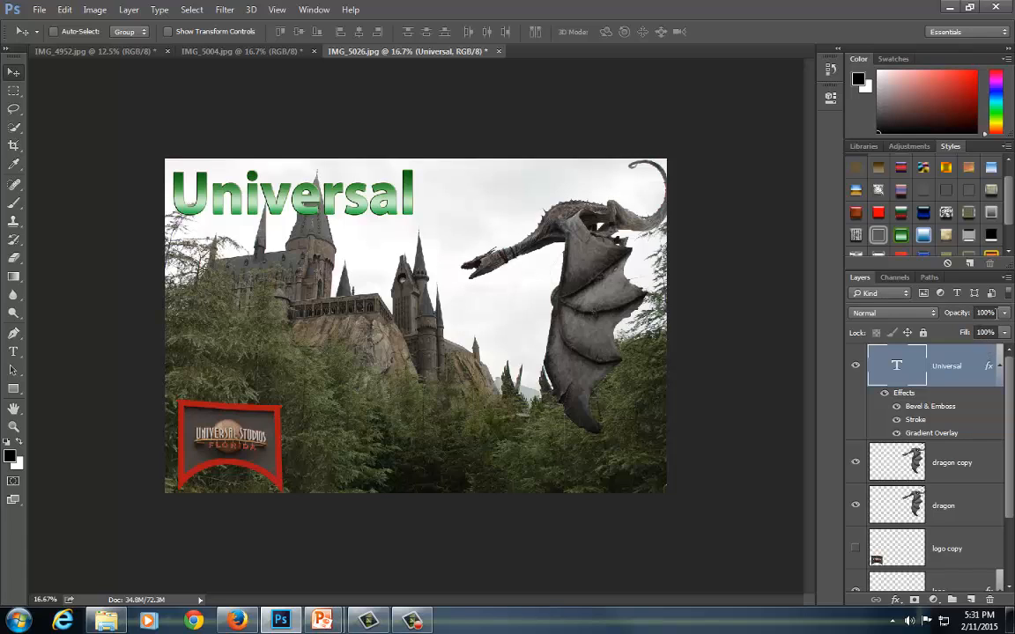
click(1003, 333)
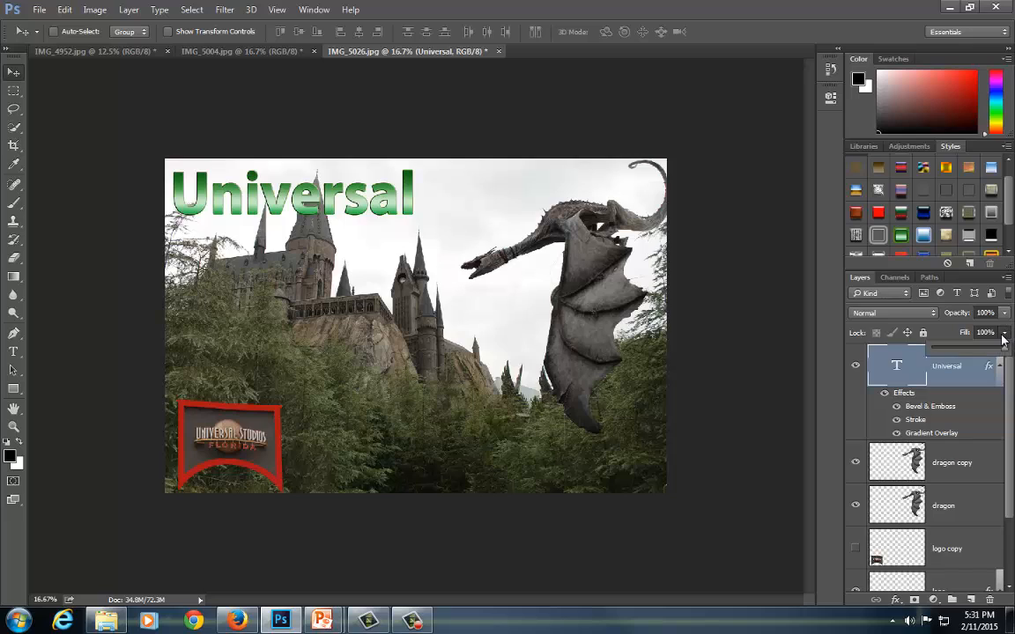
drag(1005, 352, 919, 350)
drag(935, 353, 1010, 361)
Lower the logo layer's fill to 0% to show only its stroke, and restore the fill to 100%.
drag(1010, 425, 1010, 487)
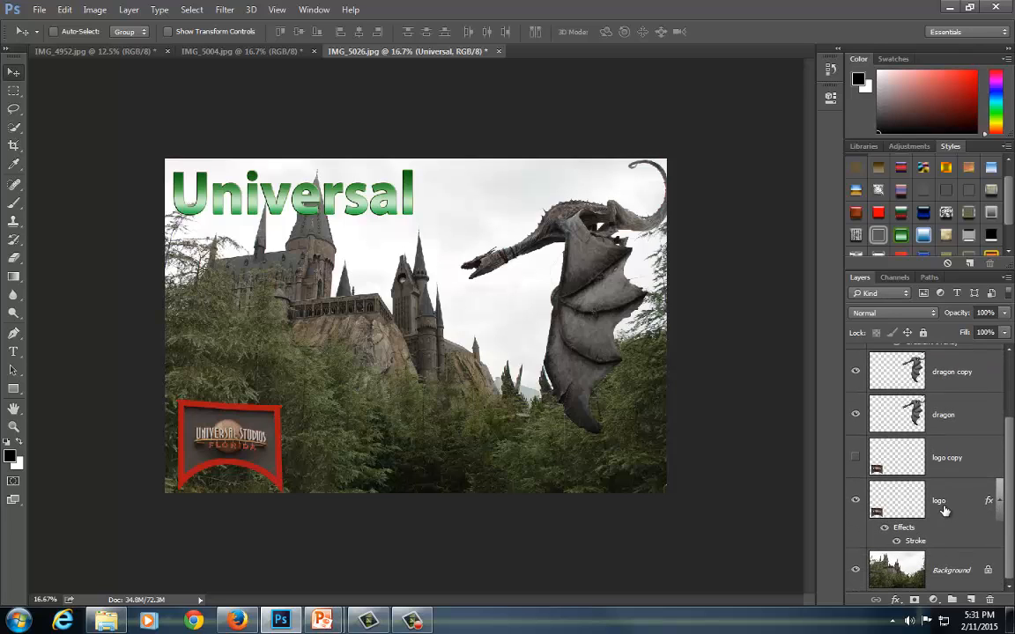
click(944, 511)
click(1005, 333)
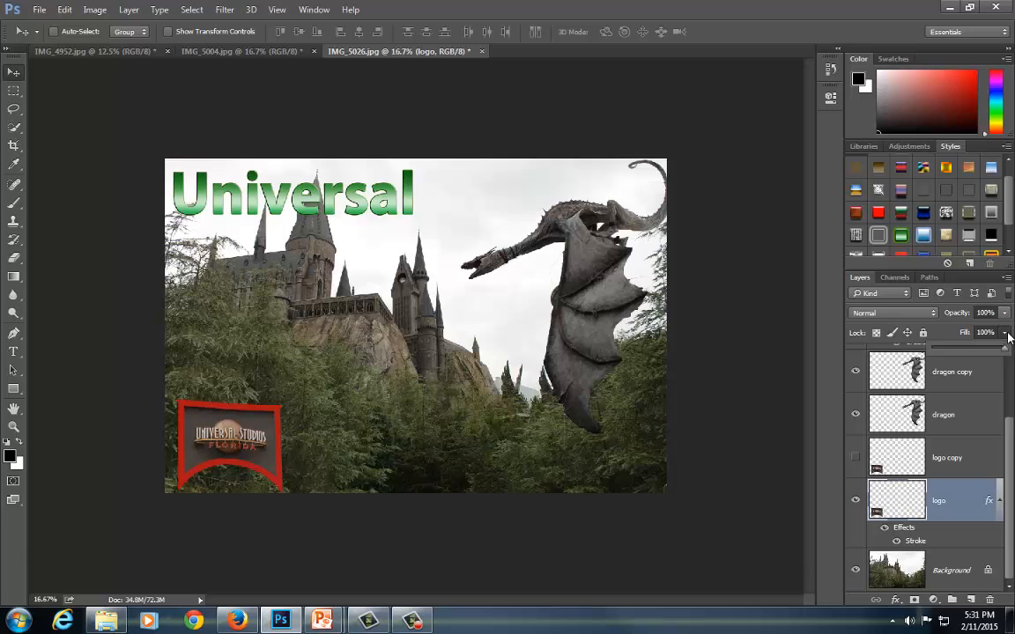
drag(1005, 353, 832, 320)
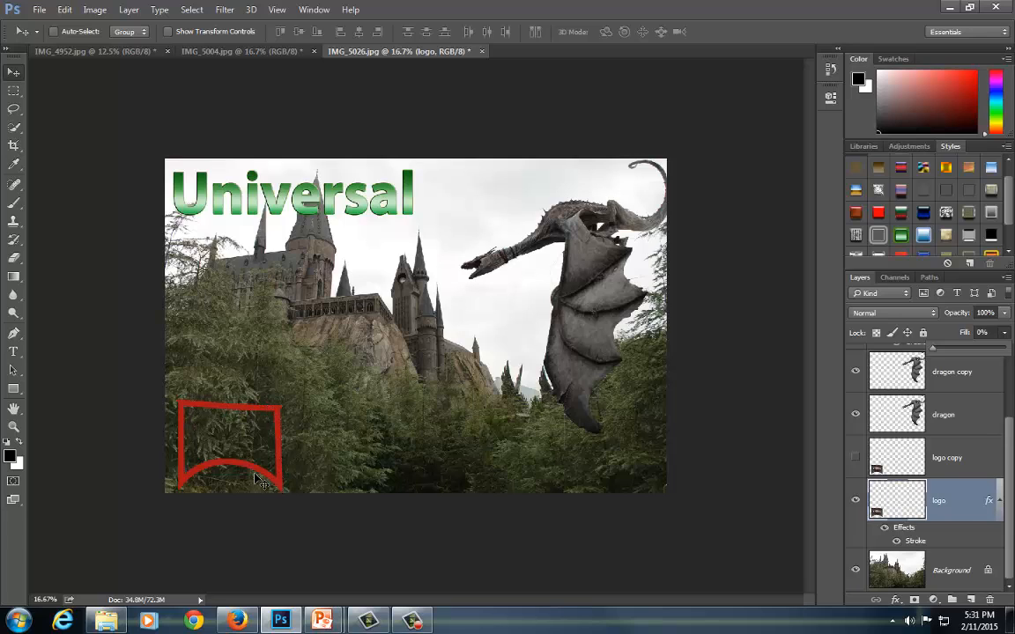
click(1005, 314)
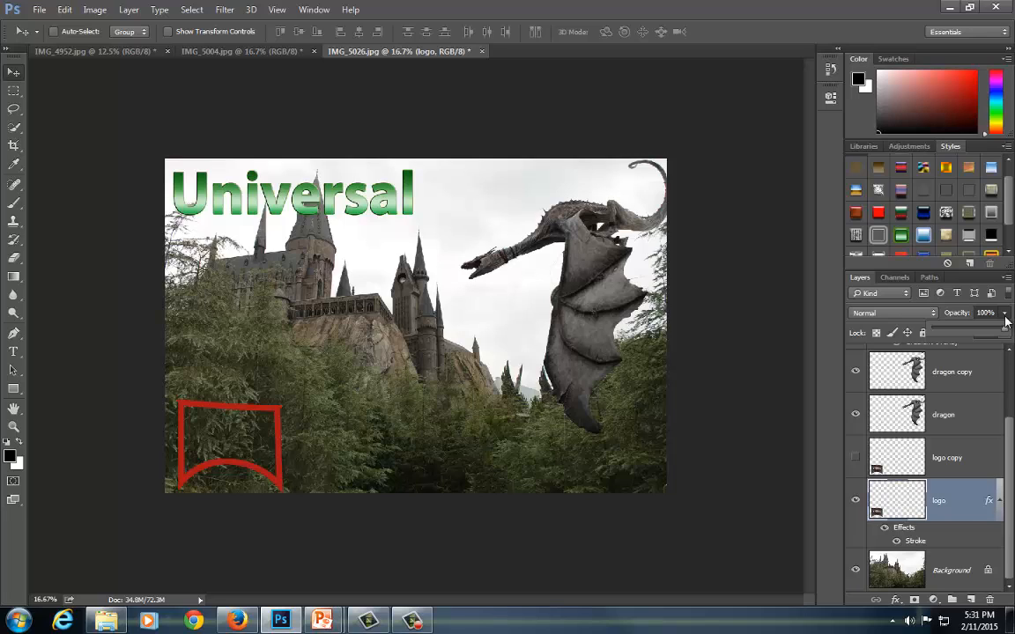
click(1004, 317)
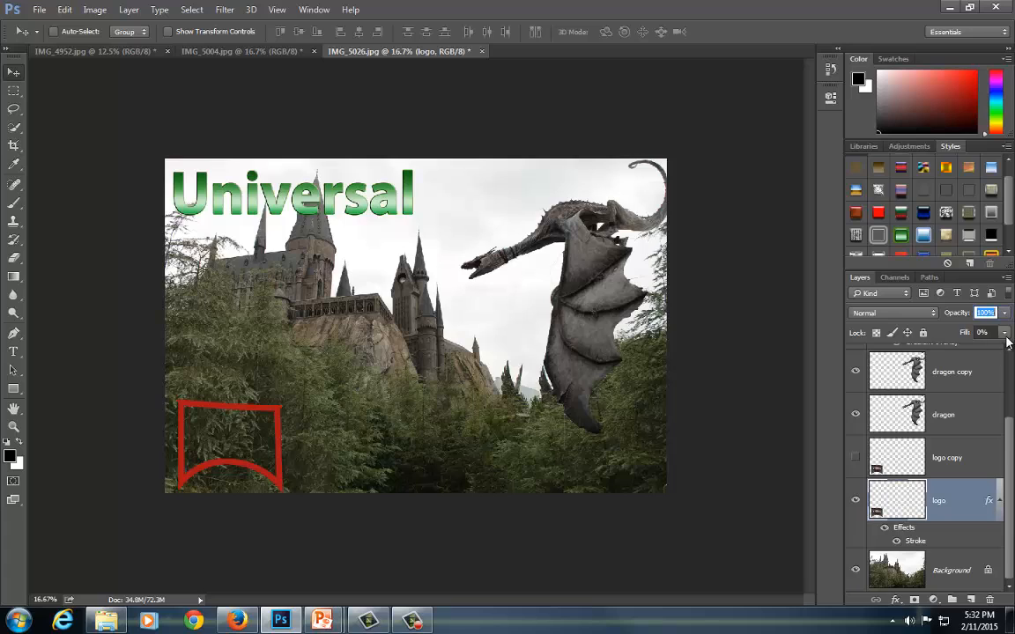
click(1006, 335)
drag(940, 350, 1010, 353)
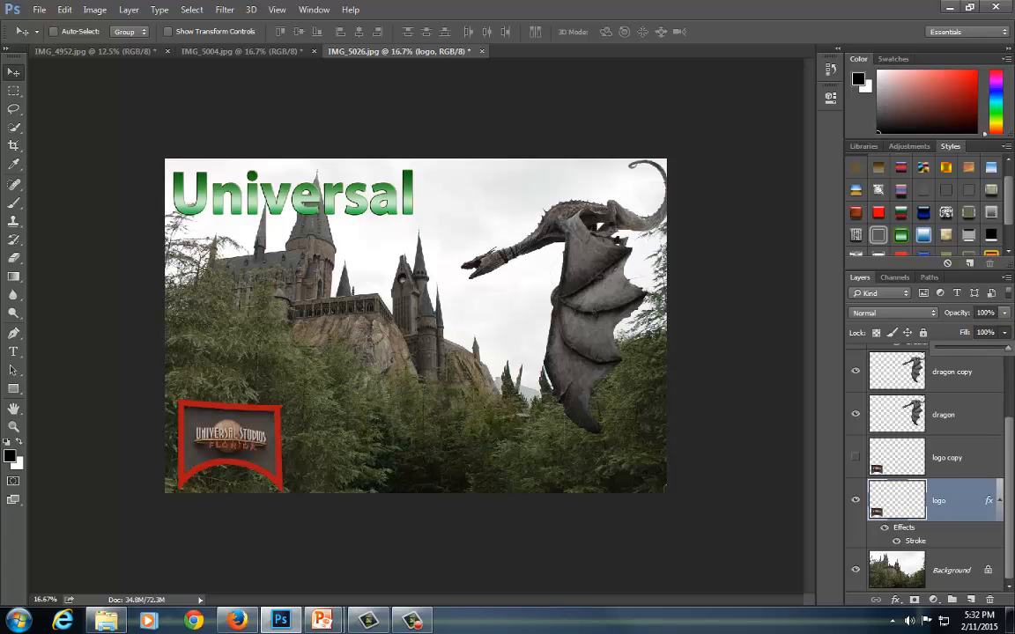
Hide the Gradient Overlay effect on the Universal text layer and lower the layer's fill to 0%.
scroll(929, 414, up, 2)
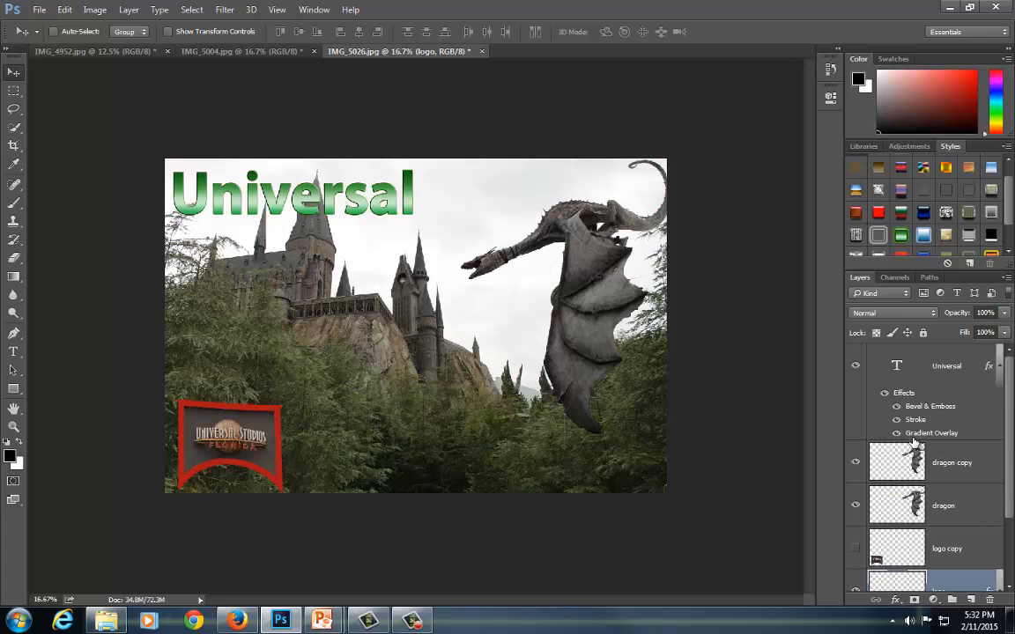
click(896, 432)
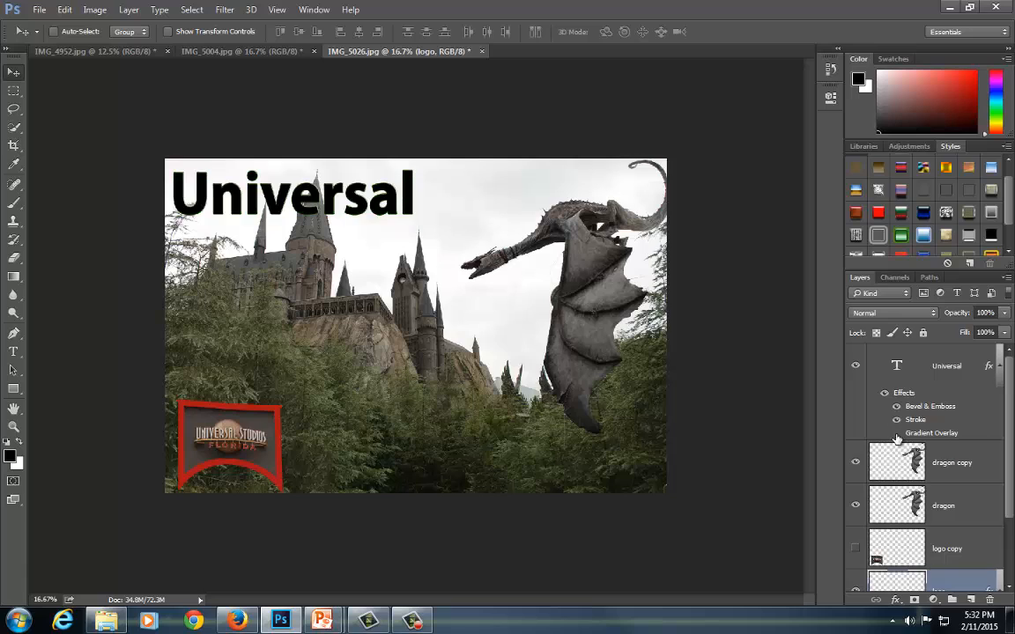
click(941, 368)
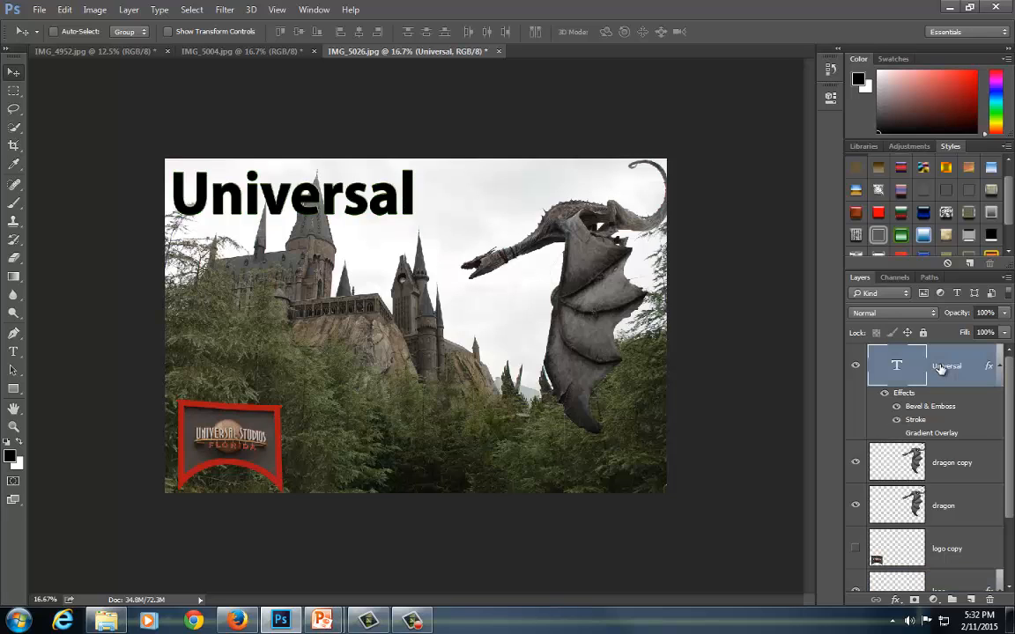
click(1004, 337)
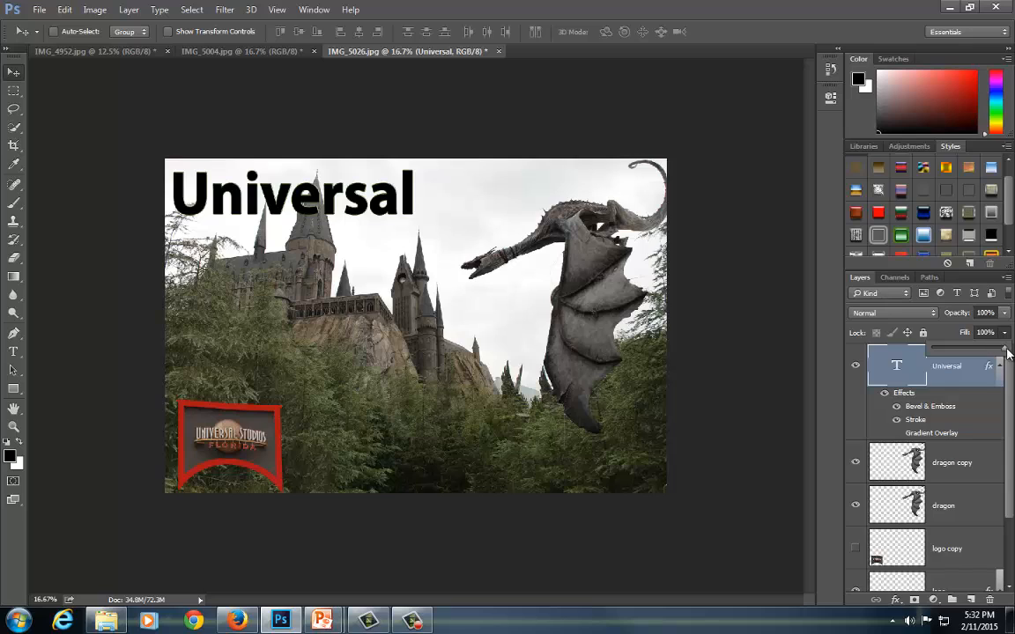
drag(1001, 349, 927, 357)
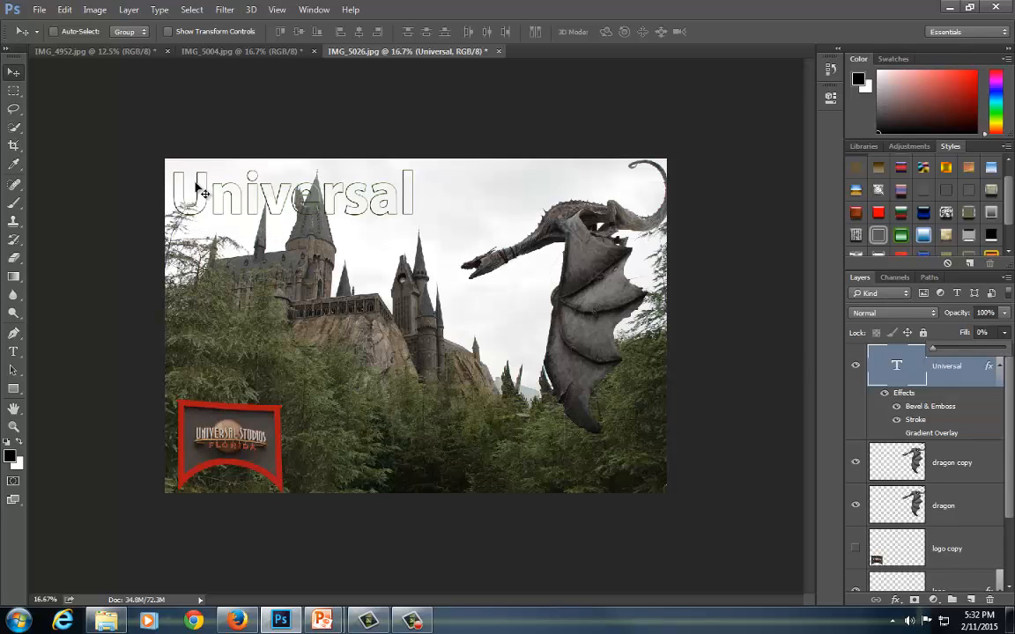
Try the outlined Universal text over the trees beside the logo, and return it above the castle.
drag(261, 216, 387, 450)
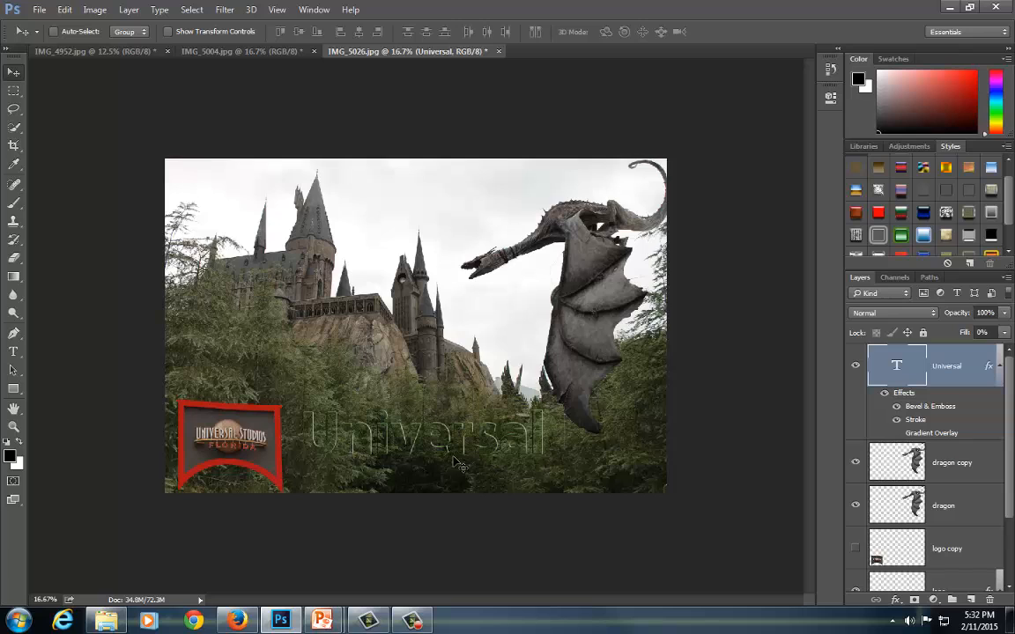
drag(471, 435, 336, 210)
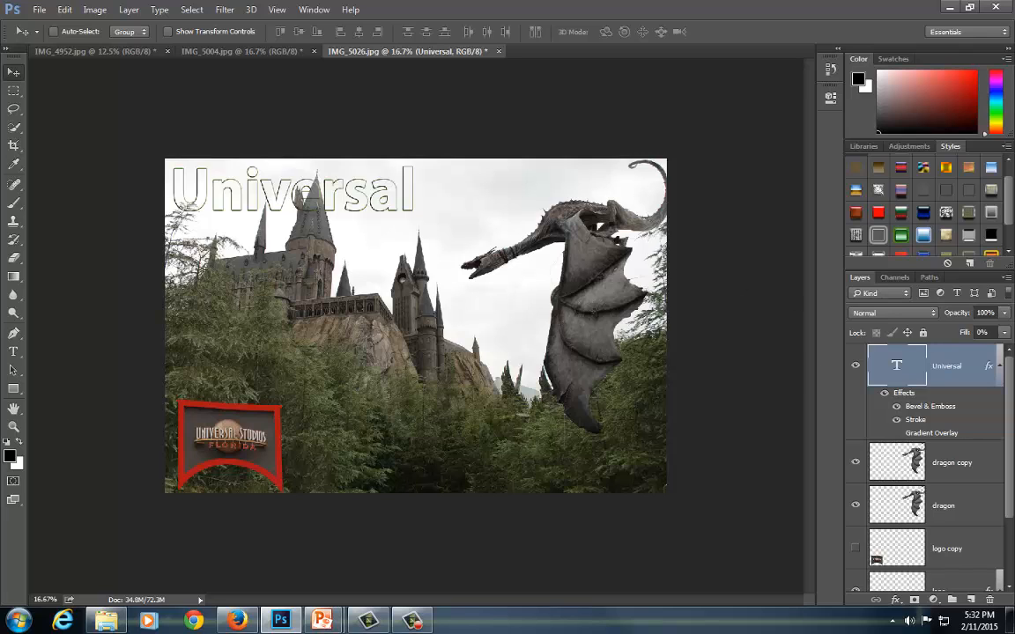
scroll(909, 361, down, 2)
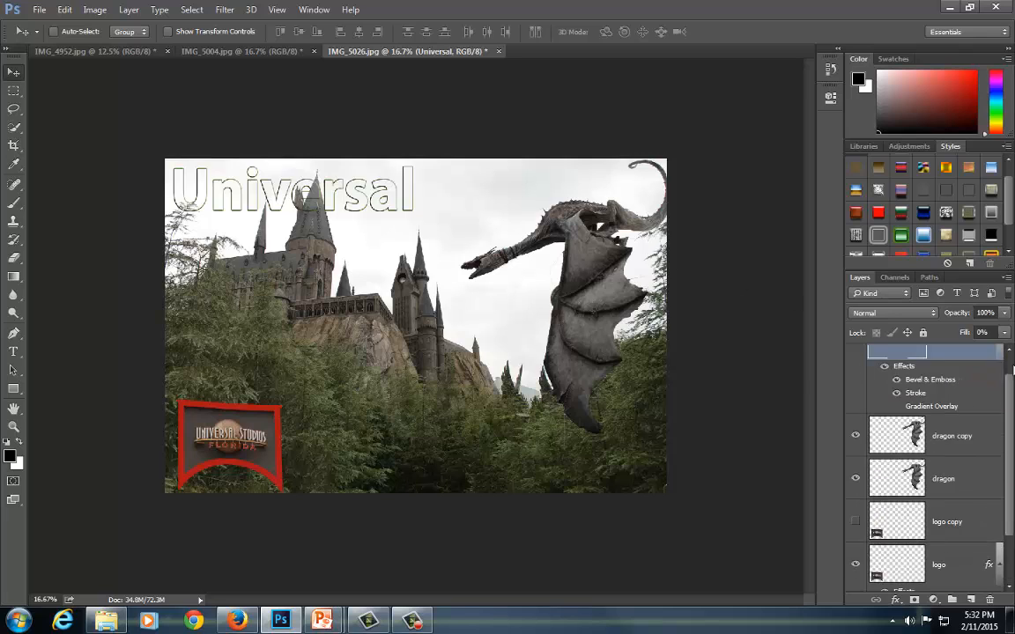
drag(1013, 369, 1010, 398)
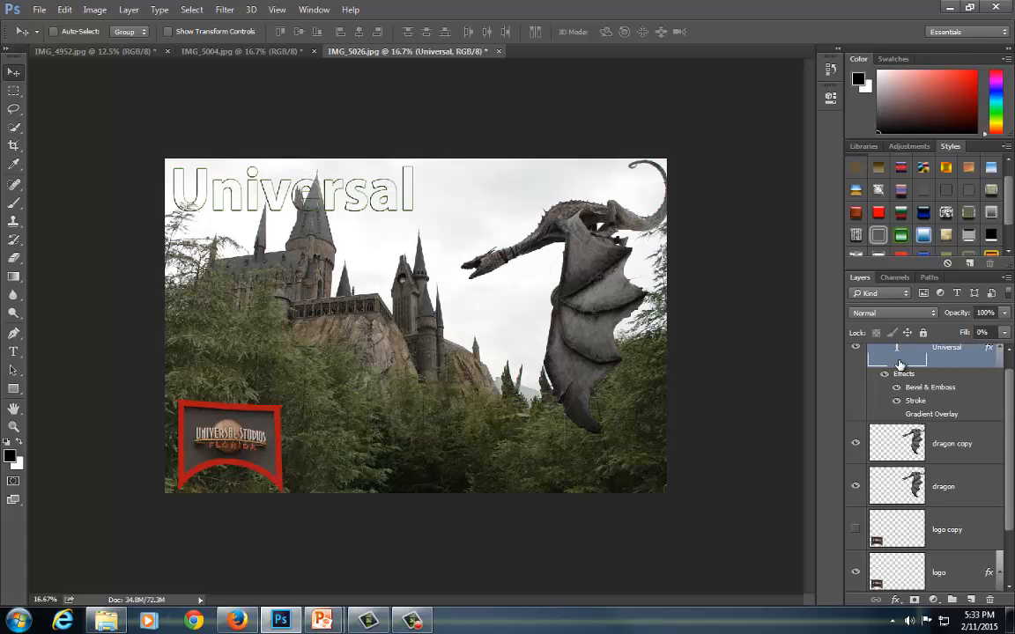
click(1011, 363)
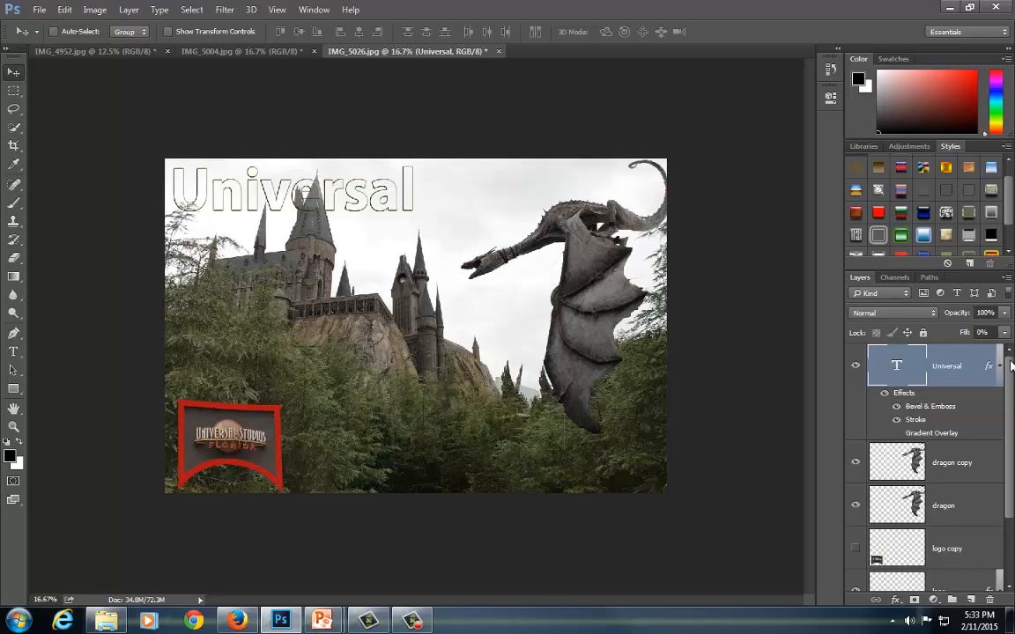
Save the layered document as a Photoshop file named composite in the Images folder, with Maximize Compatibility on.
click(39, 10)
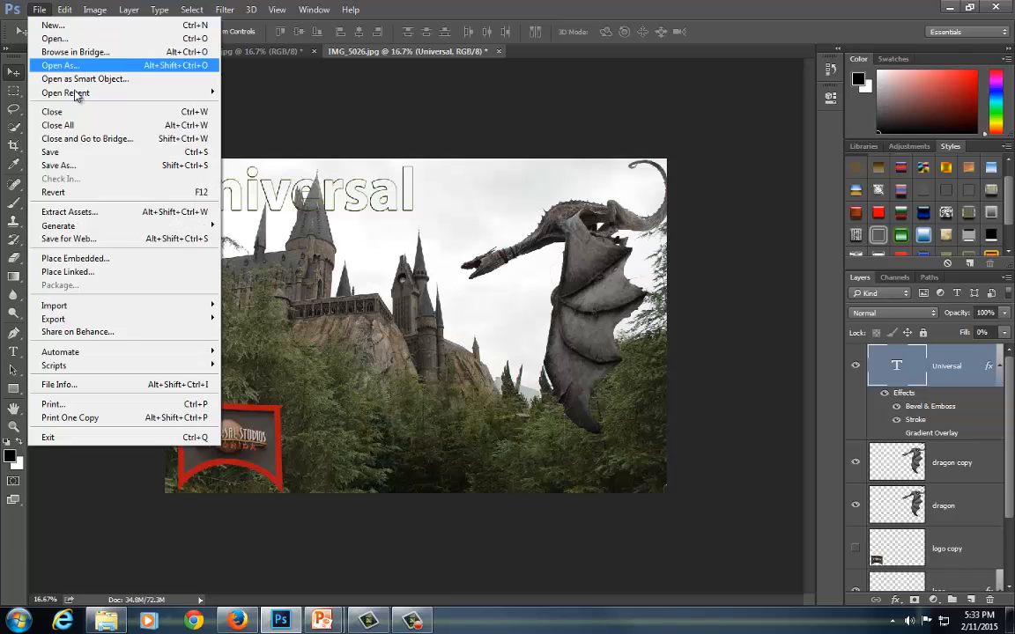
click(58, 165)
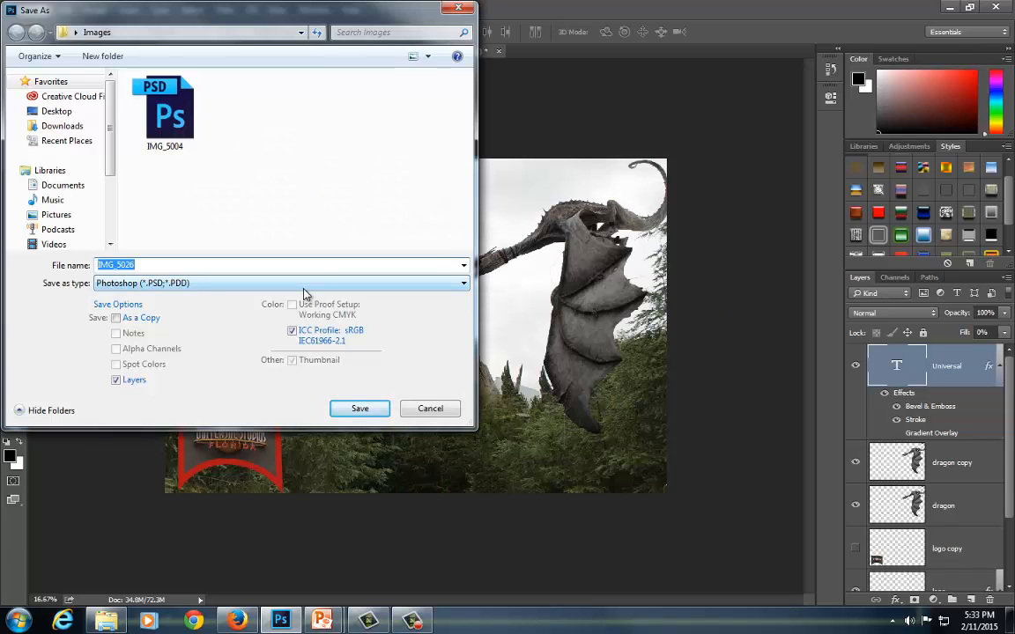
text(composite)
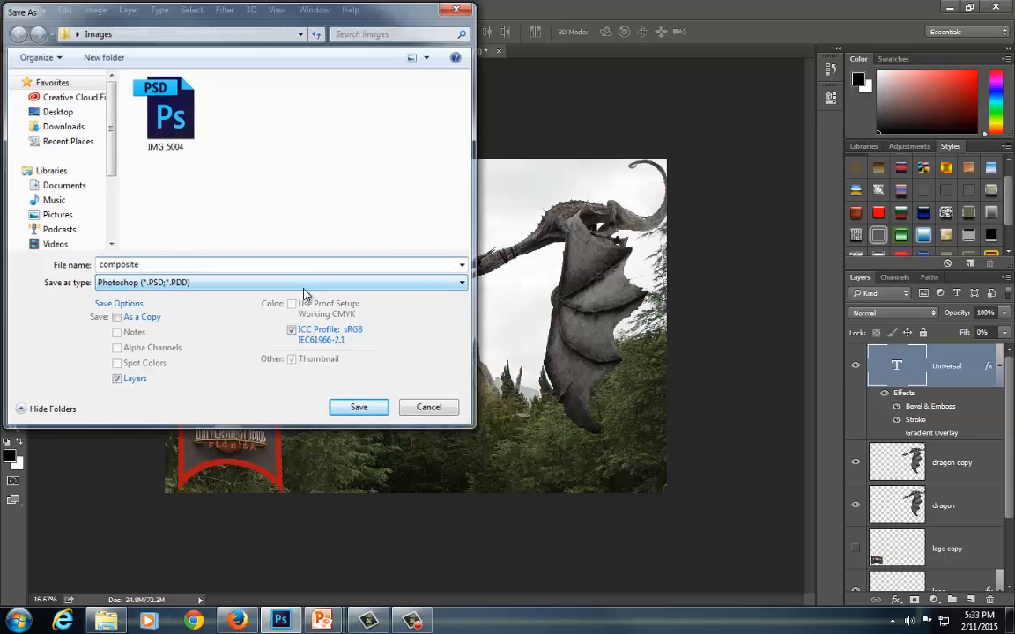
key(Return)
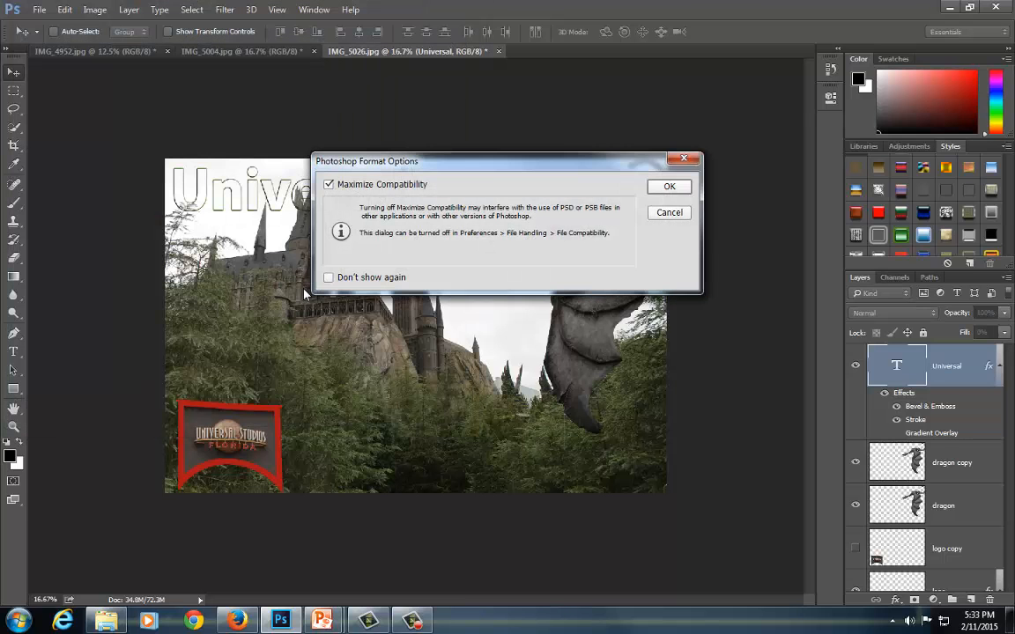
click(670, 188)
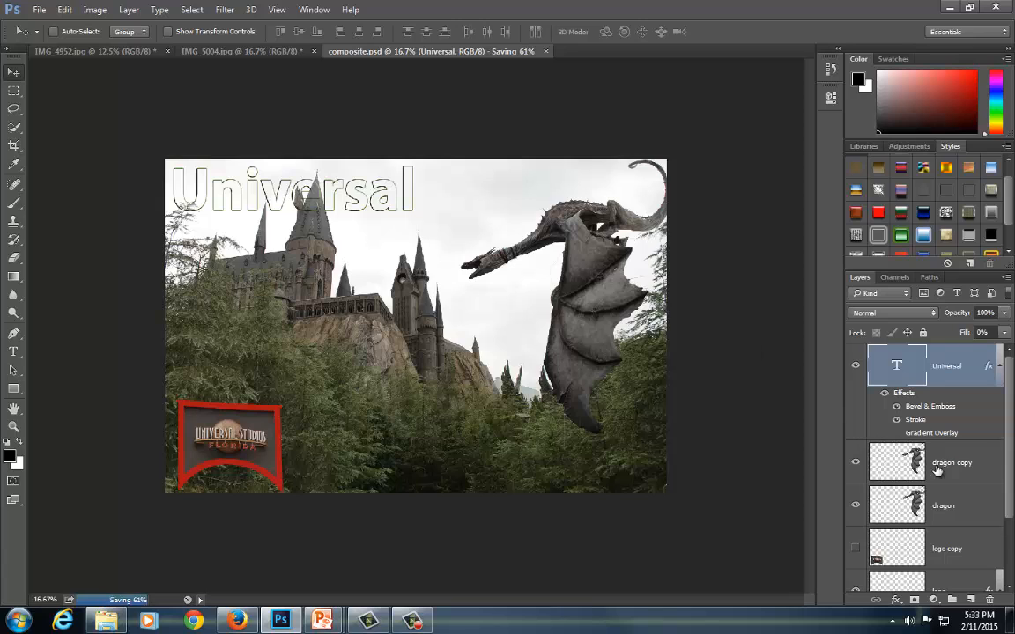
Select the dragon copy layer and set up a Save for Web export in JPEG High format.
drag(1009, 463, 993, 386)
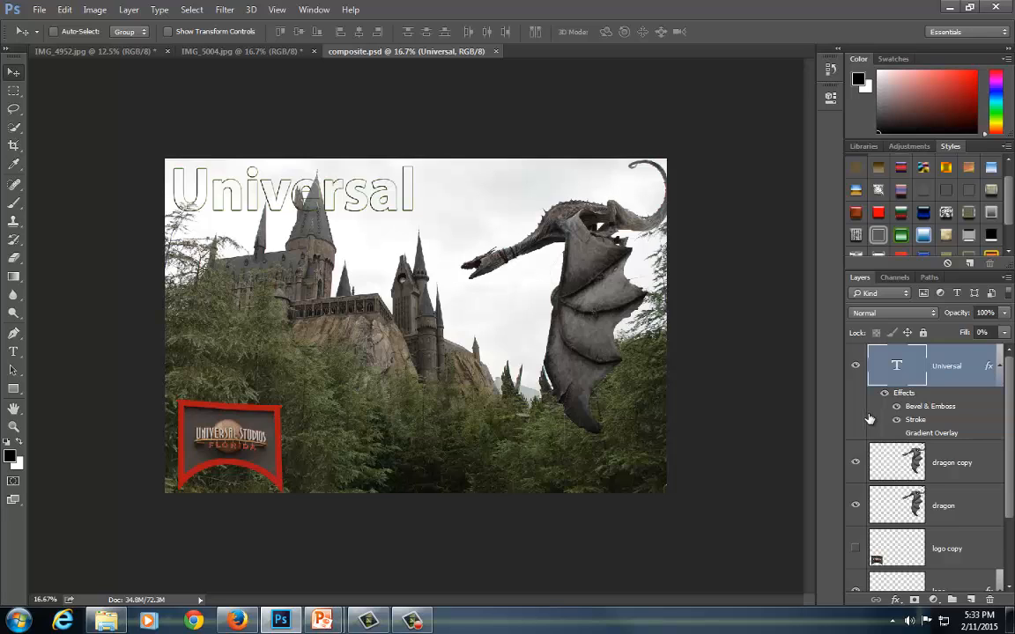
click(927, 459)
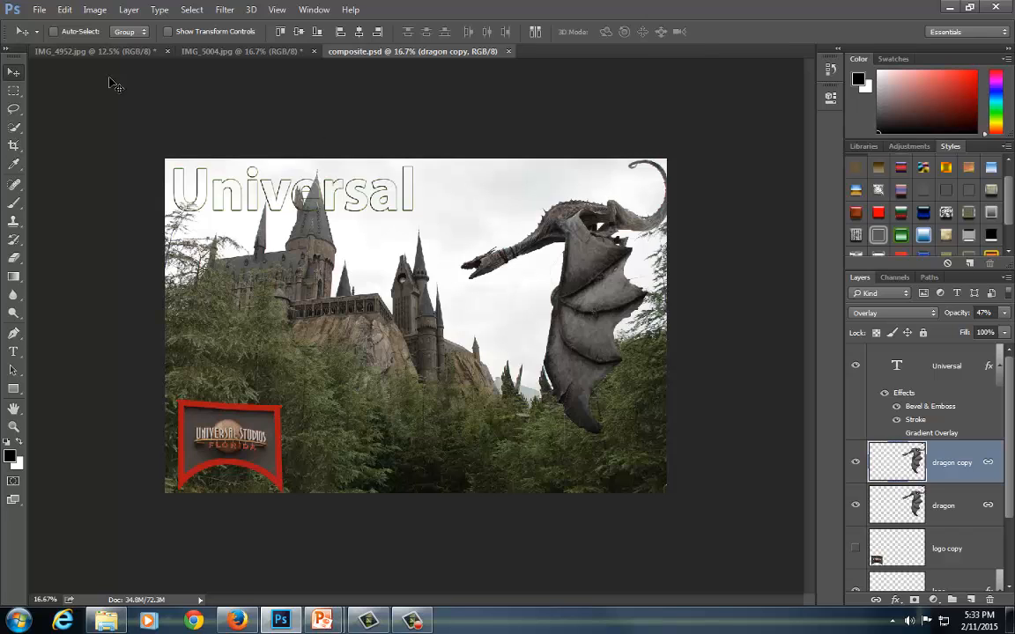
click(40, 11)
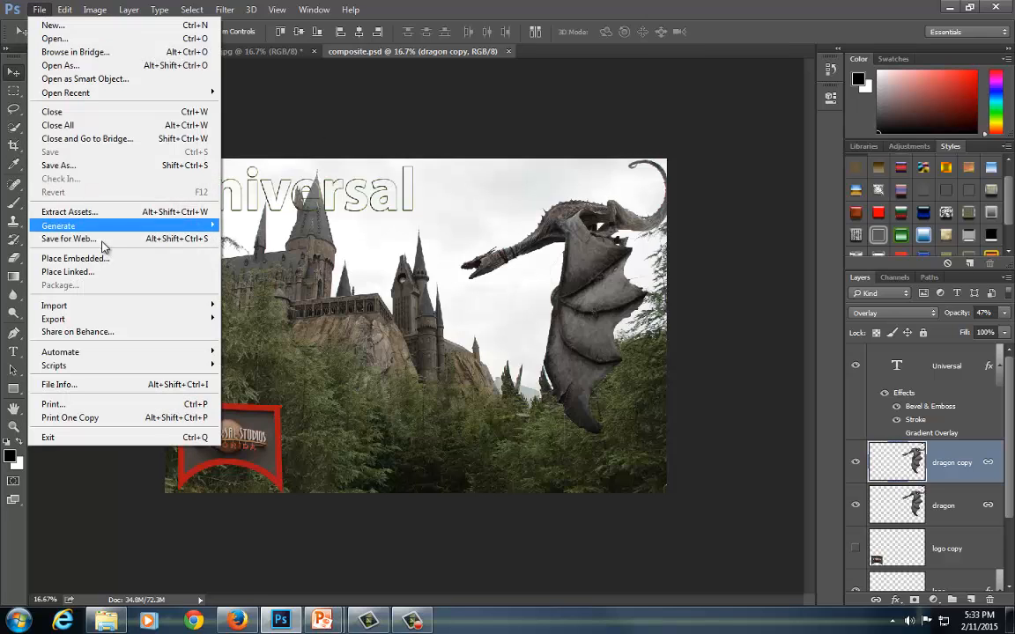
click(97, 239)
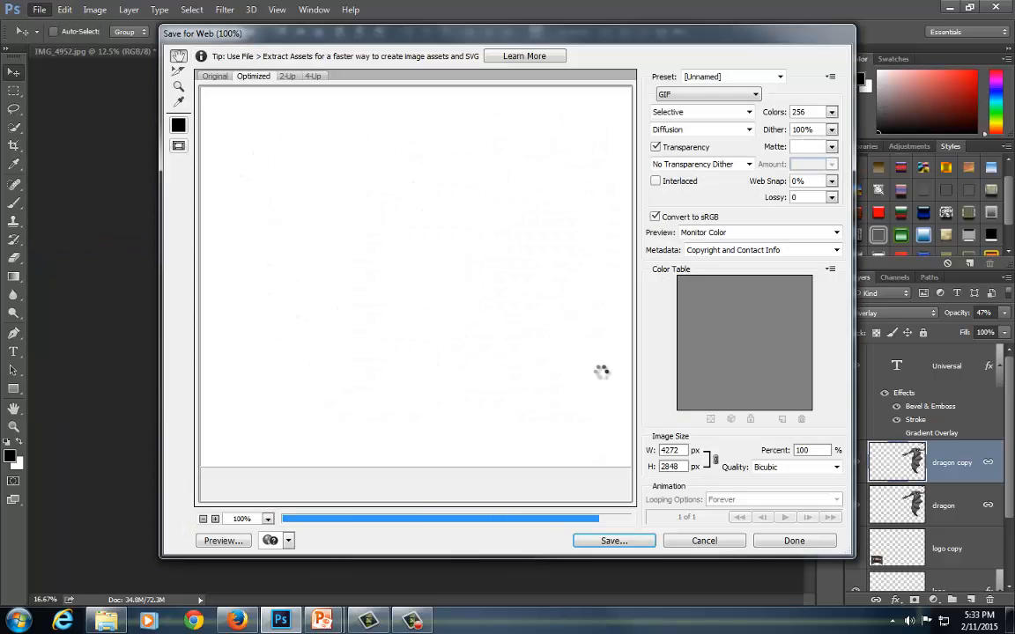
click(748, 94)
click(627, 108)
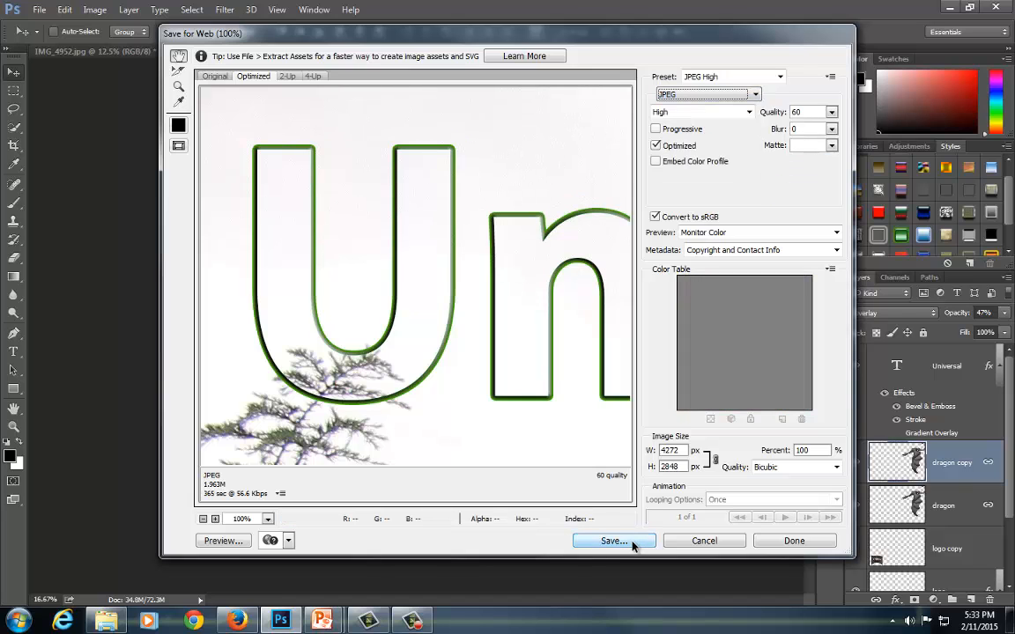
Save the optimized image as composite.jpg in the Images folder on the desktop.
click(633, 543)
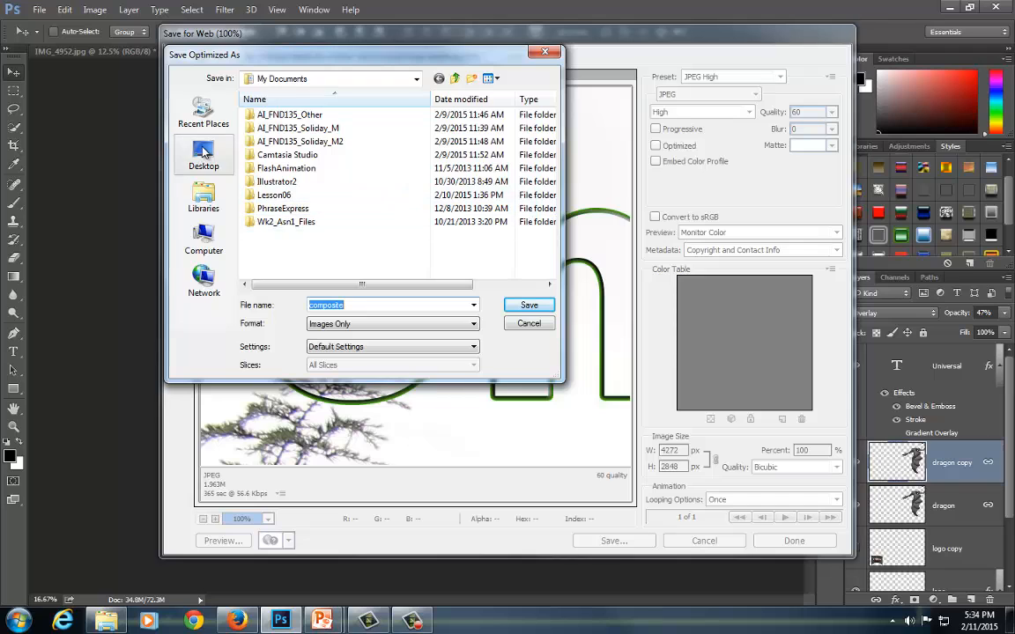
click(202, 152)
click(432, 172)
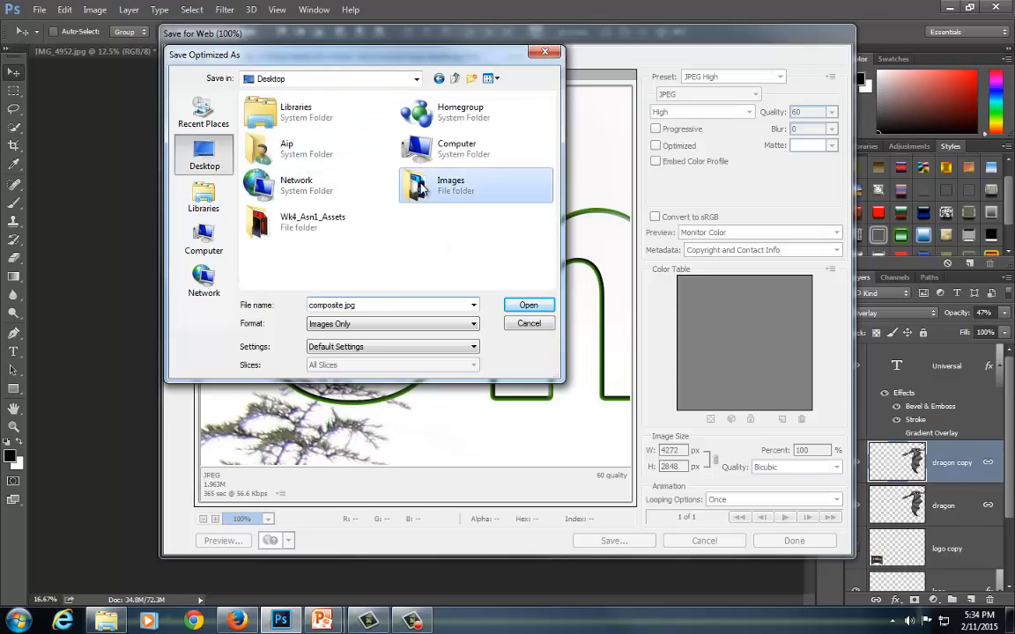
click(509, 306)
click(529, 306)
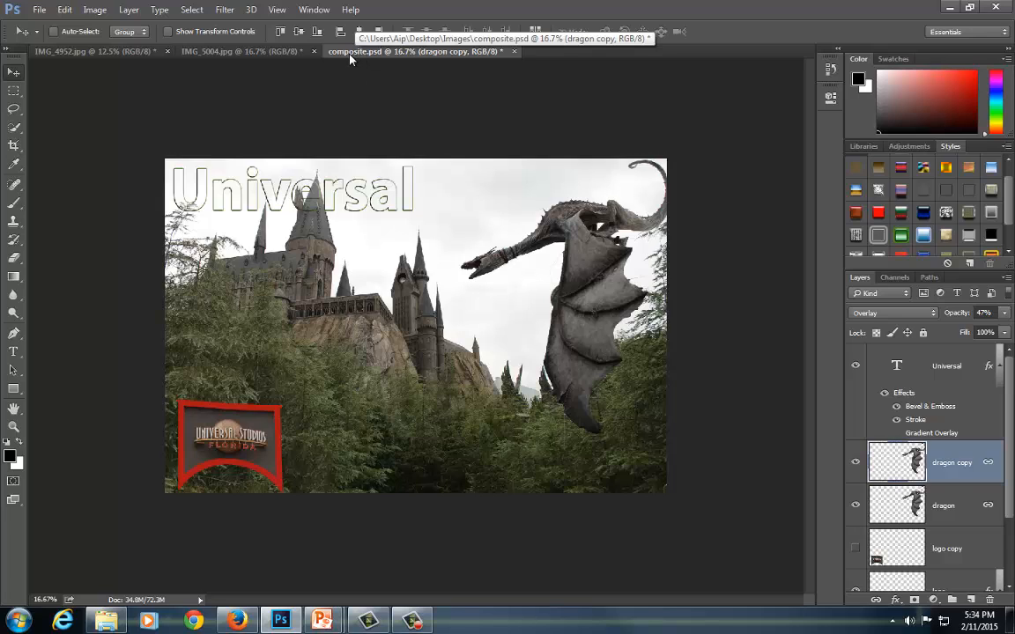
Open the exported composite.jpg from the Images folder.
click(39, 10)
click(53, 39)
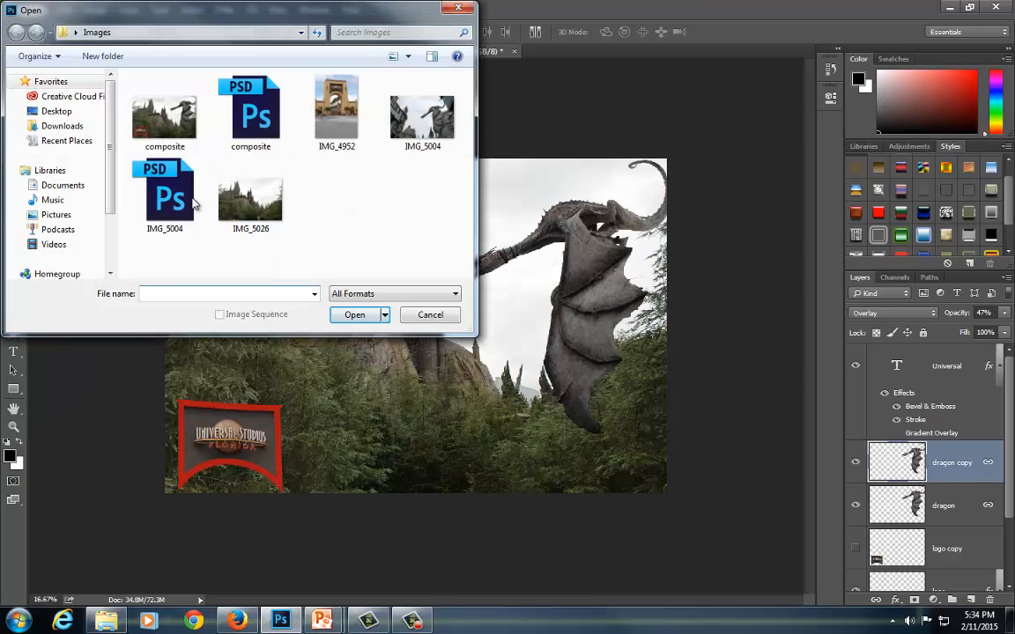
click(159, 126)
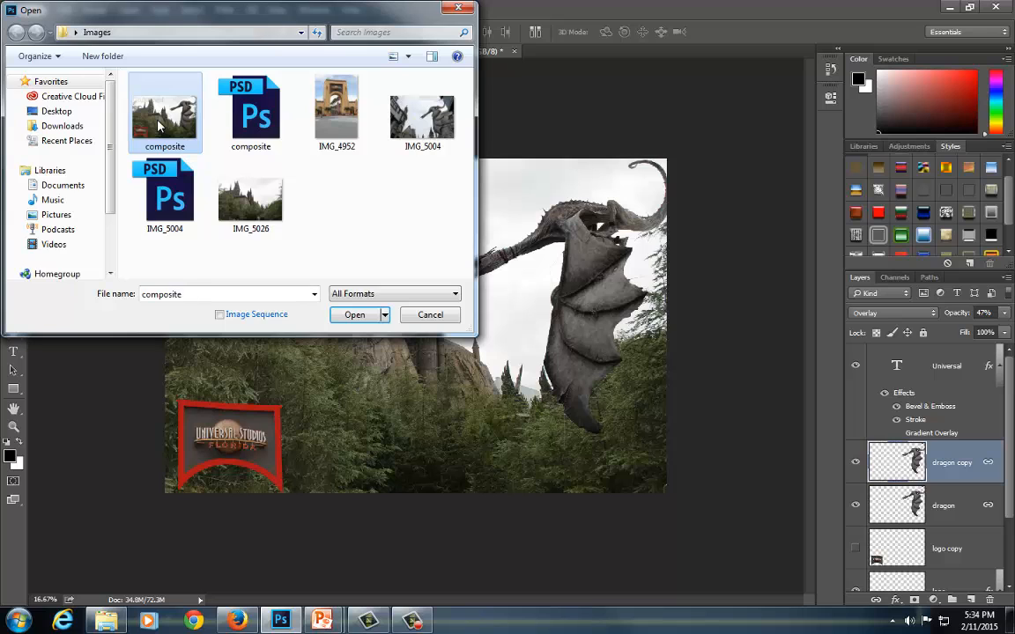
click(357, 319)
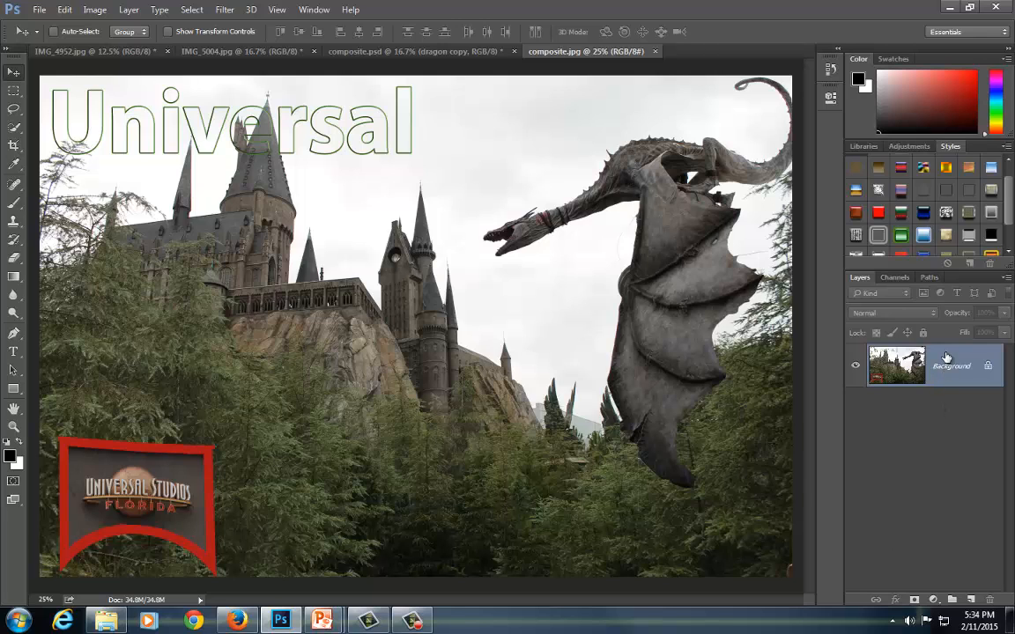
Return to composite.psd and merge the dragon copy layer down into the dragon layer.
click(404, 53)
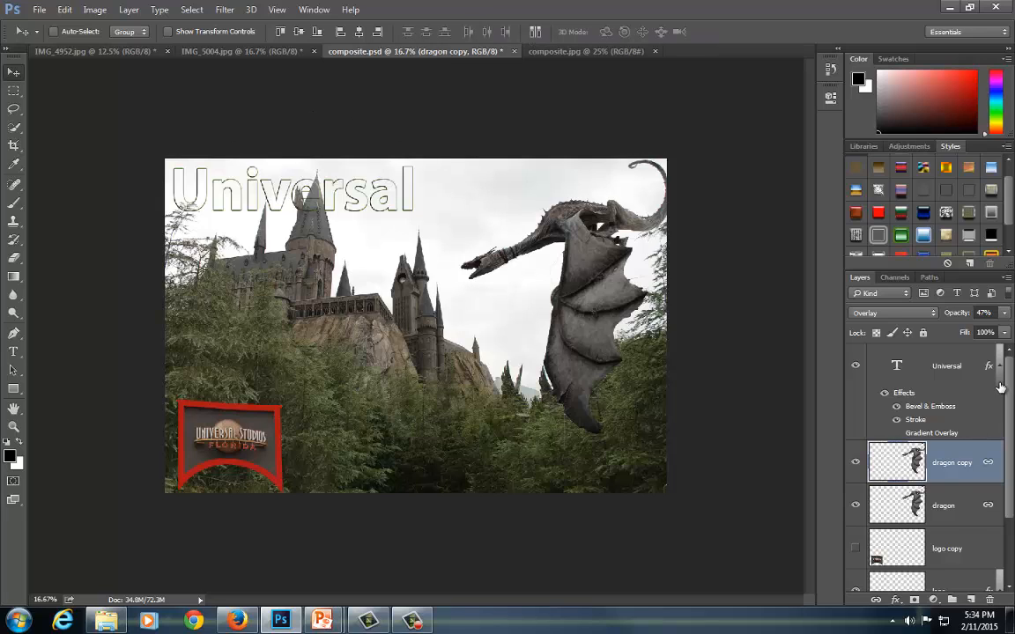
scroll(1010, 392, down, 2)
scroll(1003, 374, up, 2)
scroll(1011, 418, down, 2)
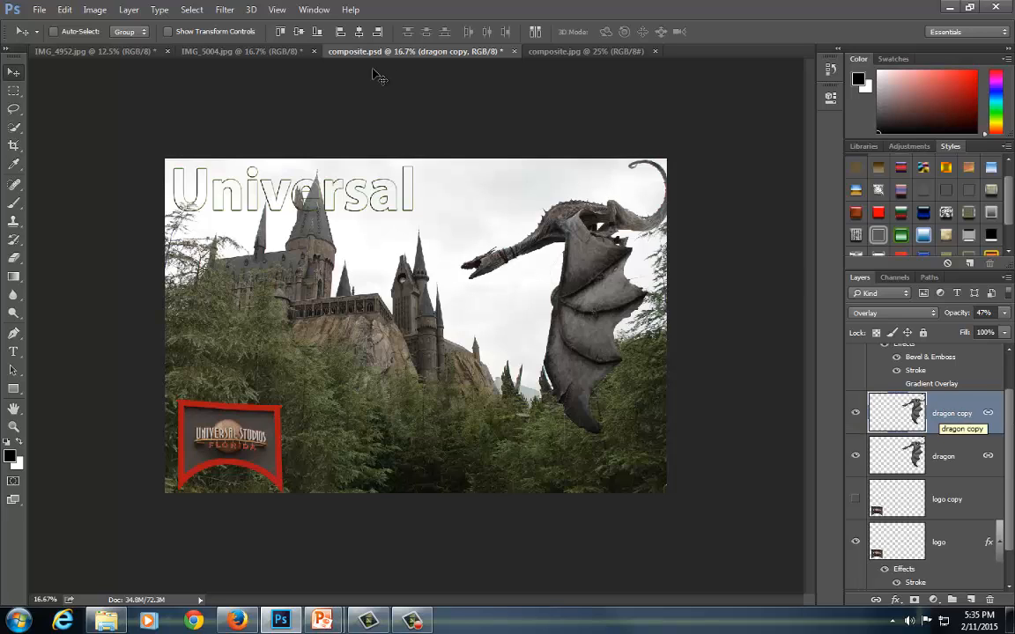
click(129, 9)
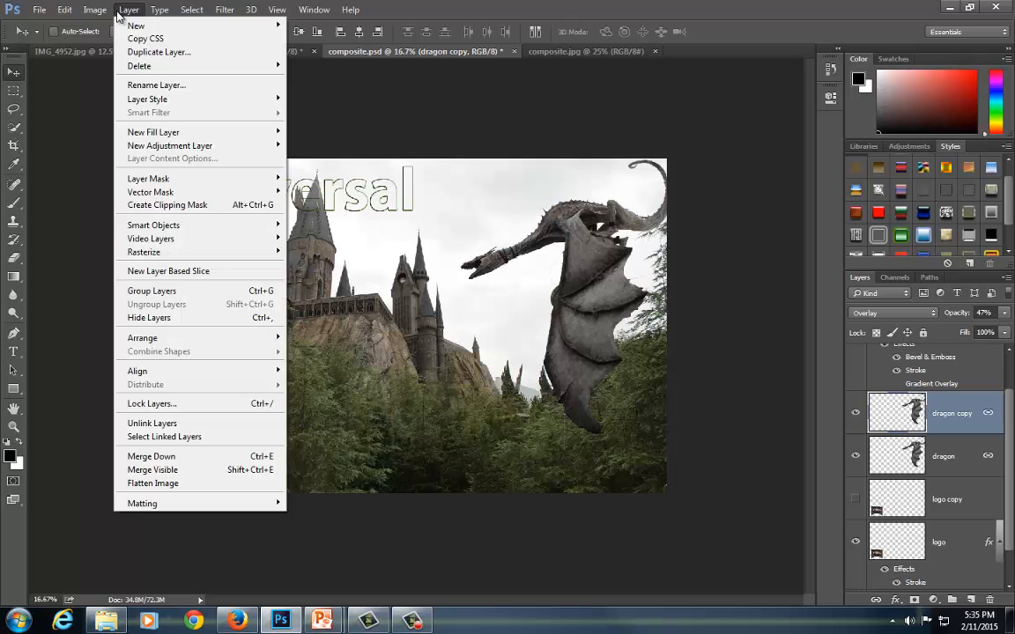
click(163, 456)
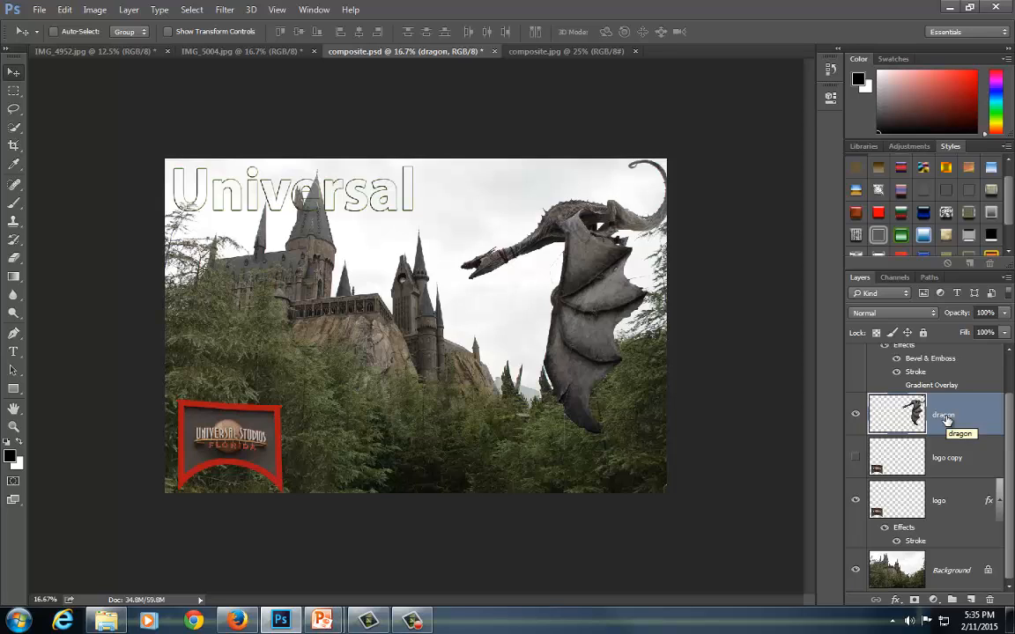
scroll(947, 421, up, 1)
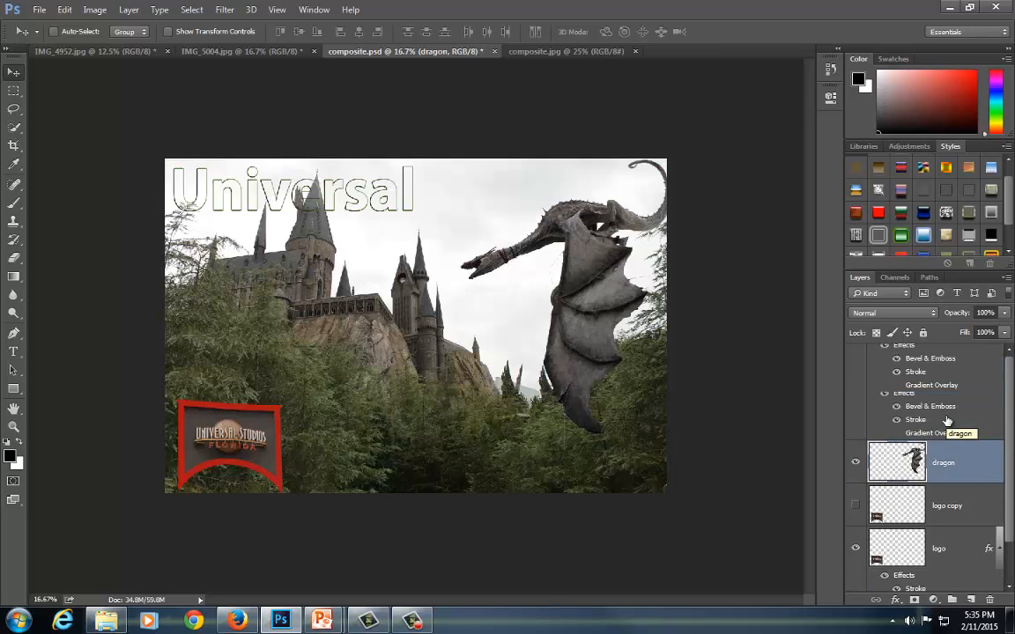
scroll(947, 420, down, 1)
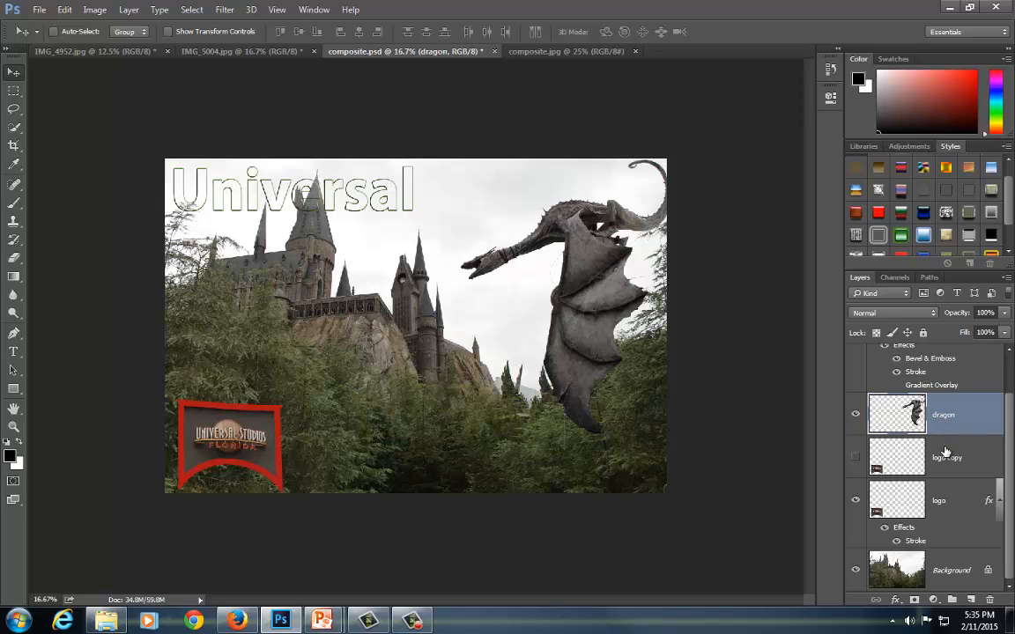
click(129, 10)
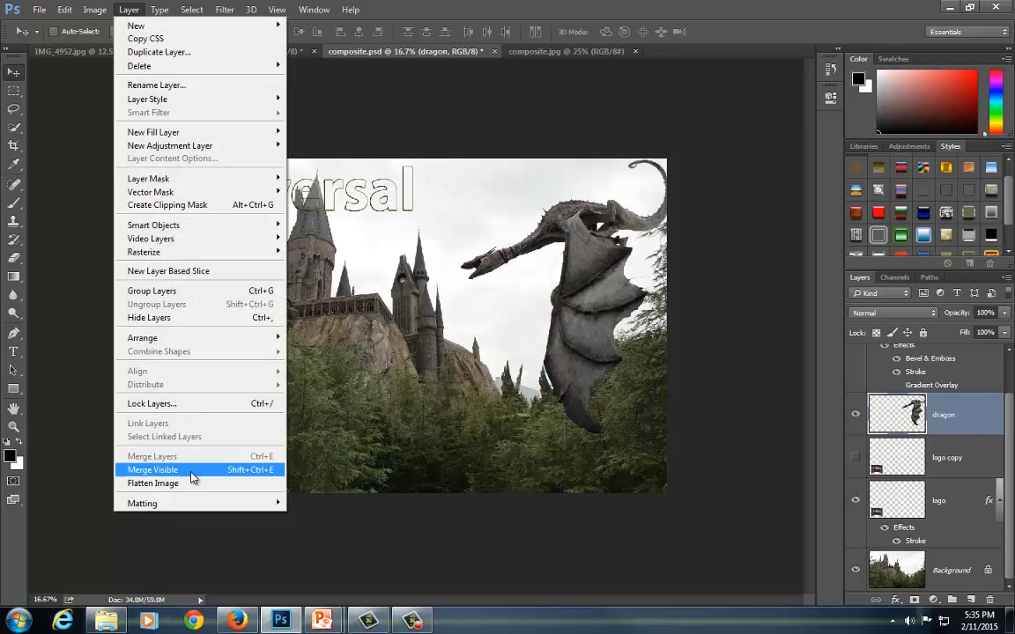
click(734, 328)
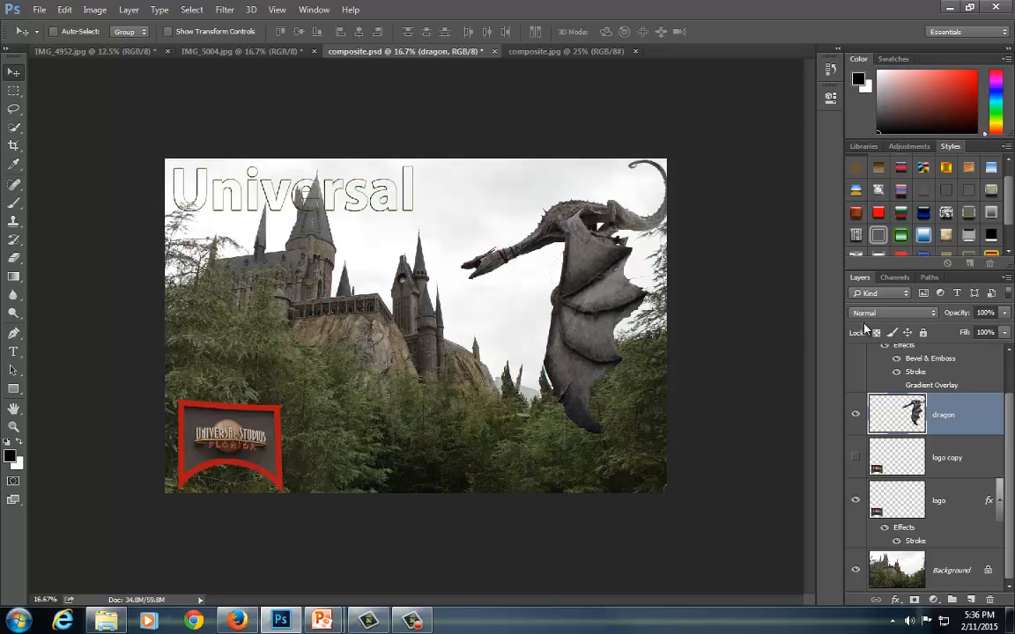
scroll(889, 388, up, 1)
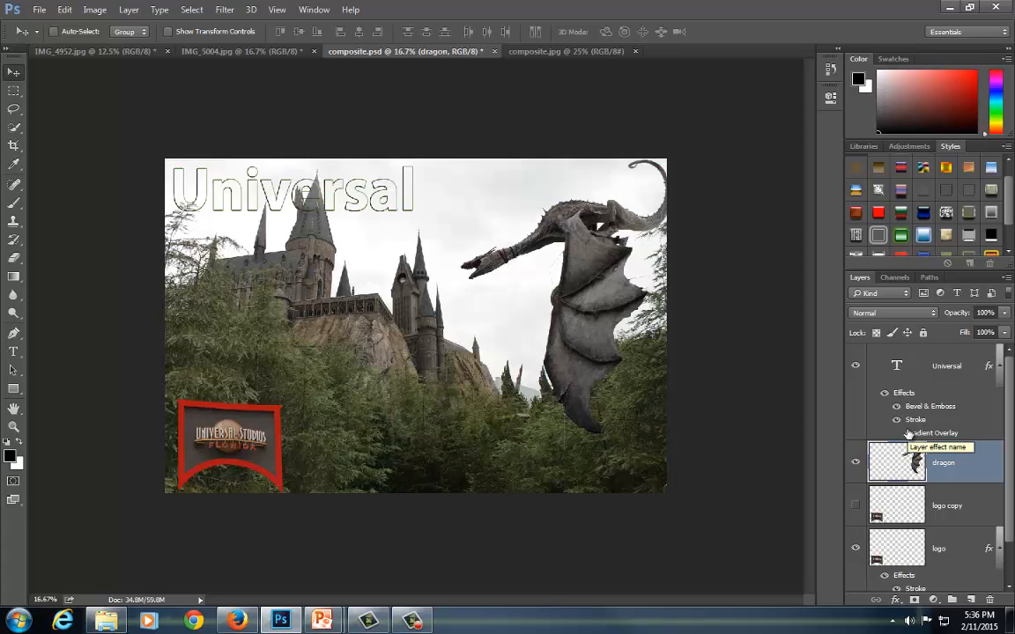
click(129, 10)
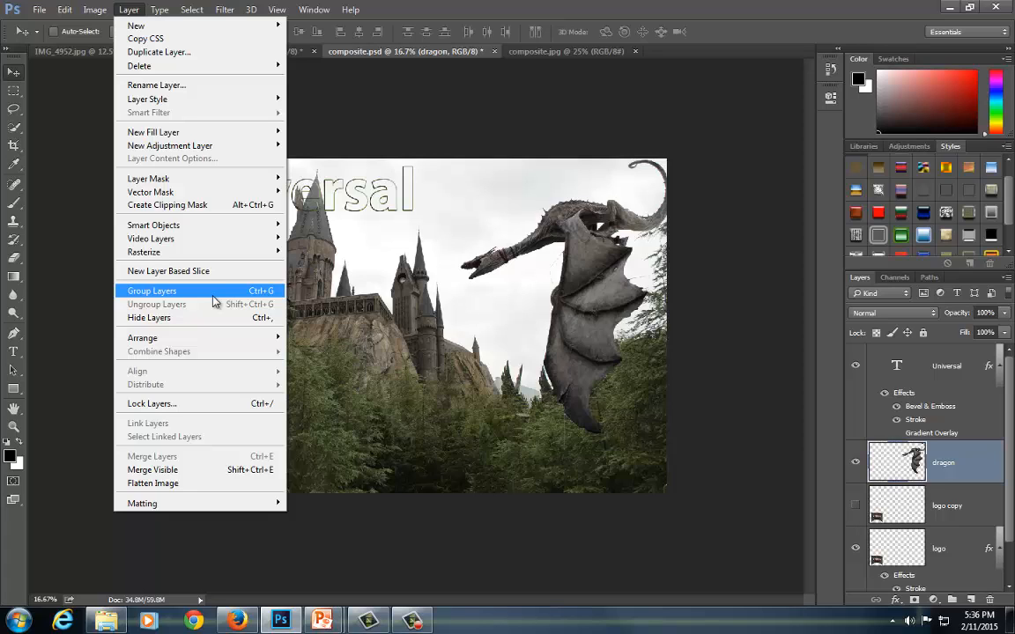
click(491, 166)
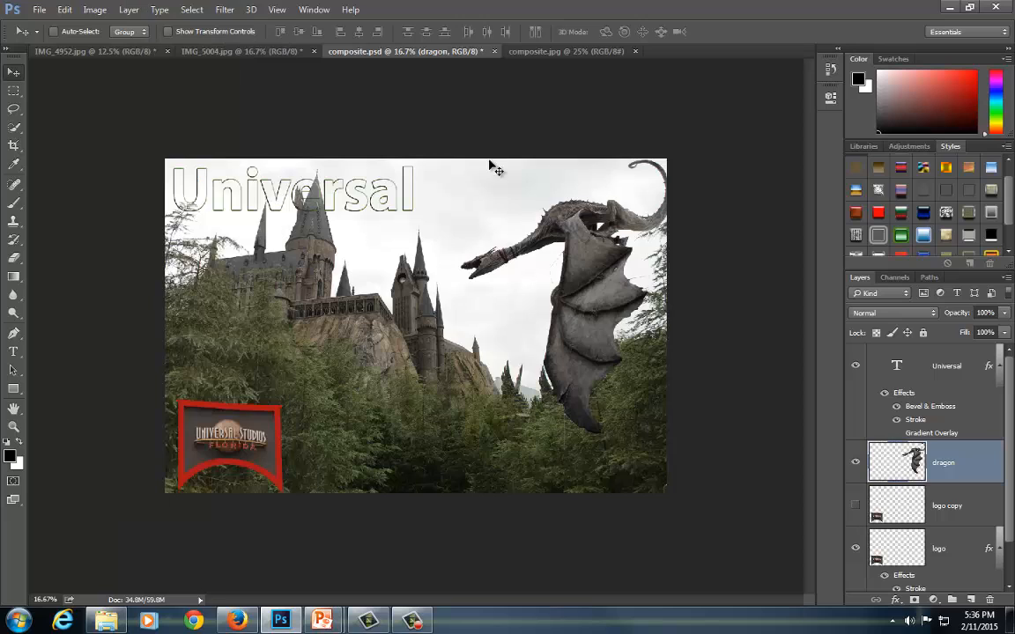